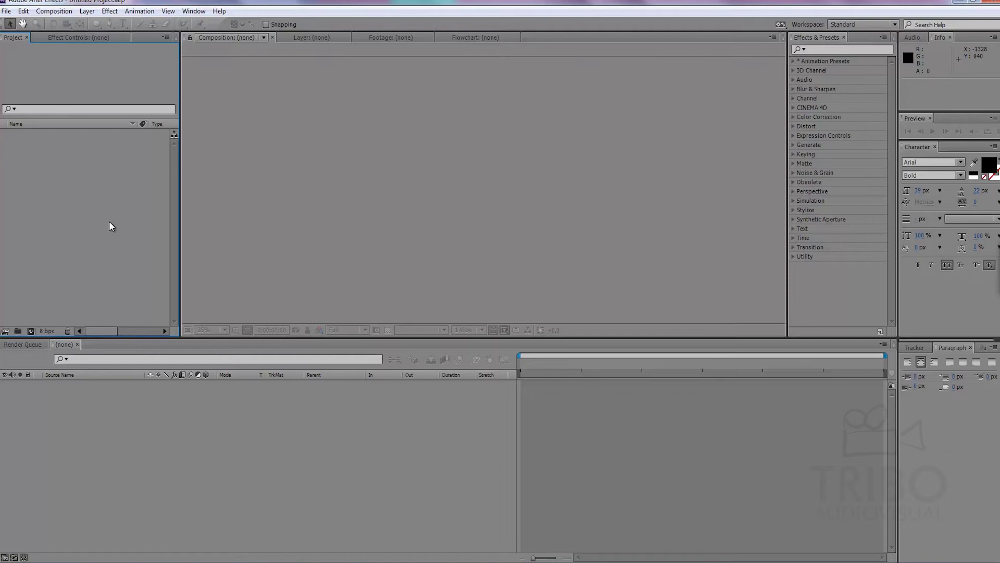
Create a new composition using the HDTV 1080 24 preset
{"action": "left_click", "coordinate": [31, 329]}
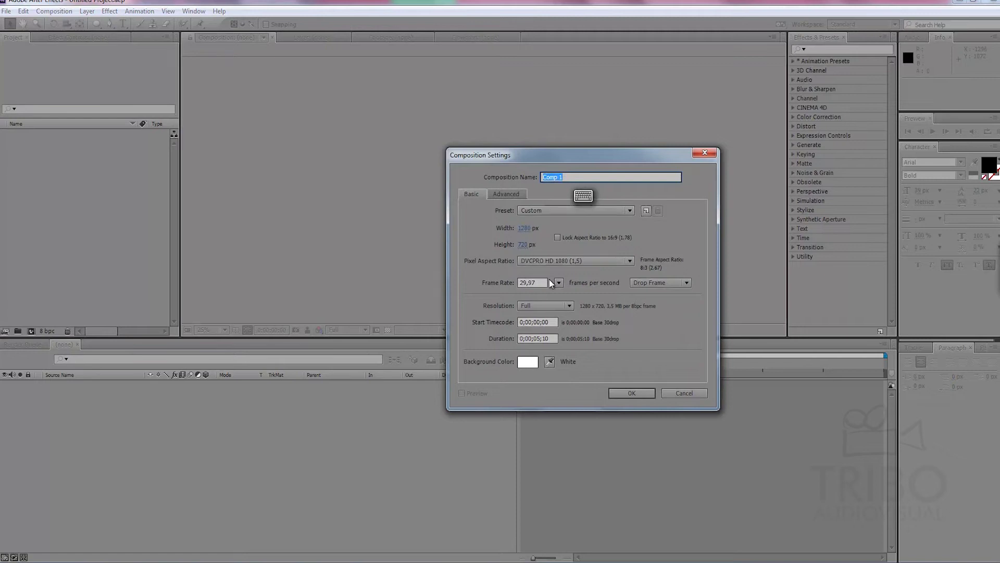
{"action": "left_click", "coordinate": [547, 211]}
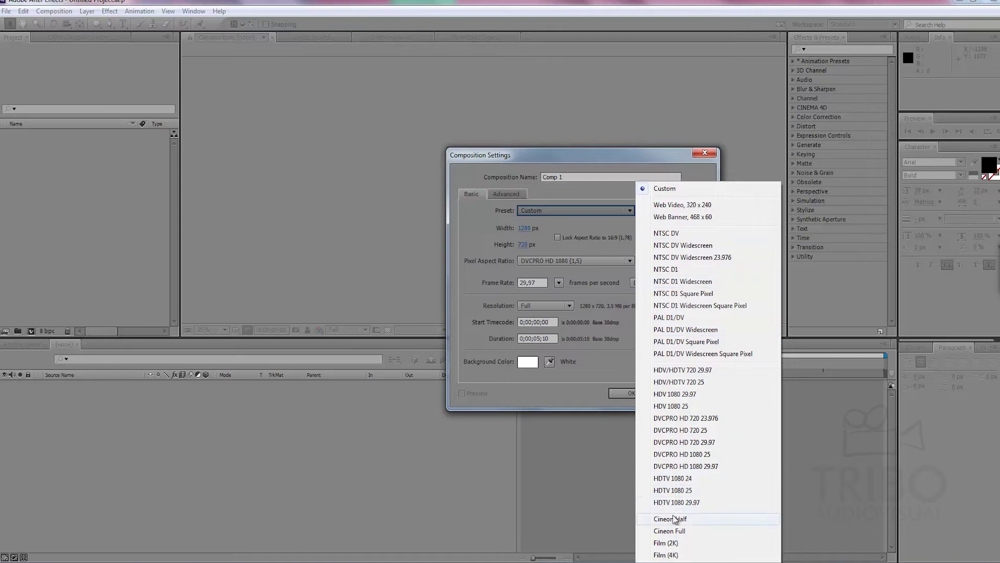
{"action": "left_click", "coordinate": [672, 478]}
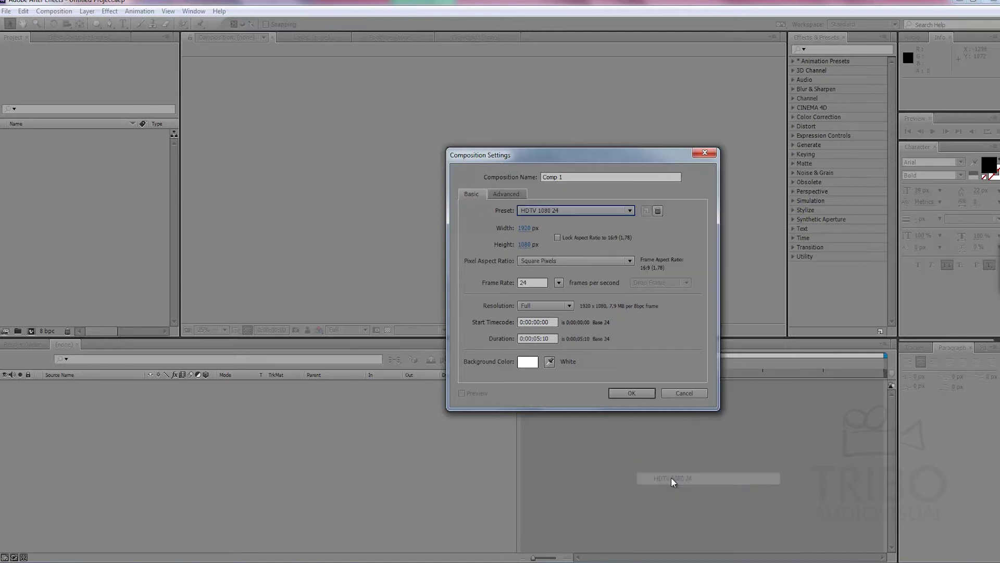
{"action": "left_click", "coordinate": [634, 393]}
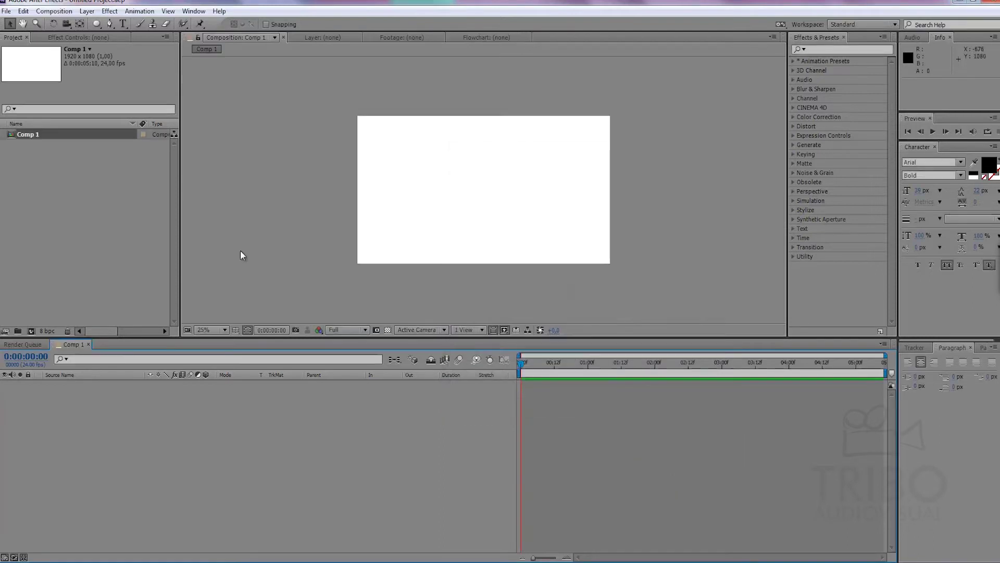
Add a text layer reading "fnfgnfgffg" in the upper-left area of the composition frame
{"action": "left_click", "coordinate": [122, 24]}
{"action": "left_click", "coordinate": [401, 174]}
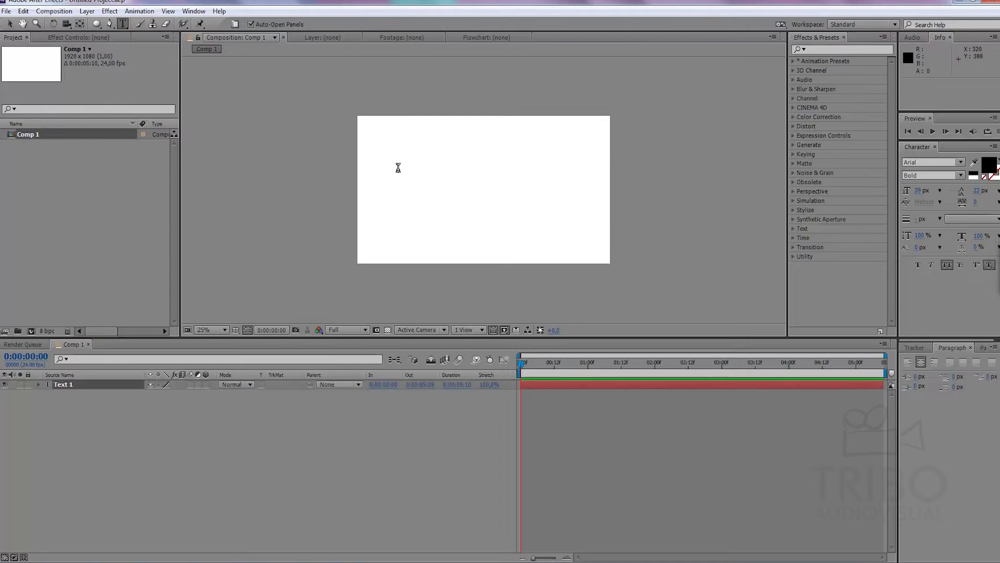
{"action": "type", "text": "fnfgnfgffg"}
Scale the text layer to 447% and move it slightly up and to the right within the frame
{"action": "left_click", "coordinate": [9, 24]}
{"action": "key", "text": "s"}
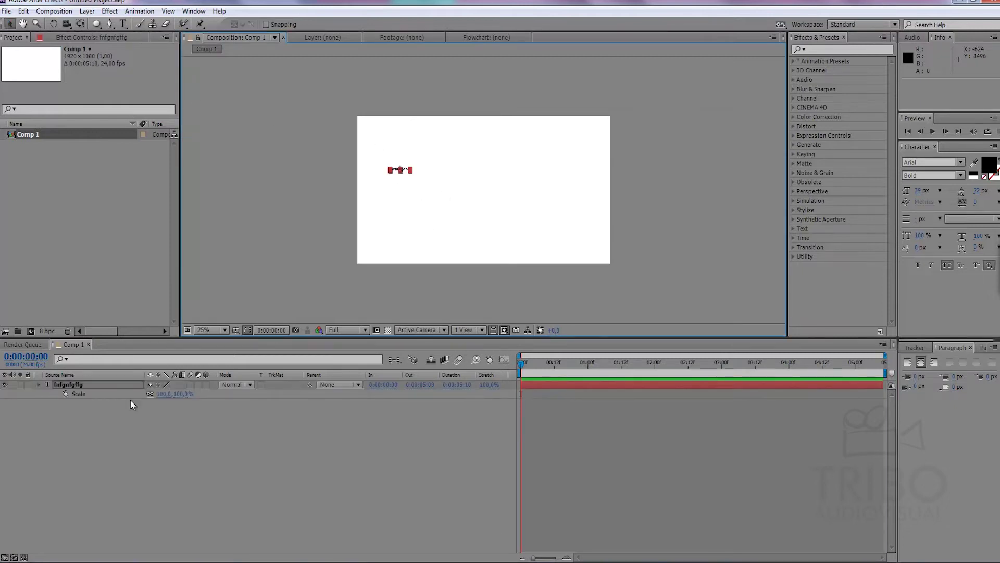
{"action": "left_click_drag", "start_coordinate": [180, 394], "coordinate": [351, 381]}
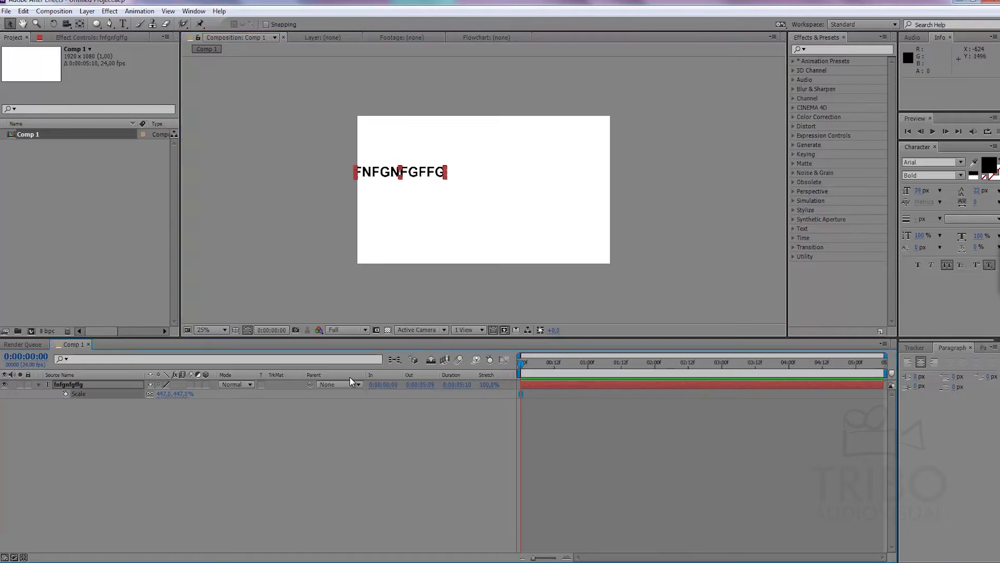
{"action": "left_click_drag", "start_coordinate": [419, 173], "coordinate": [462, 153]}
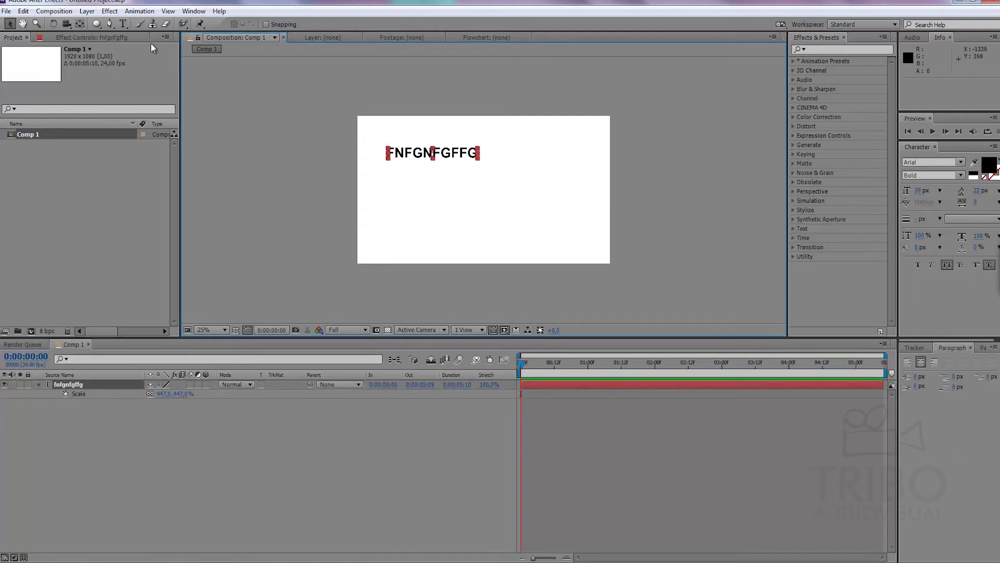
Draw a wavy open mask path across the frame on the text layer with the Pen tool, then deselect the layer
{"action": "left_click", "coordinate": [109, 23]}
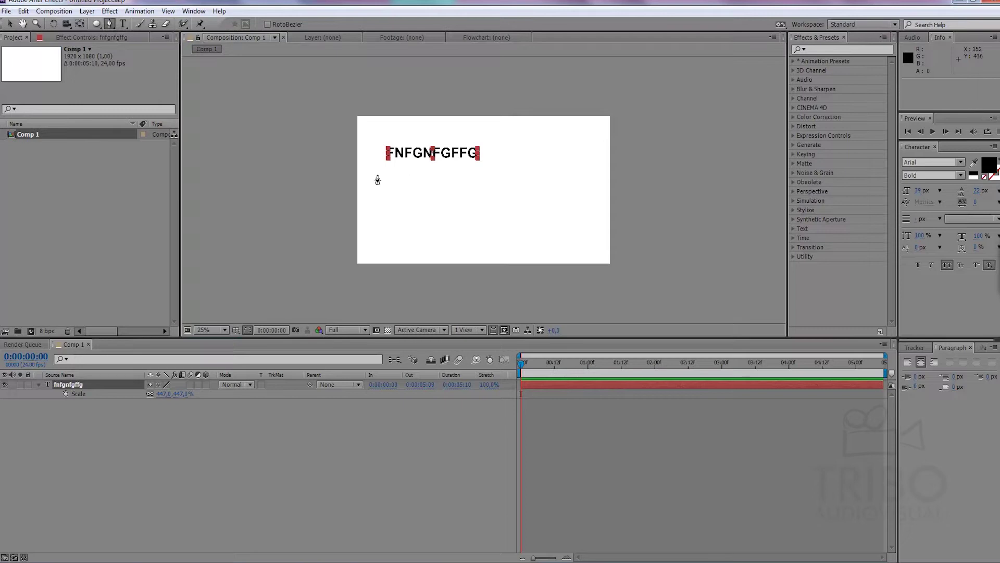
{"action": "left_click", "coordinate": [376, 163]}
{"action": "left_click_drag", "start_coordinate": [453, 200], "coordinate": [549, 170]}
{"action": "left_click", "coordinate": [551, 218]}
{"action": "left_click", "coordinate": [80, 399]}
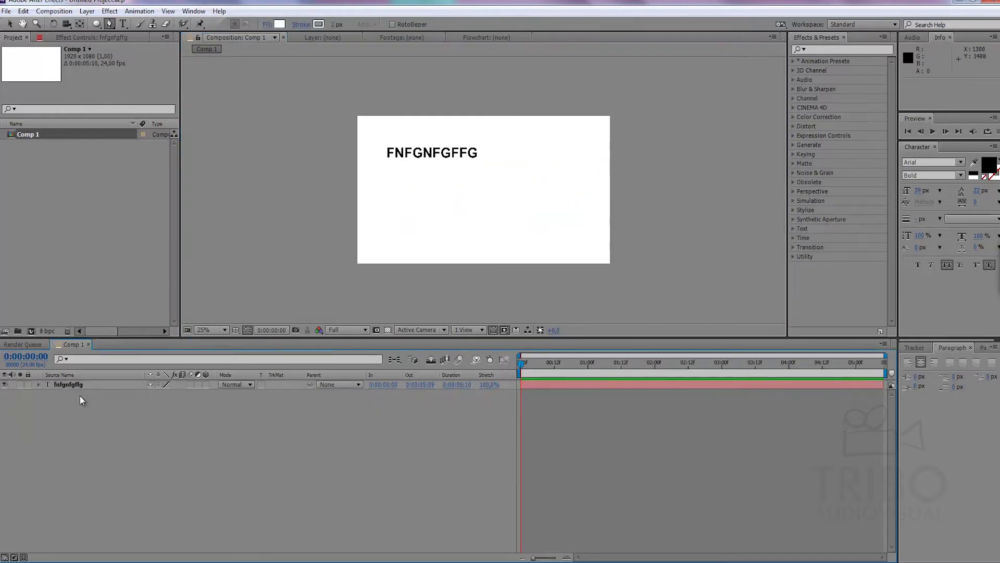
Set the text layer's Path option to Mask 1 so the text follows the drawn curve
{"action": "left_click", "coordinate": [38, 385]}
{"action": "left_click", "coordinate": [47, 394]}
{"action": "left_click", "coordinate": [56, 411]}
{"action": "left_click", "coordinate": [187, 423]}
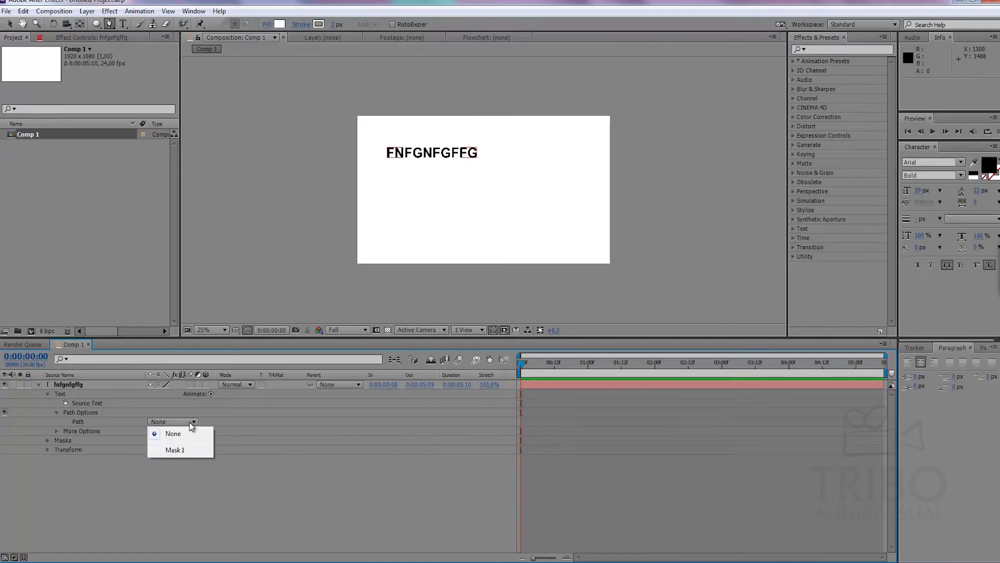
{"action": "left_click", "coordinate": [181, 451]}
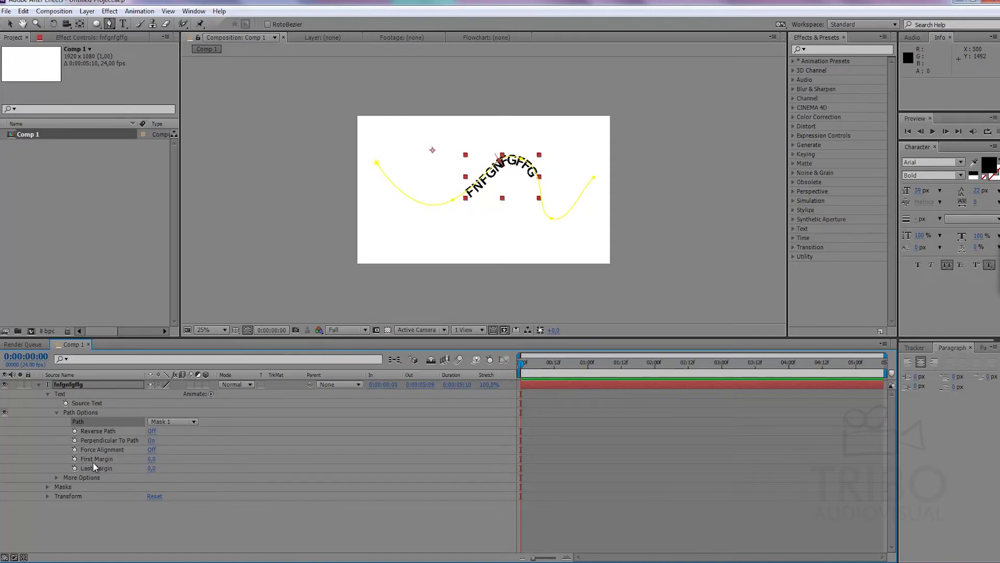
Keyframe the text's First Margin from -415 at 0:00:00:00 to 385 at 0:00:01:21 and preview the animation
{"action": "left_click_drag", "start_coordinate": [152, 459], "coordinate": [102, 465]}
{"action": "left_click", "coordinate": [74, 459]}
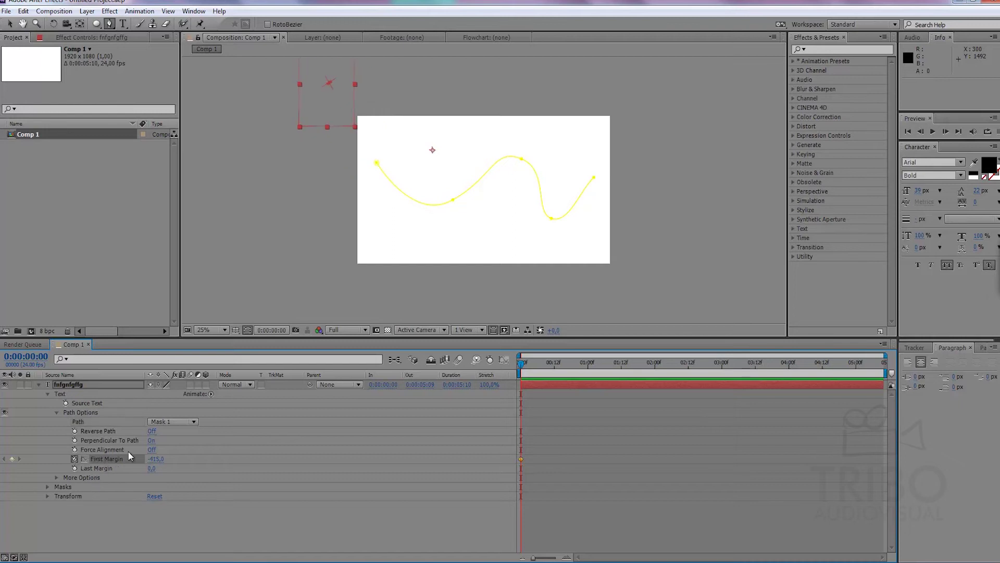
{"action": "left_click_drag", "start_coordinate": [635, 364], "coordinate": [647, 363]}
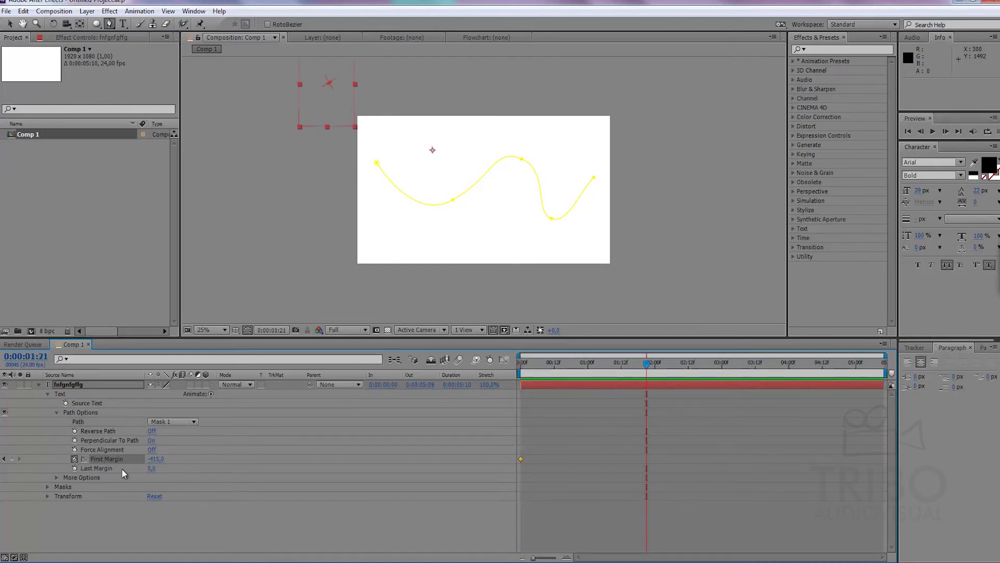
{"action": "left_click_drag", "start_coordinate": [156, 459], "coordinate": [192, 456]}
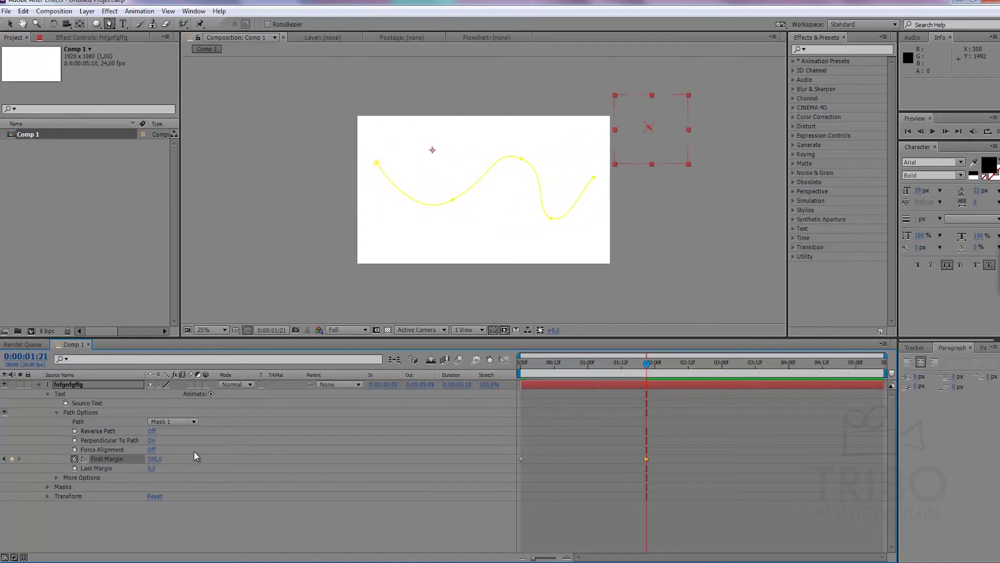
{"action": "key", "text": "KP_0"}
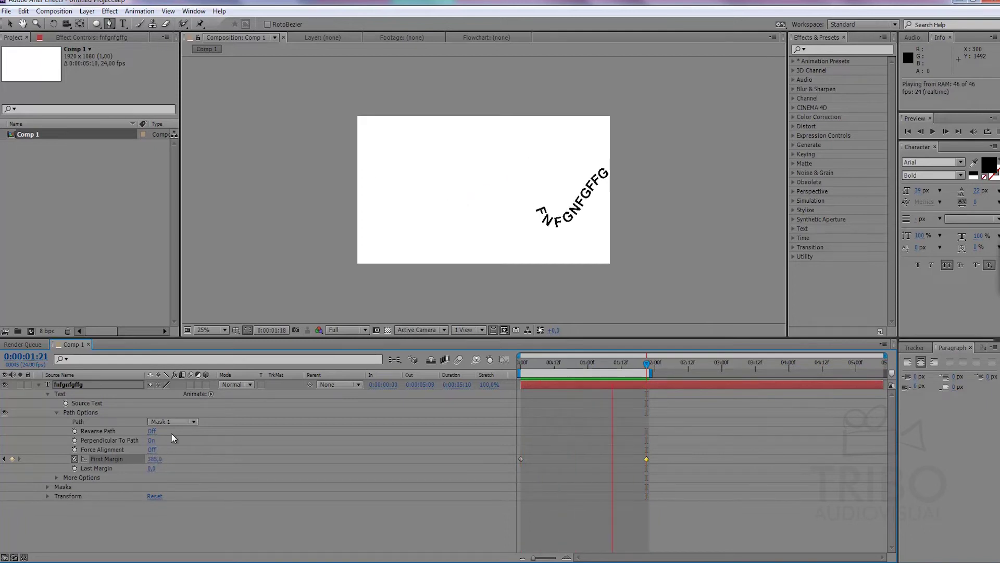
Reshape the mask at 0:00:00:18 by bending its middle section toward the frame's lower edge, and preview the animation
{"action": "left_click", "coordinate": [548, 384]}
{"action": "left_click", "coordinate": [571, 362]}
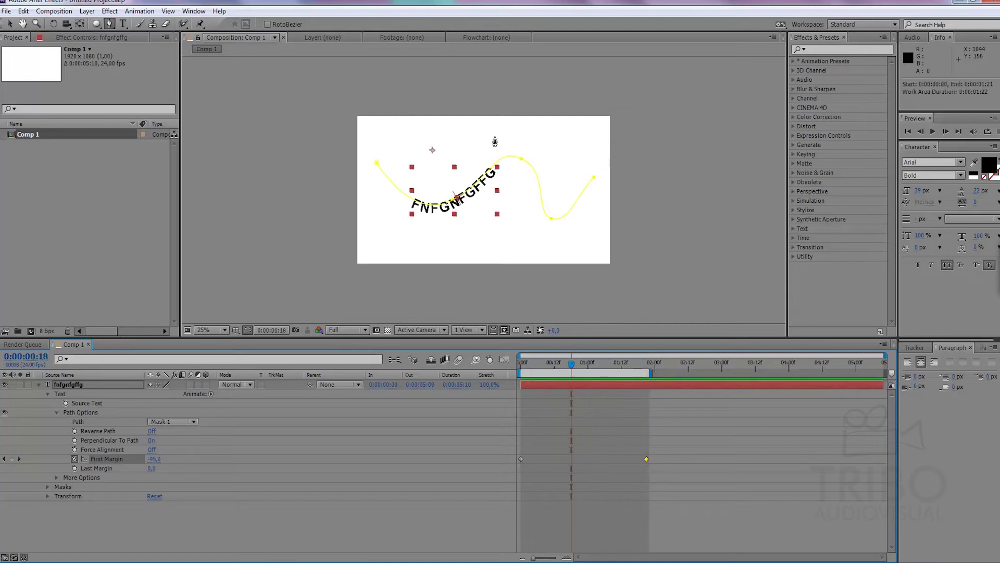
{"action": "left_click_drag", "start_coordinate": [522, 162], "coordinate": [421, 262]}
{"action": "left_click_drag", "start_coordinate": [493, 178], "coordinate": [451, 223]}
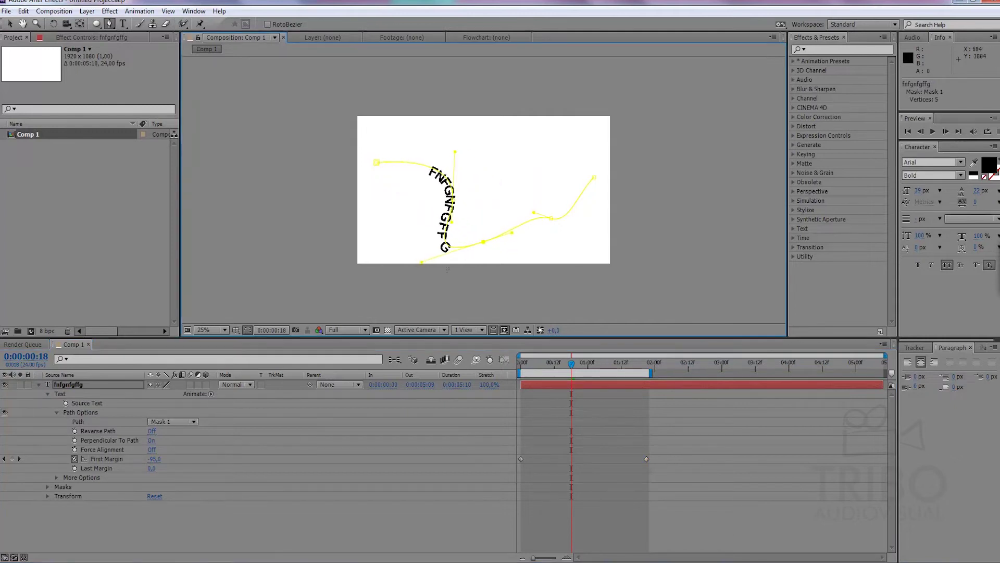
{"action": "key", "text": "KP_0"}
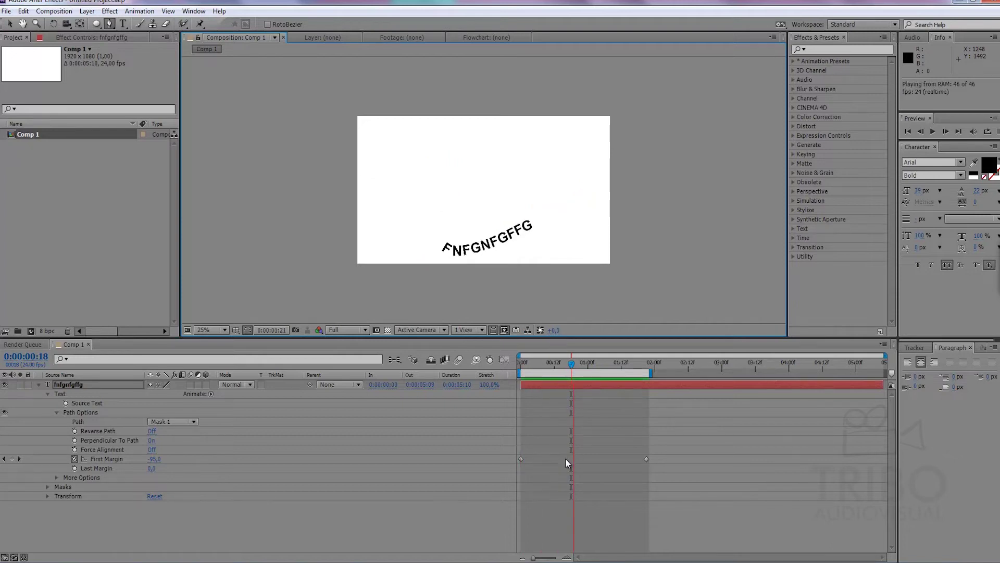
{"action": "key", "text": "space"}
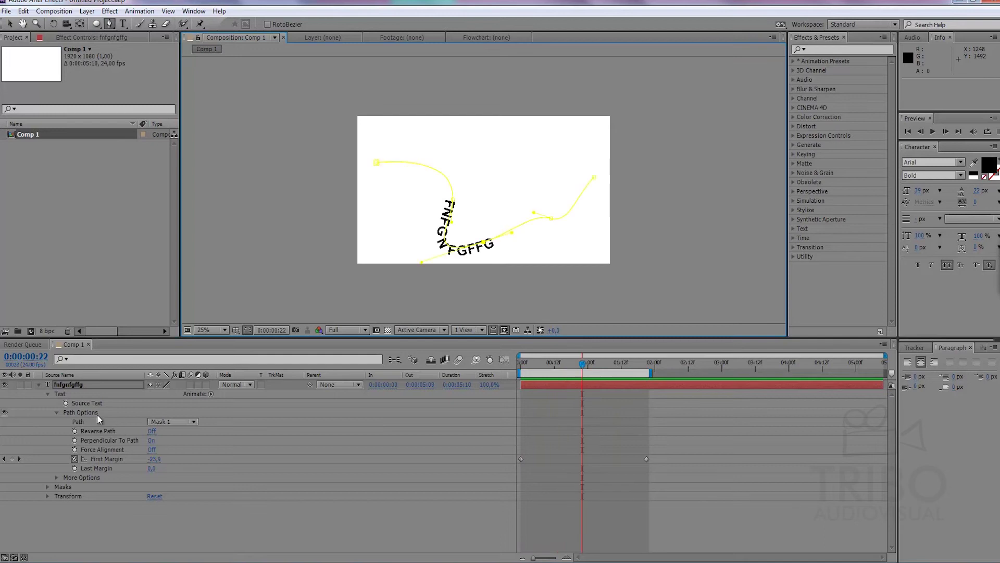
Collapse the text layer's properties and delete the layer from the composition
{"action": "left_click", "coordinate": [108, 385]}
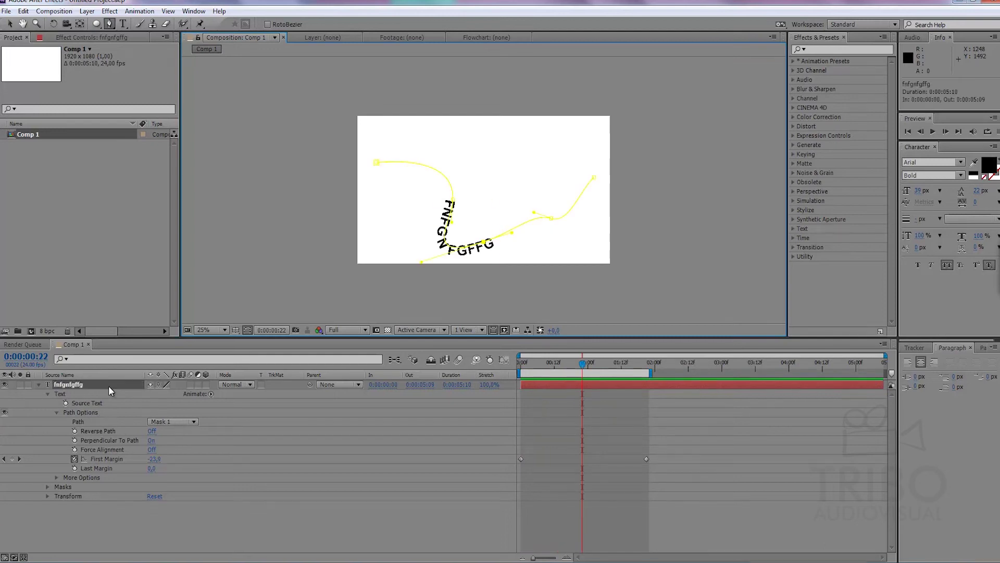
{"action": "left_click", "coordinate": [38, 384]}
{"action": "left_click", "coordinate": [89, 433]}
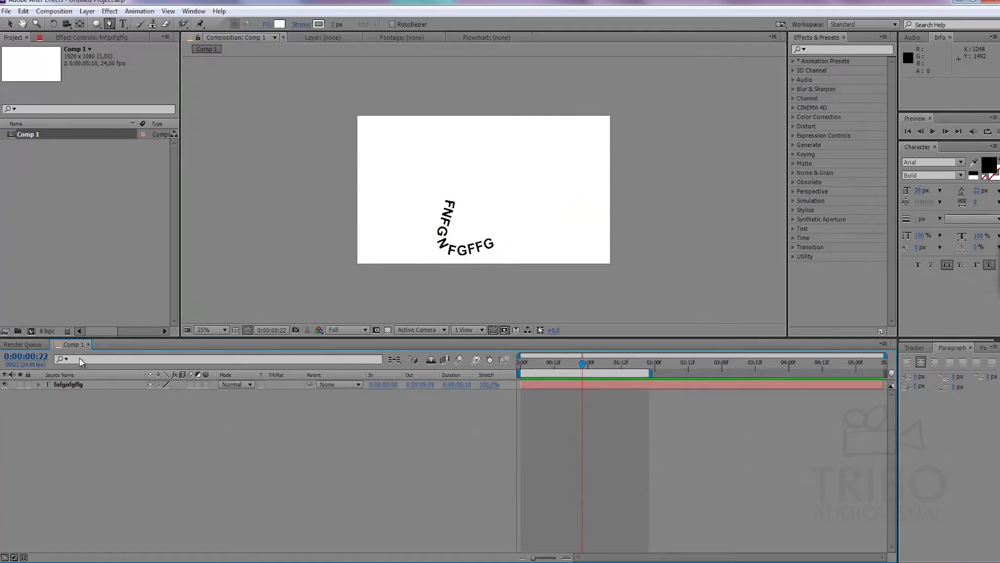
{"action": "left_click", "coordinate": [66, 386]}
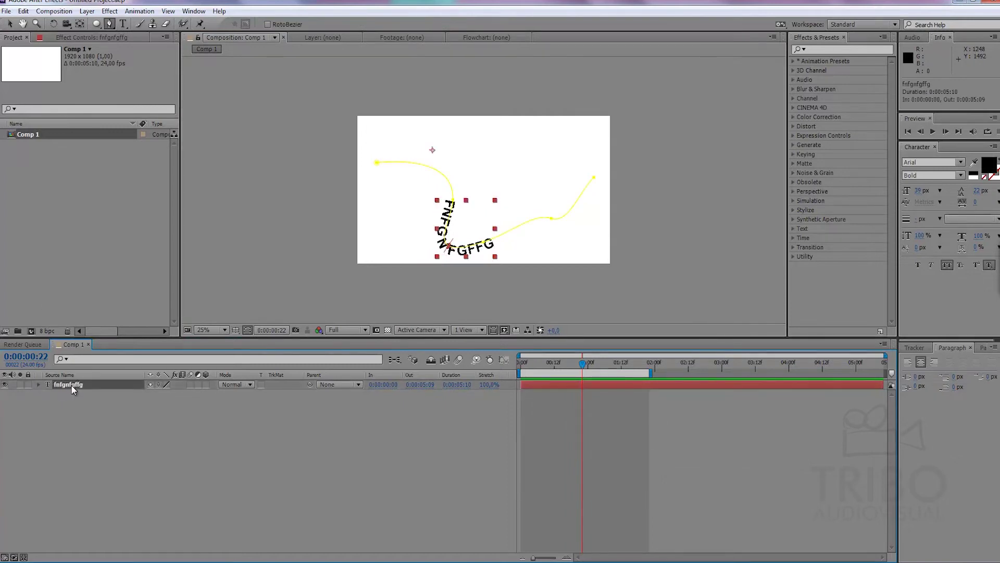
{"action": "key", "text": "Delete"}
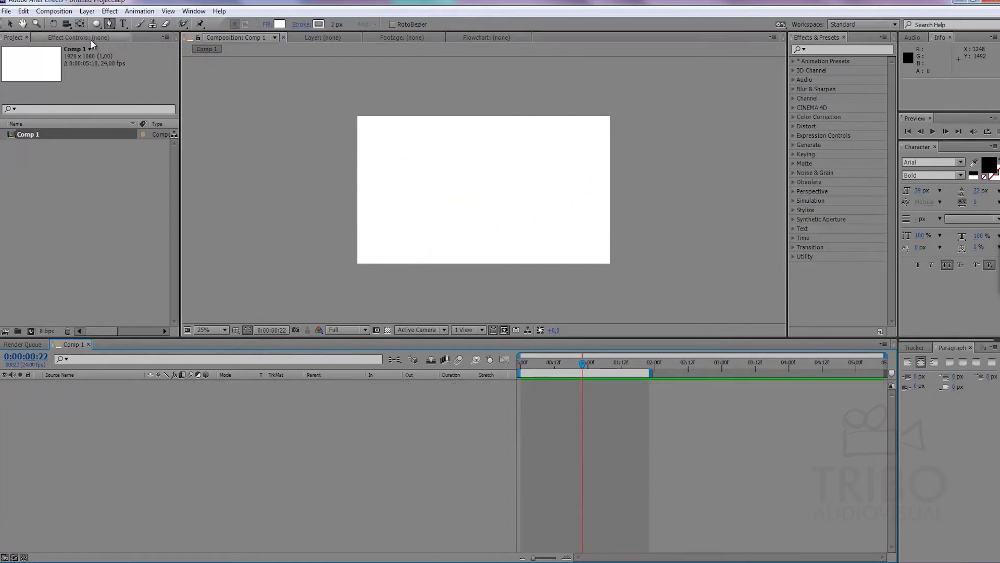
Add a new shape layer and draw a roughly square rectangle just left of the frame's centre
{"action": "right_click", "coordinate": [560, 416]}
{"action": "mouse_move", "coordinate": [617, 417]}
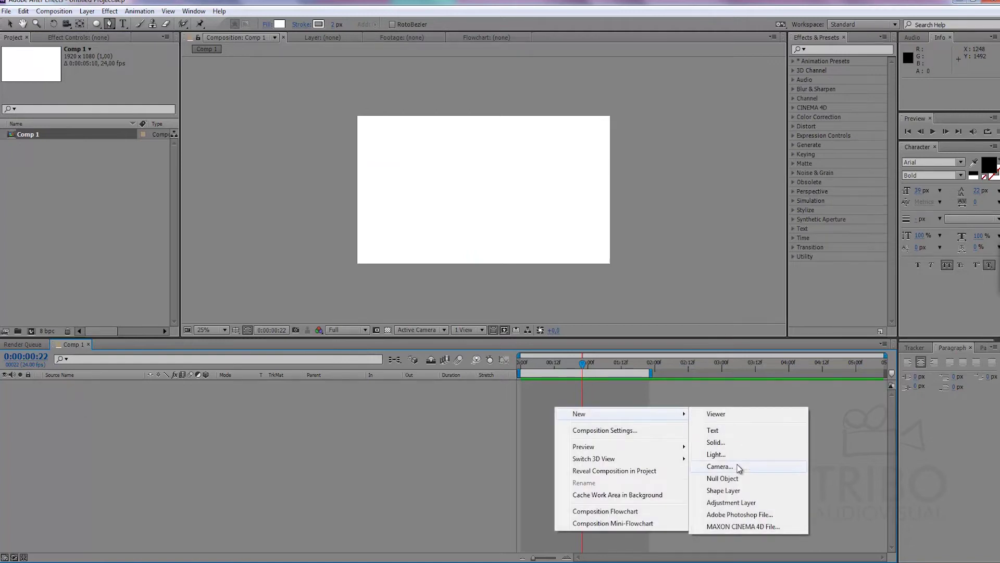
{"action": "left_click", "coordinate": [726, 491]}
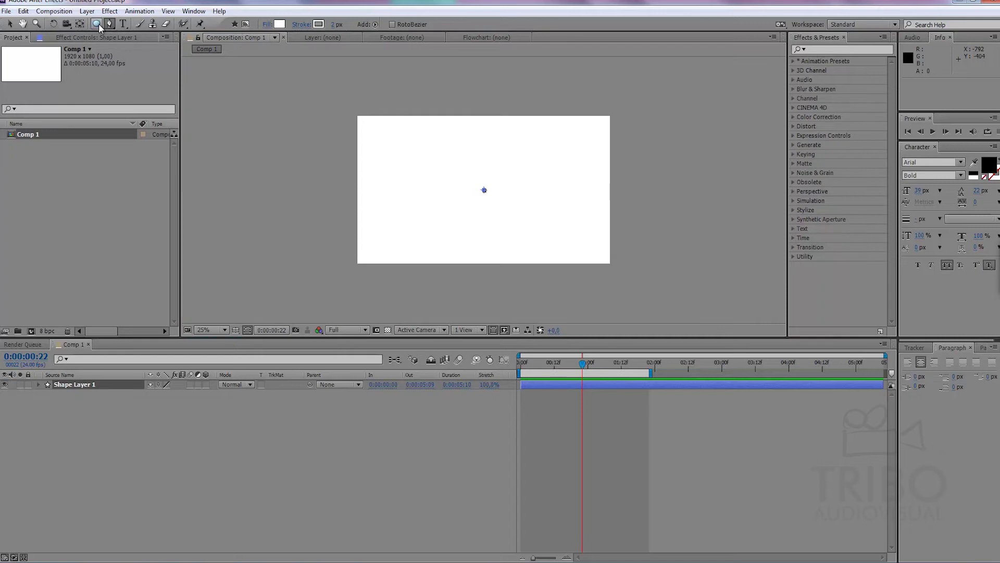
{"action": "left_click_drag", "start_coordinate": [99, 27], "coordinate": [130, 35]}
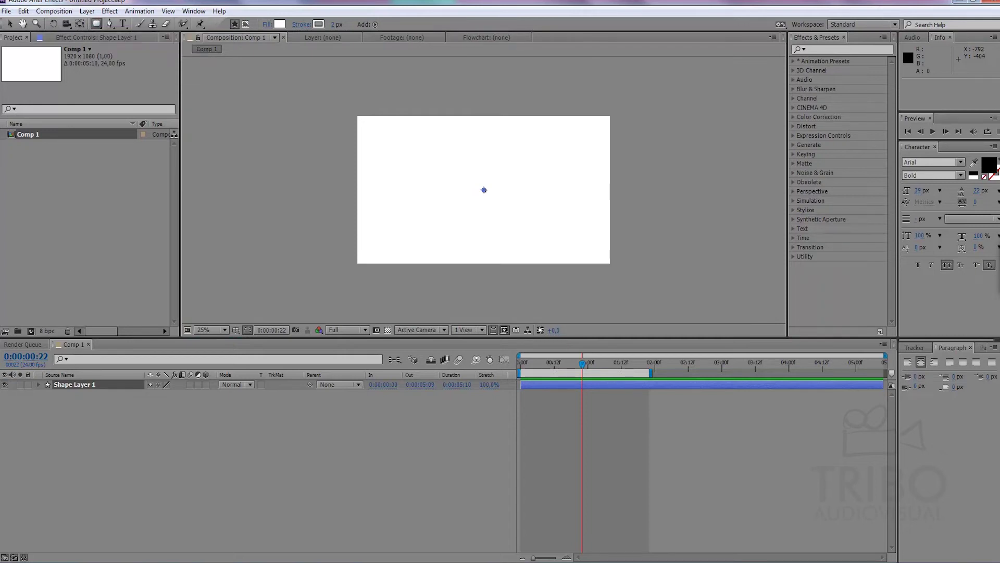
{"action": "left_click_drag", "start_coordinate": [426, 152], "coordinate": [490, 217]}
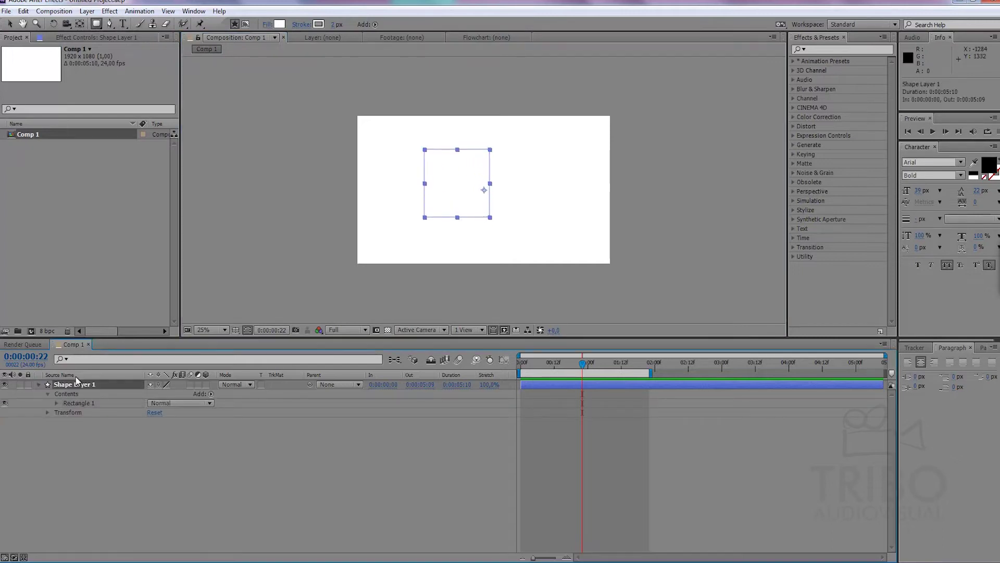
Set the rectangle's fill colour to pure red
{"action": "left_click", "coordinate": [279, 24]}
{"action": "left_click", "coordinate": [669, 276]}
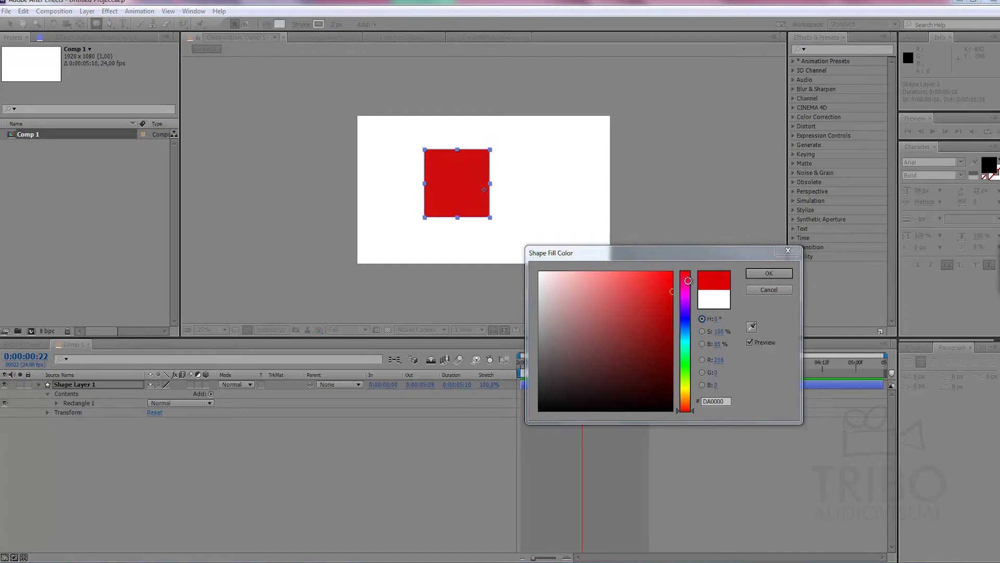
{"action": "left_click", "coordinate": [769, 273]}
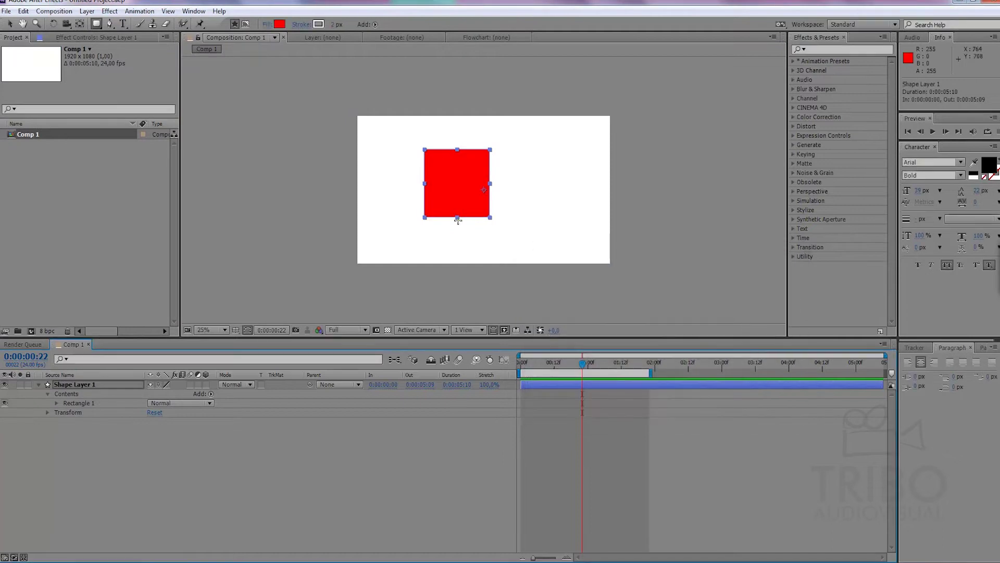
At 0:00:00:18, set the shape layer's Position to 1001, 540 and its Scale to 110%
{"action": "left_click", "coordinate": [564, 458]}
{"action": "left_click", "coordinate": [571, 363]}
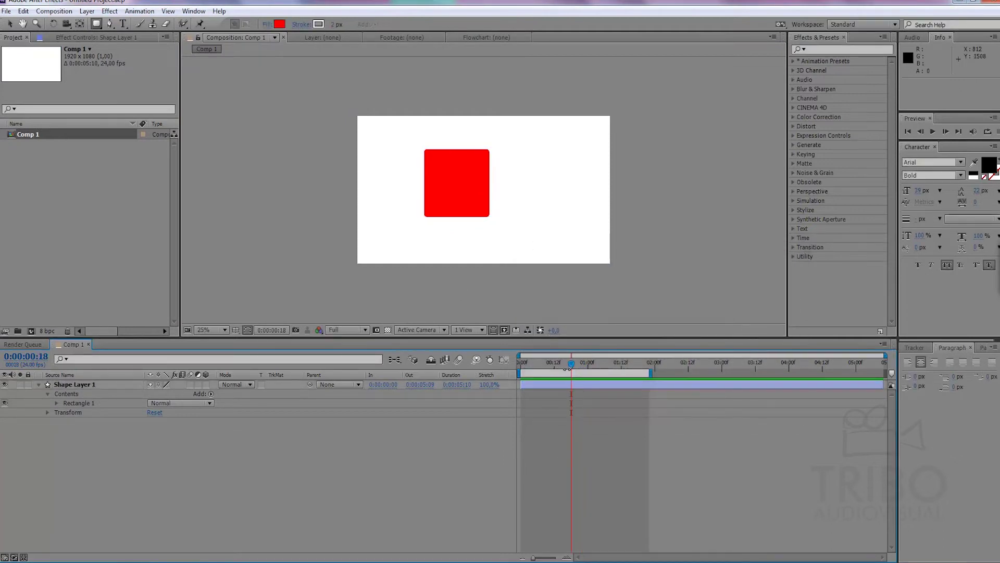
{"action": "left_click", "coordinate": [561, 384]}
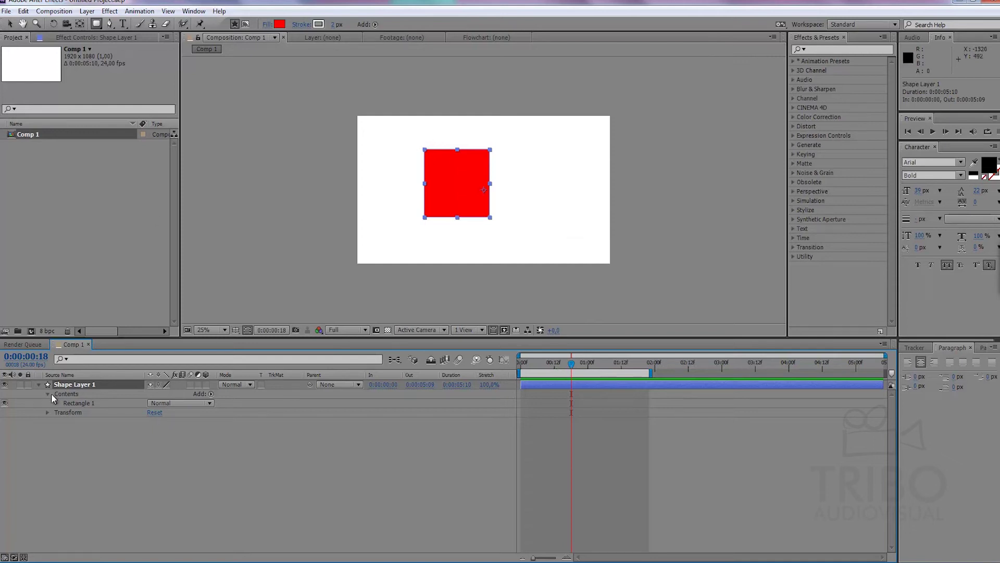
{"action": "left_click", "coordinate": [38, 385]}
{"action": "left_click", "coordinate": [39, 384]}
{"action": "left_click", "coordinate": [48, 394]}
{"action": "left_click", "coordinate": [48, 402]}
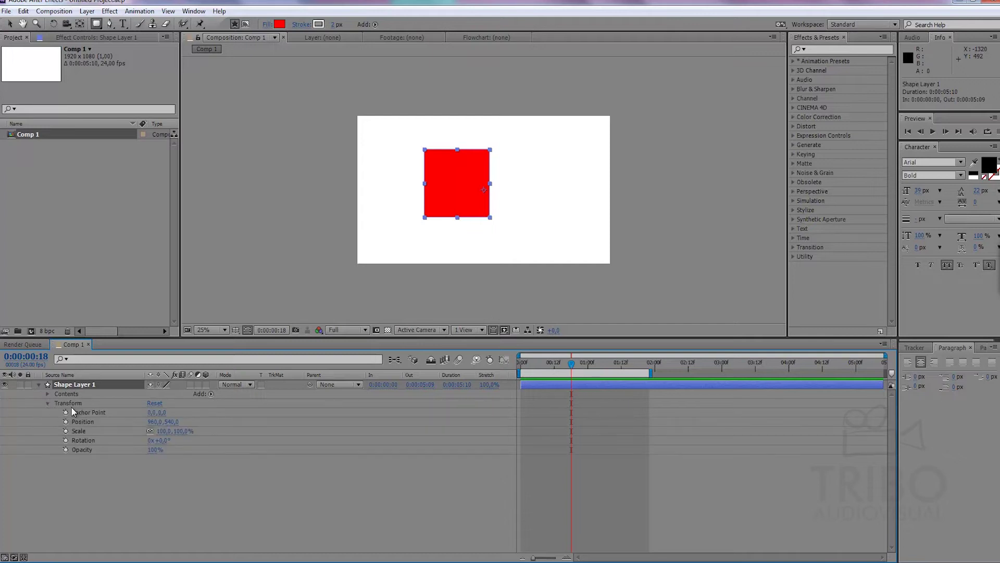
{"action": "mouse_move", "coordinate": [154, 422]}
{"action": "left_mouse_down"}
{"action": "mouse_move", "coordinate": [128, 423]}
{"action": "mouse_move", "coordinate": [193, 432]}
{"action": "mouse_move", "coordinate": [166, 432]}
{"action": "left_mouse_up"}
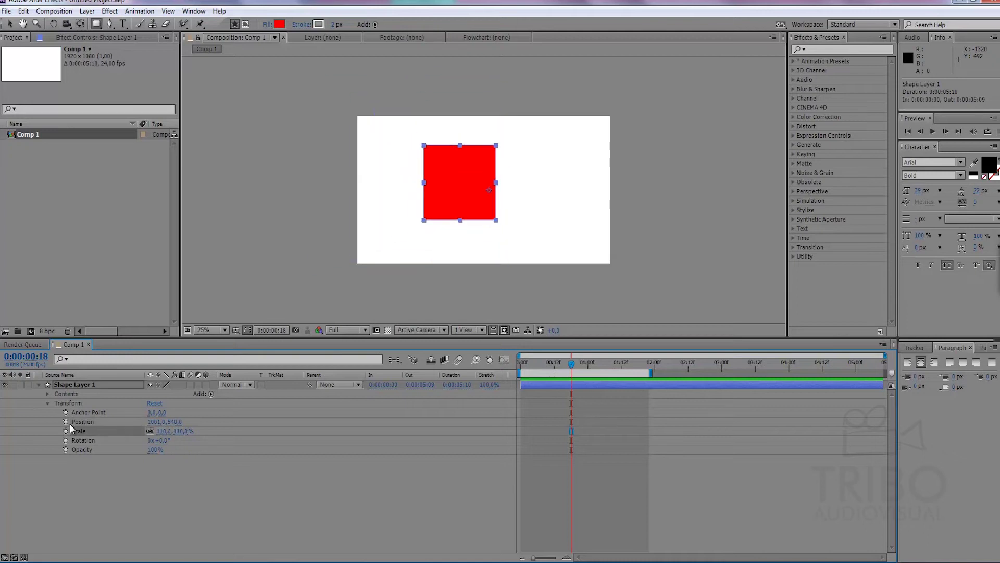
Expand the shape layer's Contents down to Rectangle 1 and set the rectangle's fill colour to dark green, 365B00
{"action": "left_click", "coordinate": [48, 403]}
{"action": "left_click", "coordinate": [48, 394]}
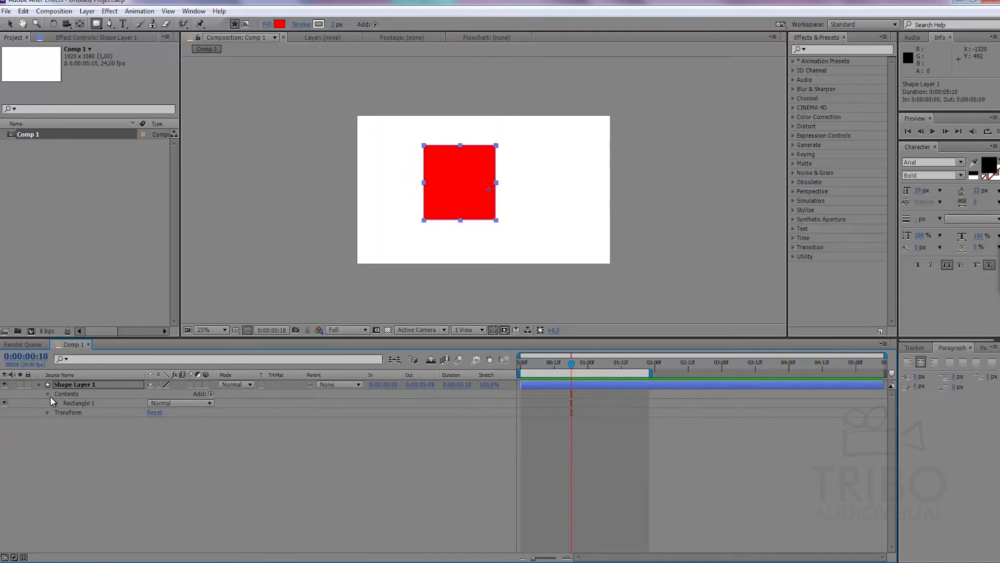
{"action": "left_click", "coordinate": [57, 402]}
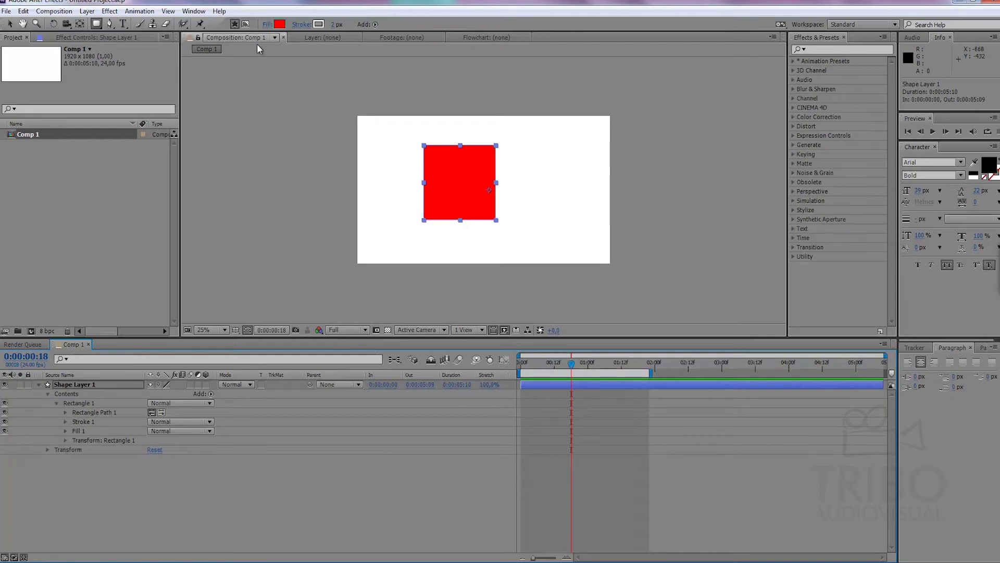
{"action": "left_click", "coordinate": [280, 24]}
{"action": "left_click_drag", "start_coordinate": [684, 355], "coordinate": [706, 362]}
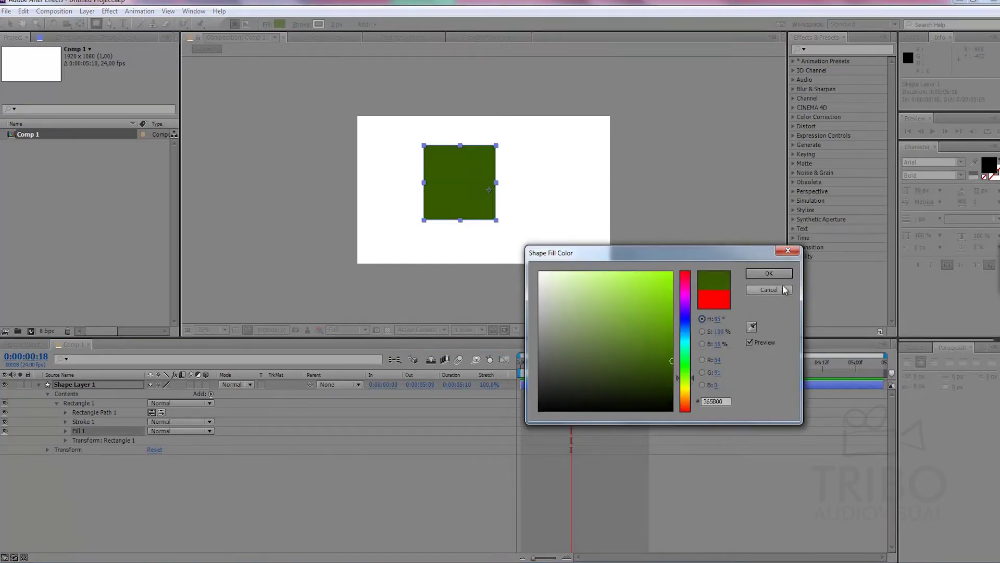
{"action": "left_click", "coordinate": [769, 273]}
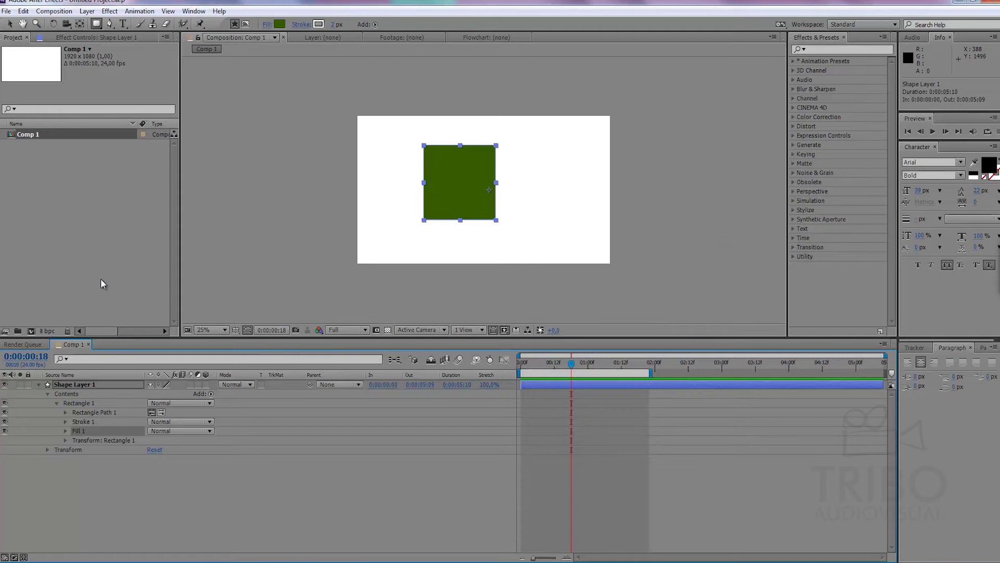
Set the rectangle's stroke colour to red and its stroke width to 0 px
{"action": "left_click", "coordinate": [318, 24]}
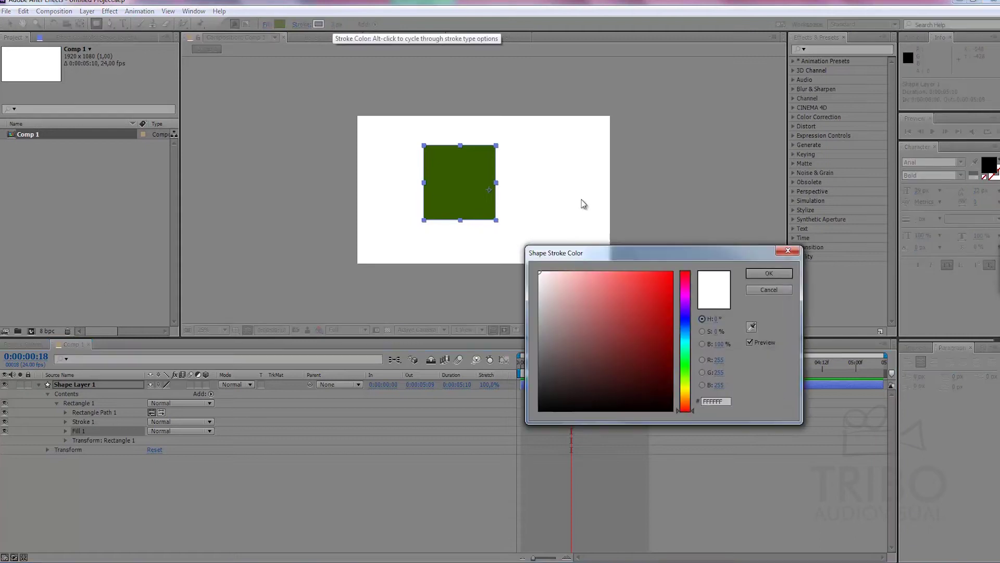
{"action": "left_click_drag", "start_coordinate": [663, 289], "coordinate": [729, 270]}
{"action": "left_click", "coordinate": [769, 273]}
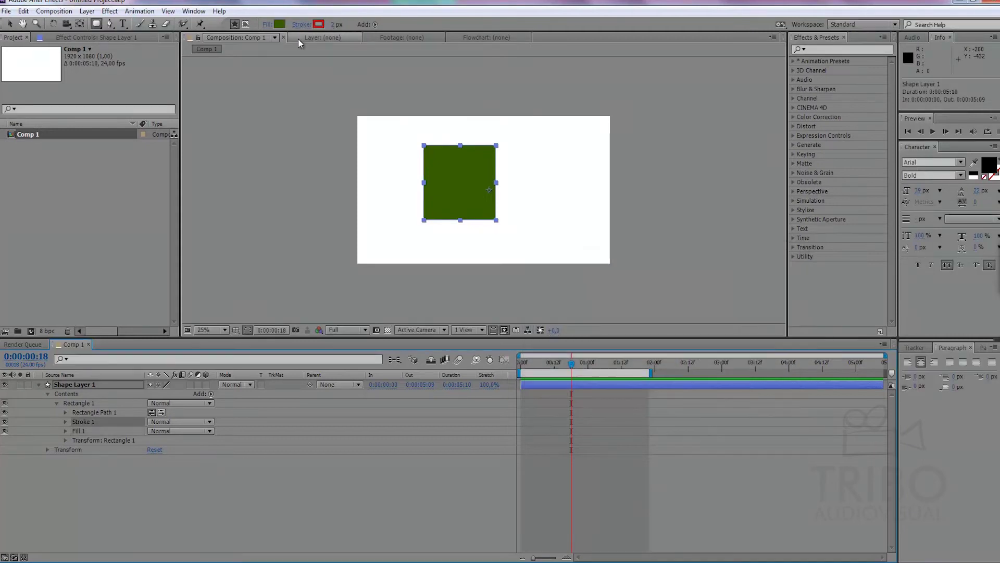
{"action": "mouse_move", "coordinate": [337, 23]}
{"action": "left_mouse_down"}
{"action": "mouse_move", "coordinate": [409, 41]}
{"action": "mouse_move", "coordinate": [343, 34]}
{"action": "left_mouse_up"}
{"action": "type", "text": "0"}
{"action": "key", "text": "Return"}
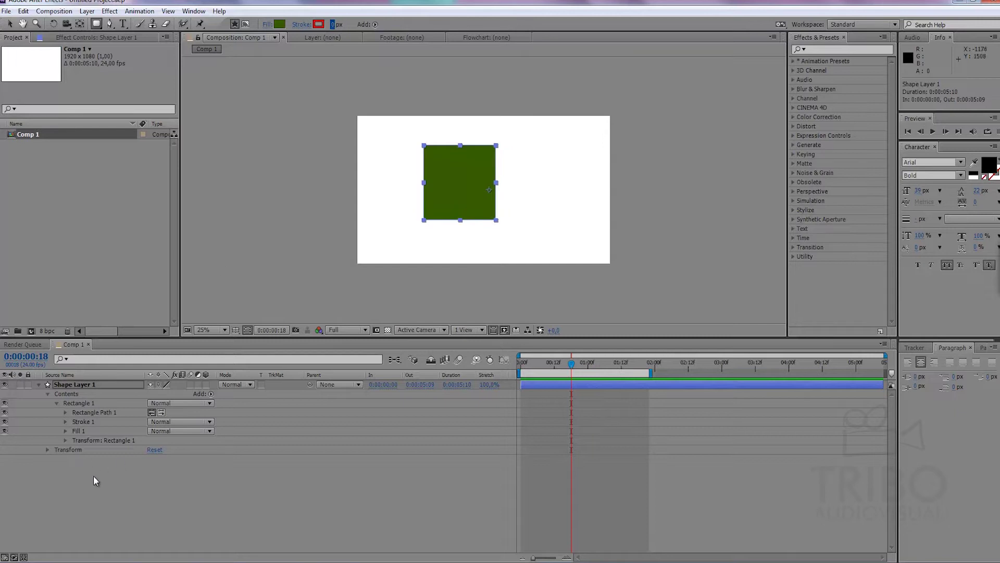
In Rectangle Path 1, set Size to 542, Position to 177, 0 and Roundness to 923
{"action": "left_click", "coordinate": [97, 477]}
{"action": "left_click", "coordinate": [65, 412]}
{"action": "left_click_drag", "start_coordinate": [172, 422], "coordinate": [193, 441]}
{"action": "left_click_drag", "start_coordinate": [329, 436], "coordinate": [180, 435]}
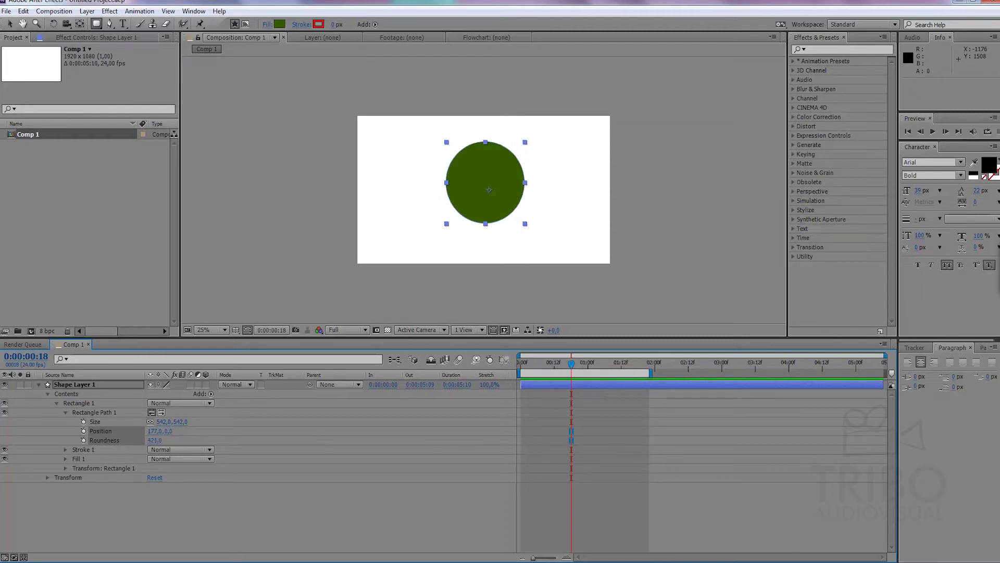
Animate the rectangle path's Roundness with keyframes of 0 at 0:00:00:00 and 642 at 0:00:01:03
{"action": "left_click_drag", "start_coordinate": [155, 440], "coordinate": [59, 432]}
{"action": "left_click_drag", "start_coordinate": [571, 364], "coordinate": [427, 386]}
{"action": "left_click", "coordinate": [83, 440]}
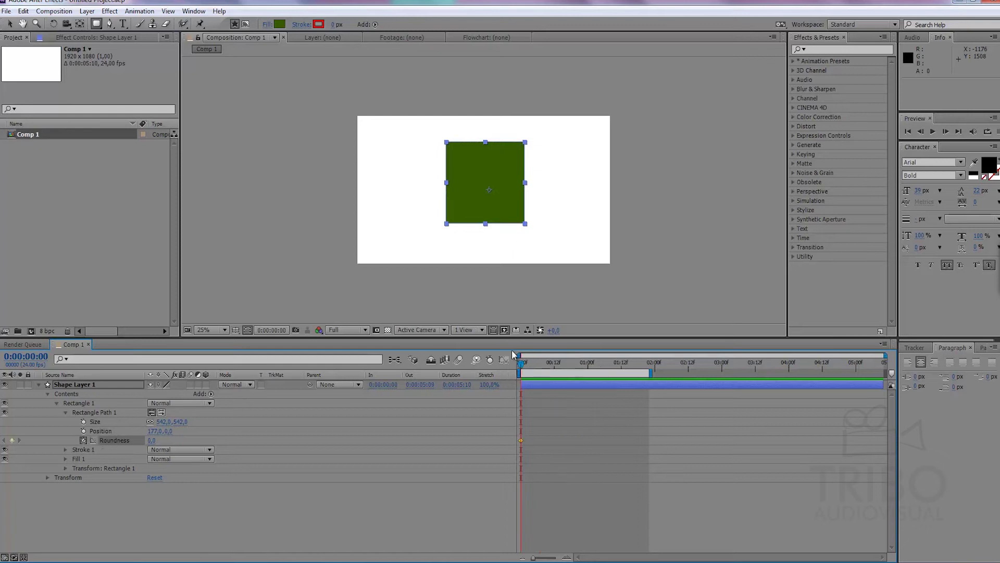
{"action": "left_click_drag", "start_coordinate": [592, 367], "coordinate": [596, 366]}
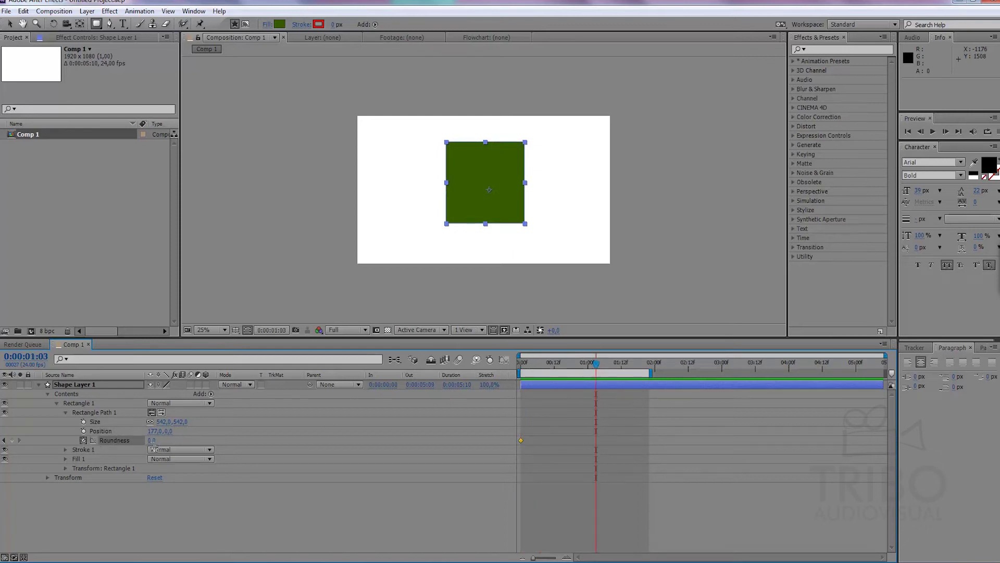
{"action": "left_click_drag", "start_coordinate": [153, 441], "coordinate": [502, 449]}
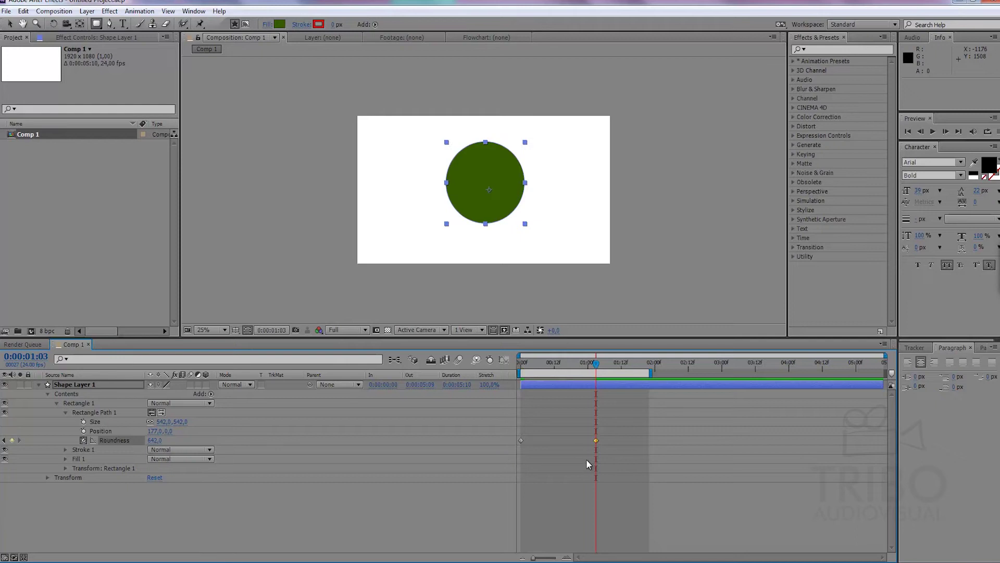
End the work area at 0:00:01:03 and preview the Roundness animation, leaving the current time at 0:00:00:15
{"action": "key", "text": "n"}
{"action": "key", "text": "KP_0"}
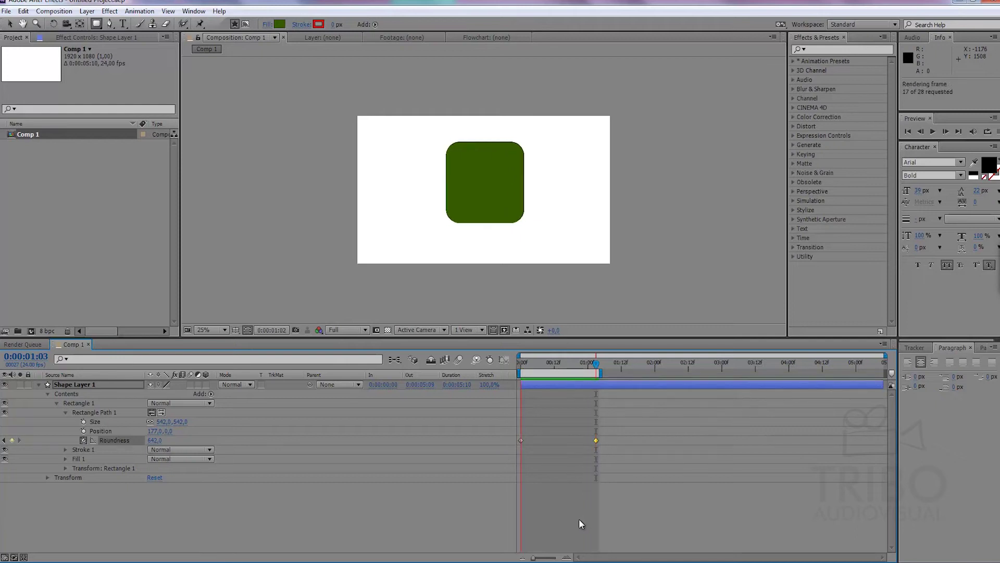
{"action": "left_click", "coordinate": [556, 358]}
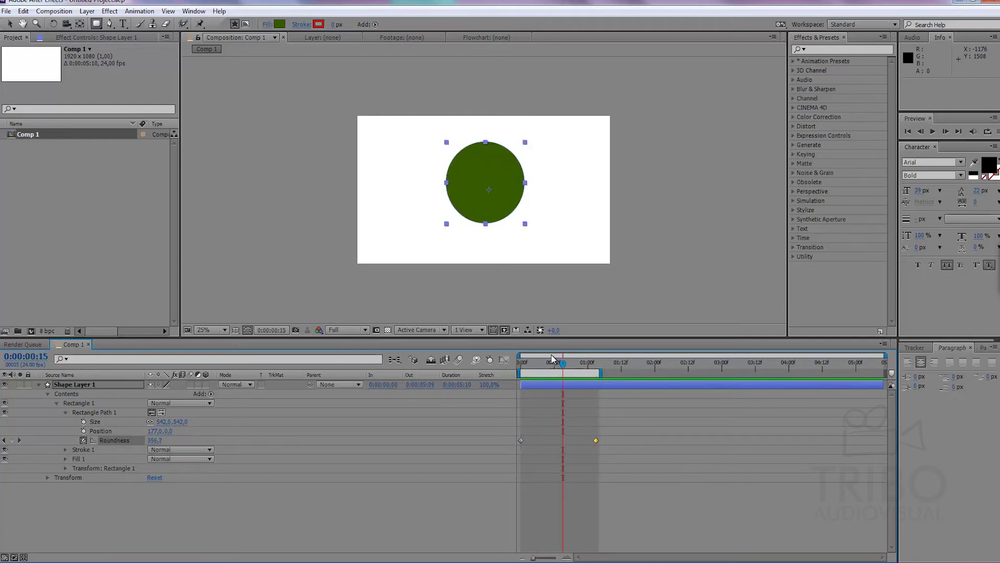
Delete both Roundness keyframes and set the rectangle path's Roundness to 91
{"action": "left_click_drag", "start_coordinate": [619, 439], "coordinate": [436, 474]}
{"action": "key", "text": "Delete"}
{"action": "left_click_drag", "start_coordinate": [154, 440], "coordinate": [86, 440]}
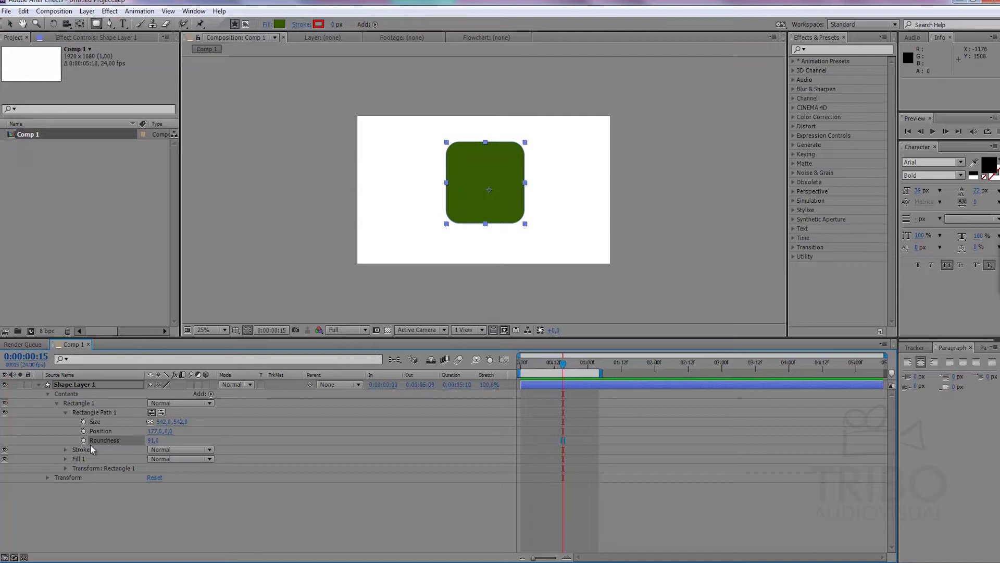
In Stroke 1, set the stroke width to about 38 px, the colour to blue 0018FF and the opacity to 100%
{"action": "left_click", "coordinate": [65, 450]}
{"action": "mouse_move", "coordinate": [151, 488]}
{"action": "left_mouse_down"}
{"action": "mouse_move", "coordinate": [183, 488]}
{"action": "mouse_move", "coordinate": [156, 488]}
{"action": "mouse_move", "coordinate": [171, 487]}
{"action": "left_mouse_up"}
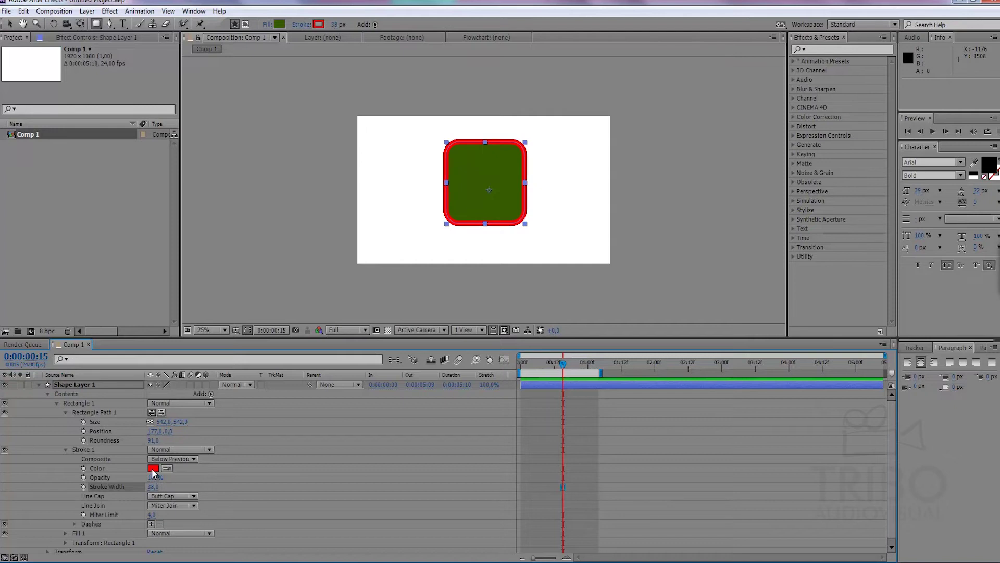
{"action": "left_click", "coordinate": [153, 468]}
{"action": "left_click", "coordinate": [684, 324]}
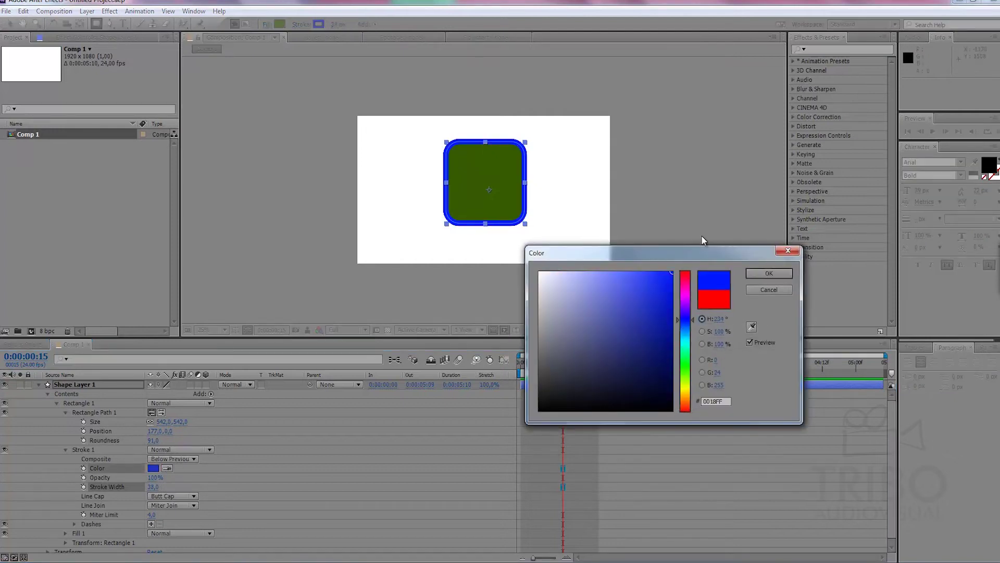
{"action": "left_click", "coordinate": [766, 273]}
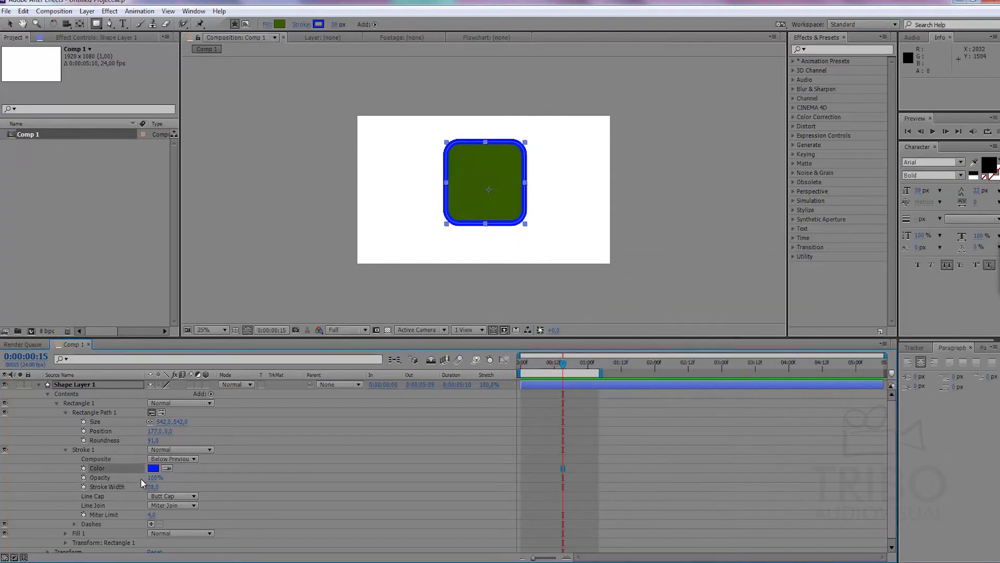
{"action": "mouse_move", "coordinate": [154, 477]}
{"action": "left_mouse_down"}
{"action": "mouse_move", "coordinate": [125, 477]}
{"action": "mouse_move", "coordinate": [241, 467]}
{"action": "left_mouse_up"}
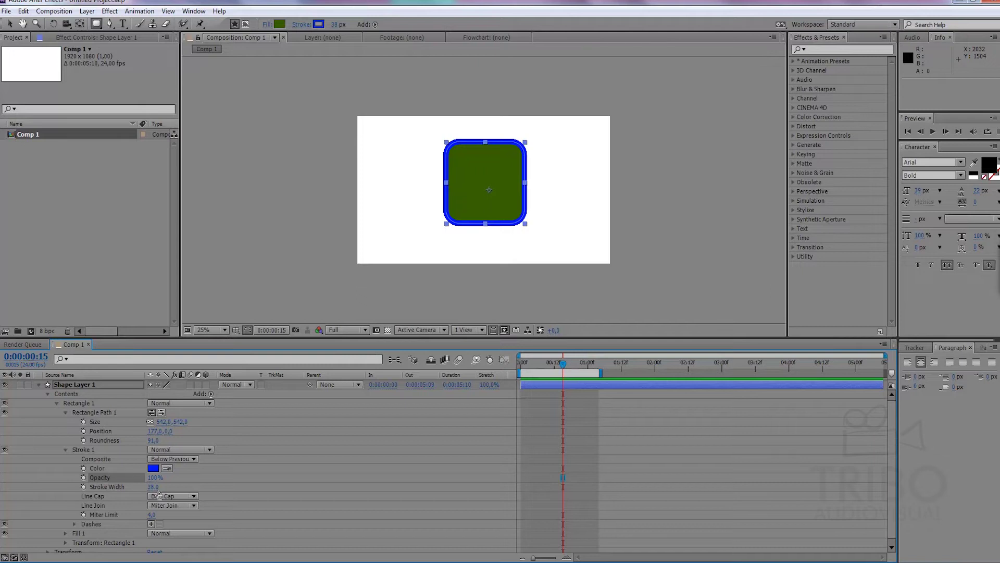
Review the rectangle's Fill 1 and Transform: Rectangle 1 properties and delete the shape layer
{"action": "left_click", "coordinate": [65, 450]}
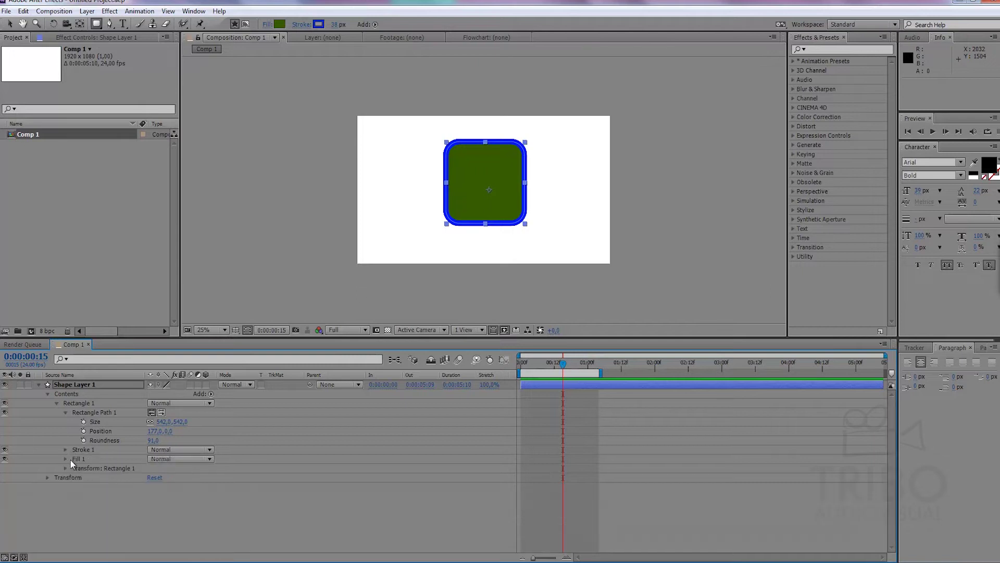
{"action": "left_click", "coordinate": [66, 459]}
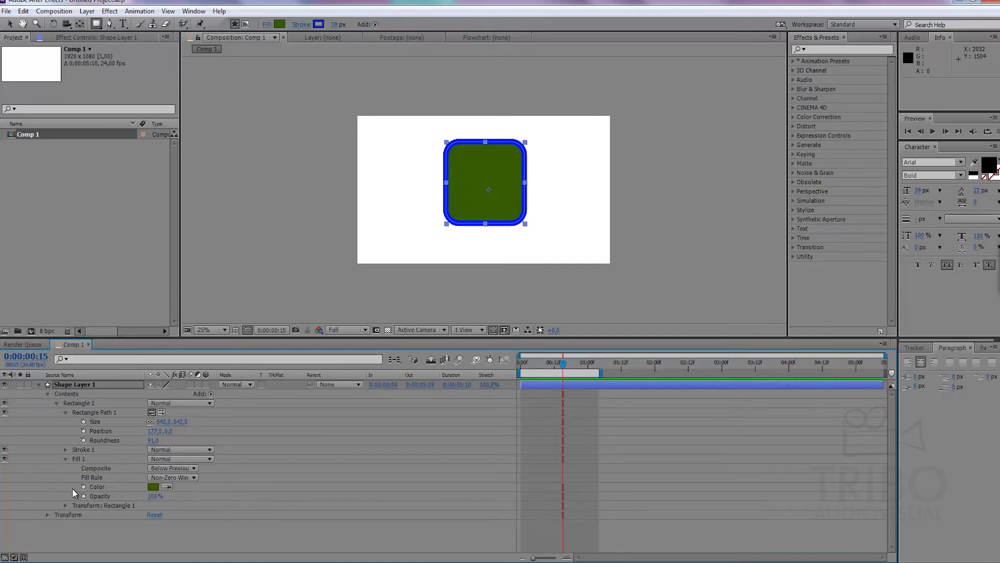
{"action": "left_click", "coordinate": [65, 459]}
{"action": "left_click", "coordinate": [65, 468]}
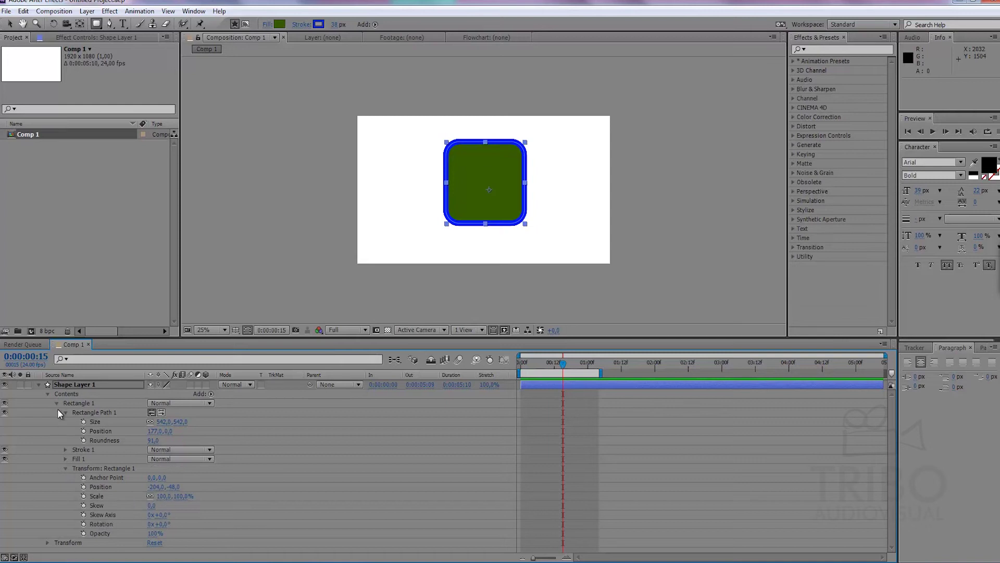
{"action": "key", "text": "Delete"}
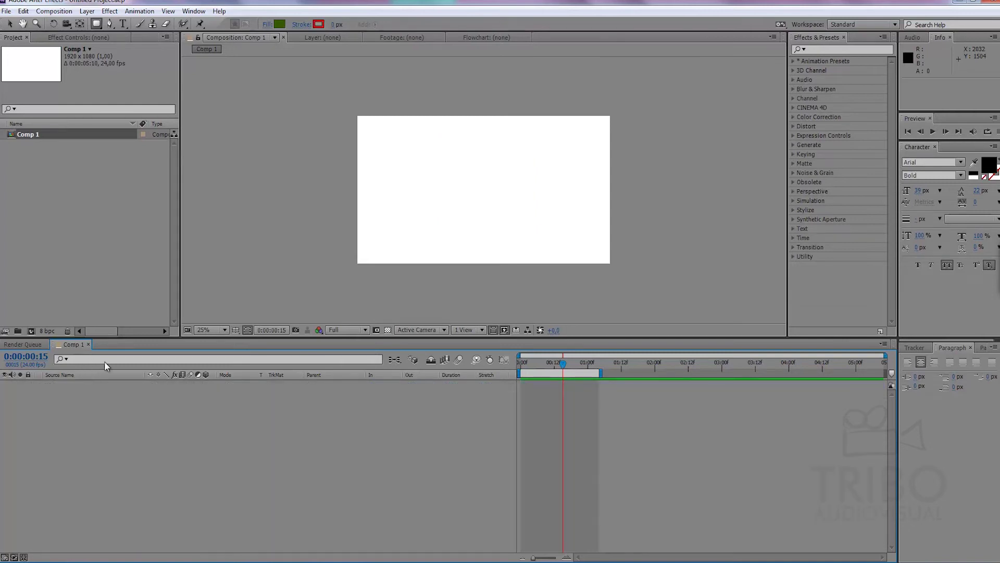
Draw a rectangle and a rounded rectangle side by side on a new shape layer, and undo both
{"action": "left_click_drag", "start_coordinate": [96, 23], "coordinate": [127, 25]}
{"action": "left_click_drag", "start_coordinate": [394, 144], "coordinate": [442, 197]}
{"action": "left_click_drag", "start_coordinate": [94, 23], "coordinate": [130, 35]}
{"action": "left_click_drag", "start_coordinate": [509, 159], "coordinate": [575, 213]}
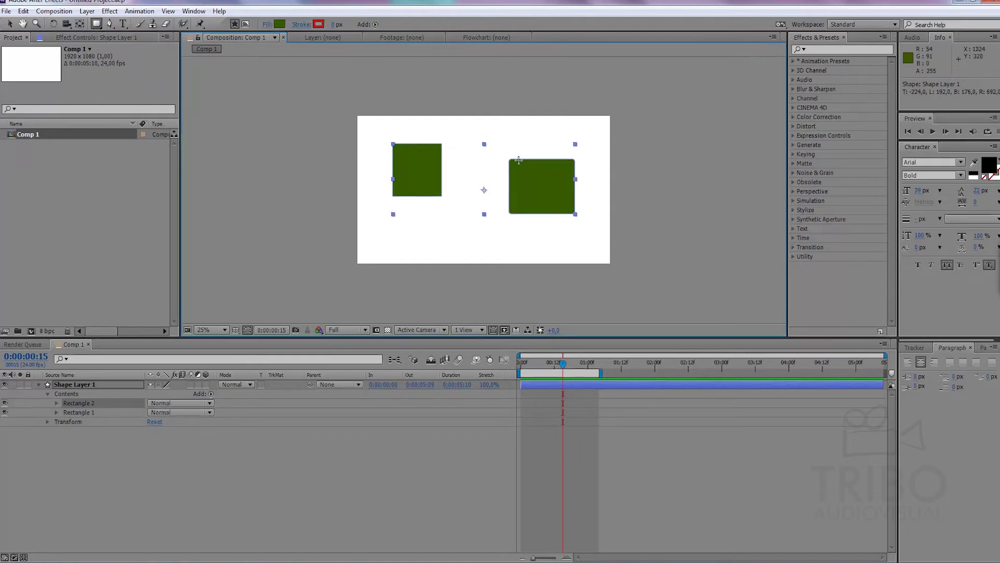
{"action": "key", "text": "ctrl+z"}
{"action": "key", "text": "ctrl+z"}
Draw an ellipse in the upper-left part of the frame with the Ellipse Tool, and undo it
{"action": "left_click", "coordinate": [96, 23]}
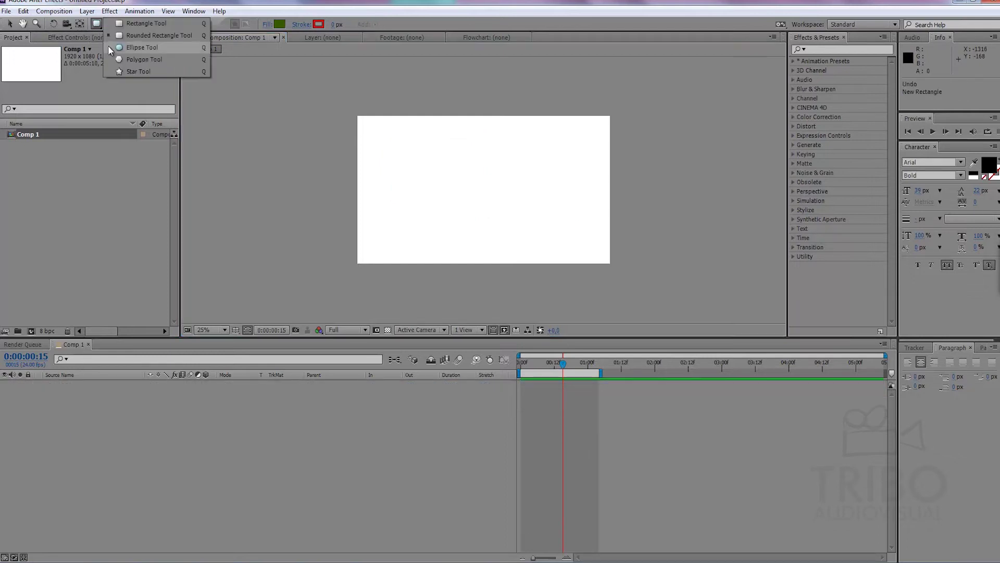
{"action": "left_click", "coordinate": [125, 47]}
{"action": "left_click_drag", "start_coordinate": [410, 145], "coordinate": [458, 198]}
{"action": "key", "text": "ctrl+z"}
{"action": "key", "text": "ctrl+z"}
Draw a polygon in the upper-left part of the frame with the Polygon Tool, and undo it
{"action": "left_click", "coordinate": [96, 24]}
{"action": "left_click", "coordinate": [96, 27]}
{"action": "left_click", "coordinate": [130, 63]}
{"action": "mouse_move", "coordinate": [398, 147]}
{"action": "left_mouse_down"}
{"action": "mouse_move", "coordinate": [463, 207]}
{"action": "mouse_move", "coordinate": [397, 166]}
{"action": "left_mouse_up"}
{"action": "key", "text": "ctrl+z"}
Draw a five-pointed star in the upper-left part of the frame on a new shape layer
{"action": "left_click", "coordinate": [96, 24]}
{"action": "left_click", "coordinate": [124, 69]}
{"action": "left_click_drag", "start_coordinate": [410, 156], "coordinate": [427, 174]}
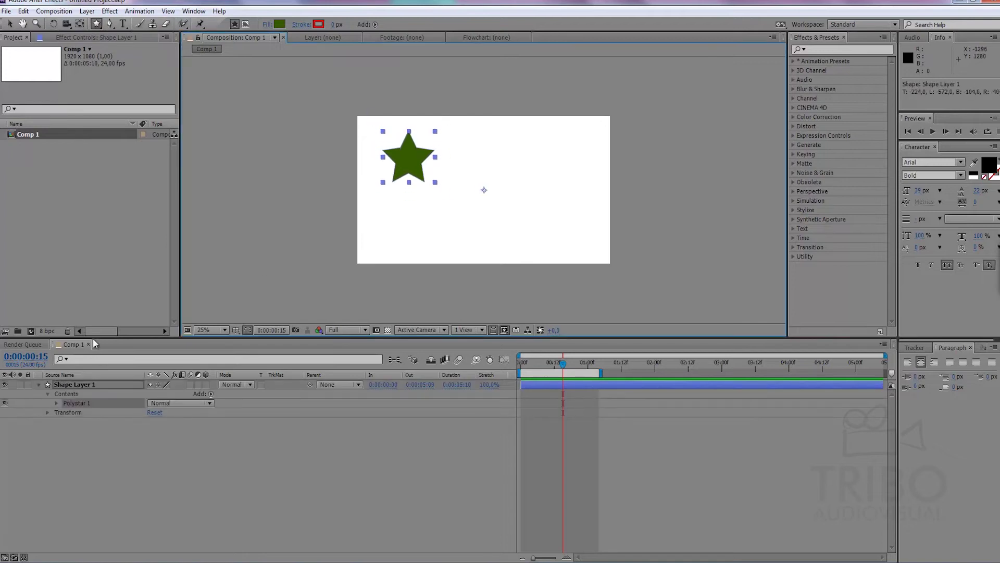
Expand the star's stroke and path properties and set a Points keyframe of 3 at 0:00:00:15
{"action": "left_click", "coordinate": [57, 402]}
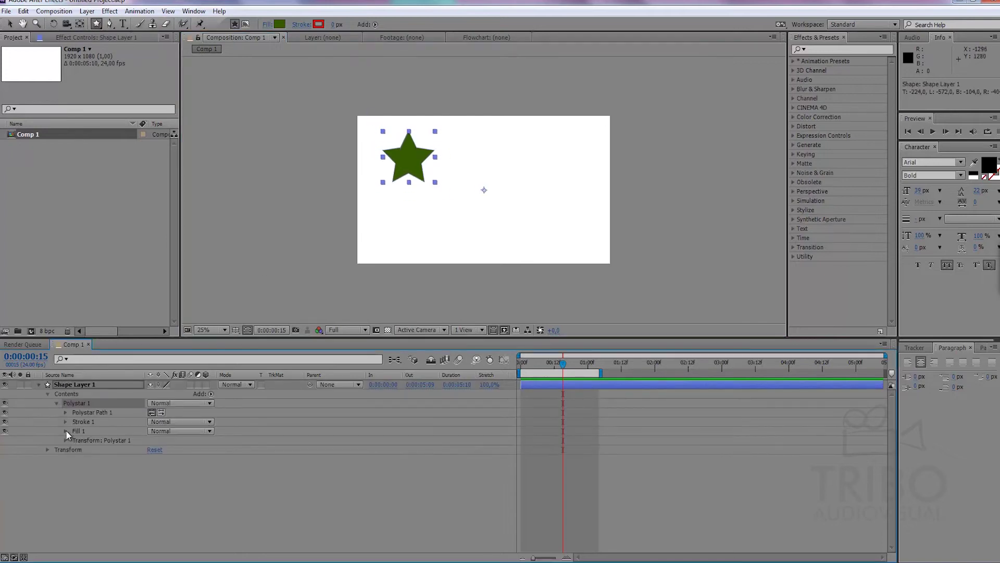
{"action": "left_click", "coordinate": [65, 422]}
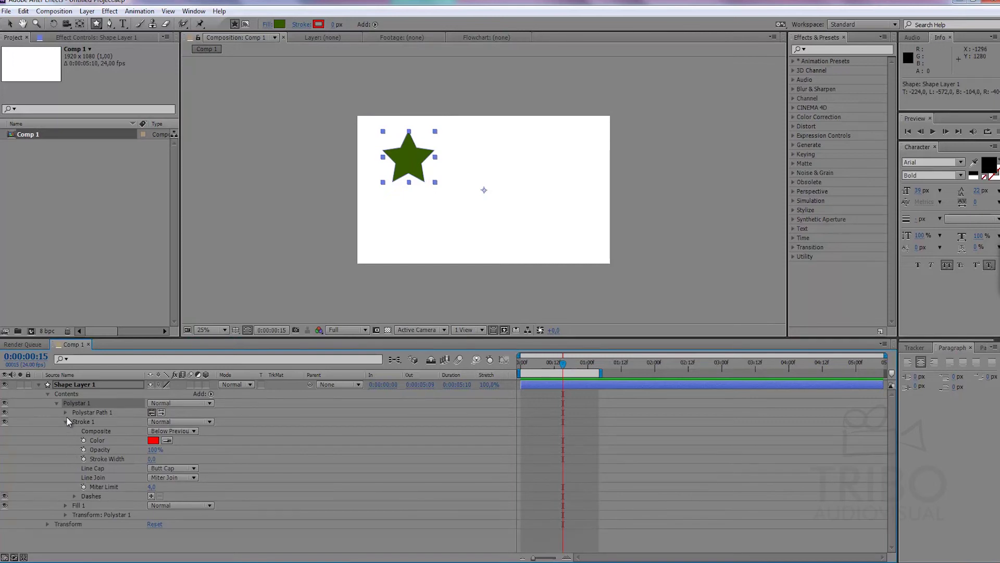
{"action": "left_click", "coordinate": [64, 412]}
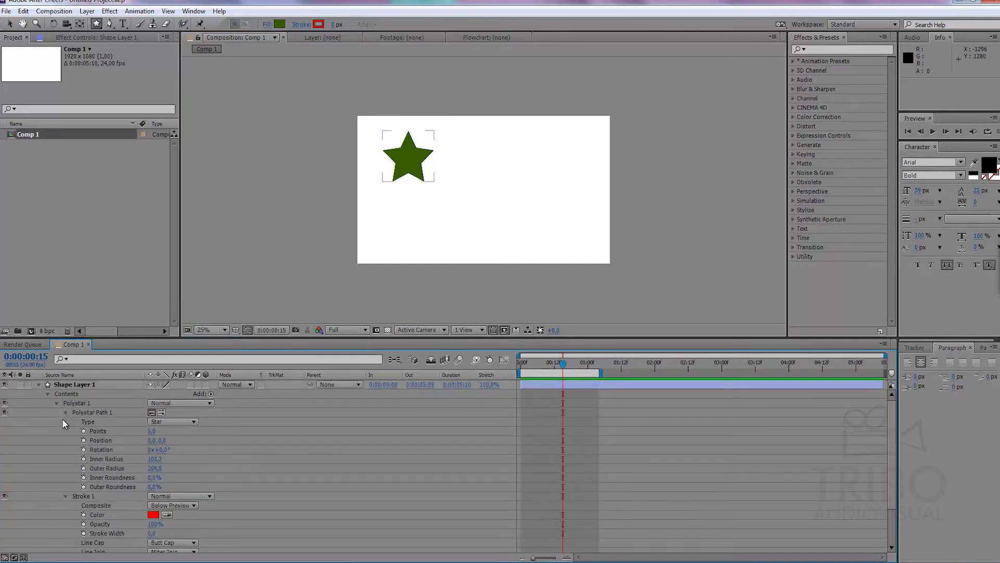
{"action": "mouse_move", "coordinate": [152, 432]}
{"action": "left_mouse_down"}
{"action": "mouse_move", "coordinate": [484, 189]}
{"action": "mouse_move", "coordinate": [150, 441]}
{"action": "left_mouse_up"}
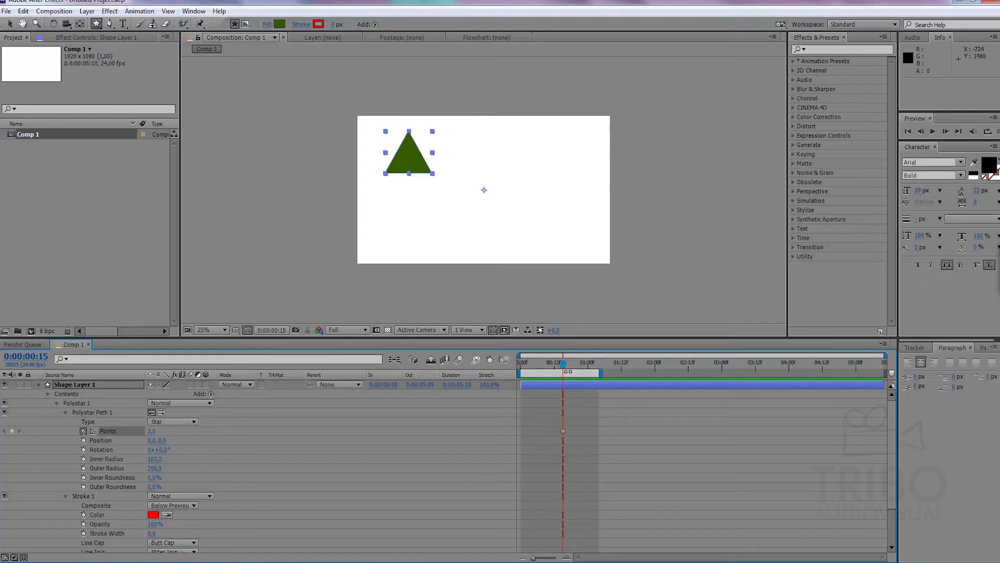
At 0:00:01:01, set the star's Points to 14 and scrub through the animation
{"action": "left_click", "coordinate": [591, 363]}
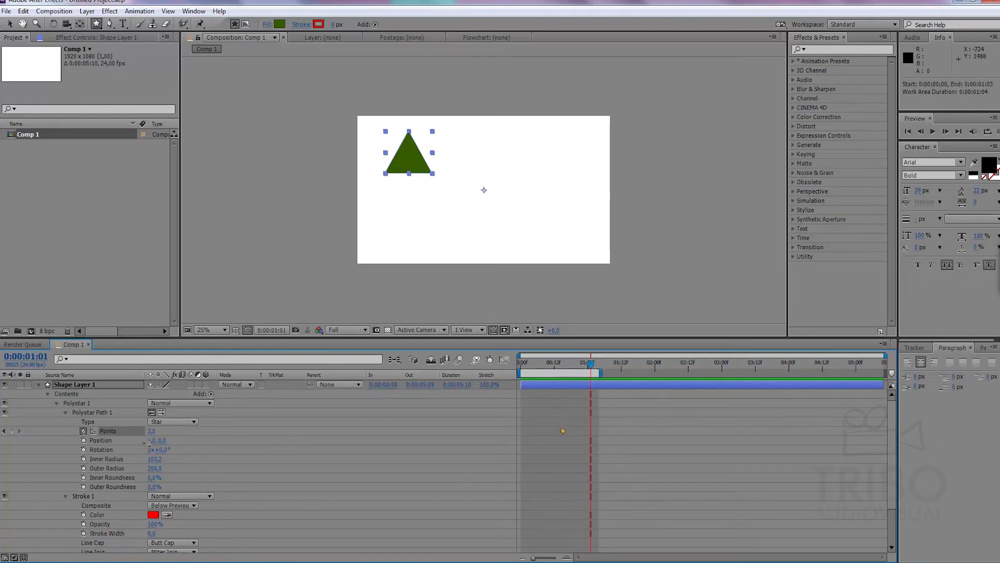
{"action": "left_click_drag", "start_coordinate": [151, 432], "coordinate": [158, 433]}
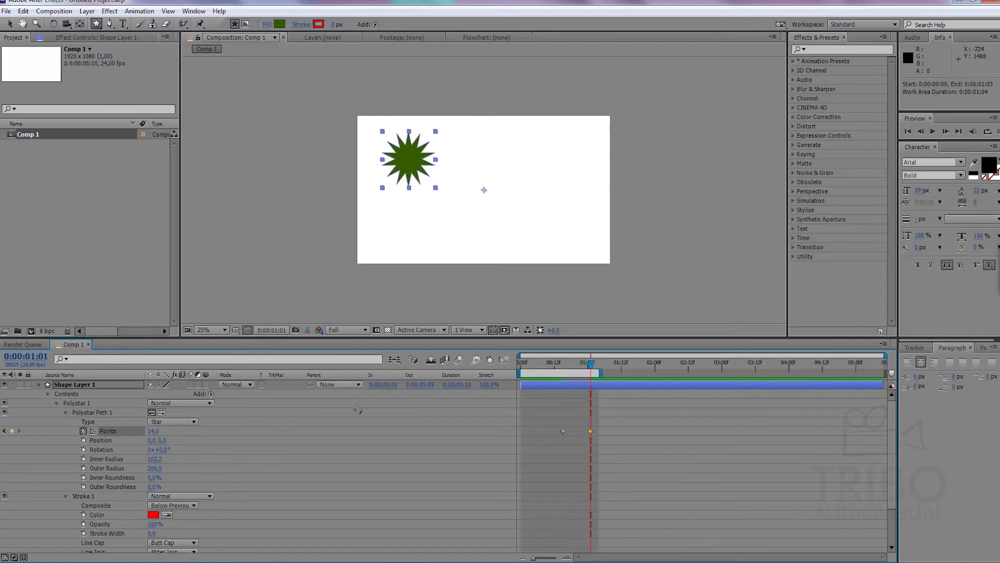
{"action": "mouse_move", "coordinate": [591, 365]}
{"action": "left_mouse_down"}
{"action": "mouse_move", "coordinate": [569, 365]}
{"action": "mouse_move", "coordinate": [599, 368]}
{"action": "mouse_move", "coordinate": [567, 368]}
{"action": "mouse_move", "coordinate": [591, 367]}
{"action": "left_mouse_up"}
Make the shape layer 3D and move its anchor point to the star's centre
{"action": "left_click", "coordinate": [207, 384]}
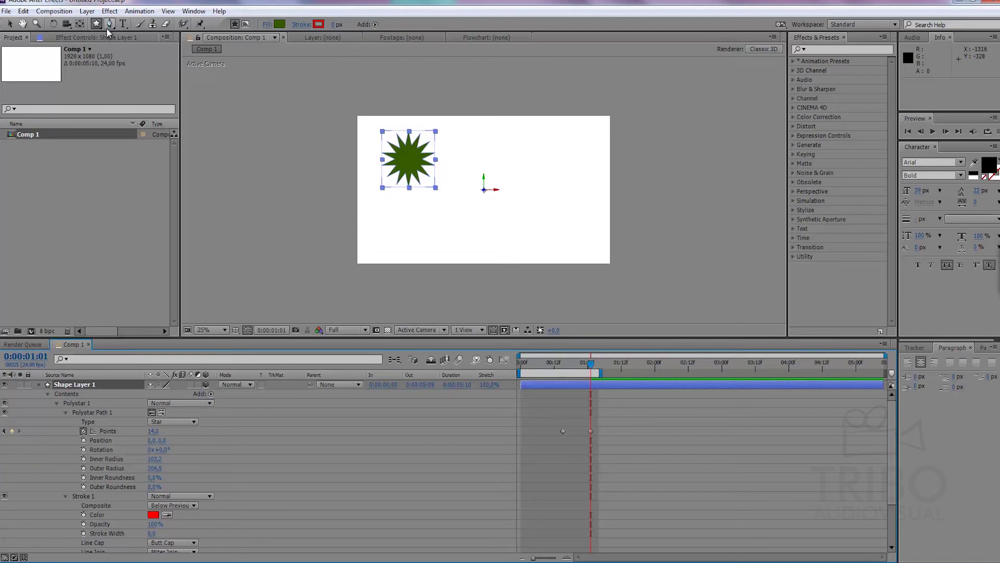
{"action": "left_click", "coordinate": [80, 24]}
{"action": "left_click_drag", "start_coordinate": [482, 192], "coordinate": [408, 160]}
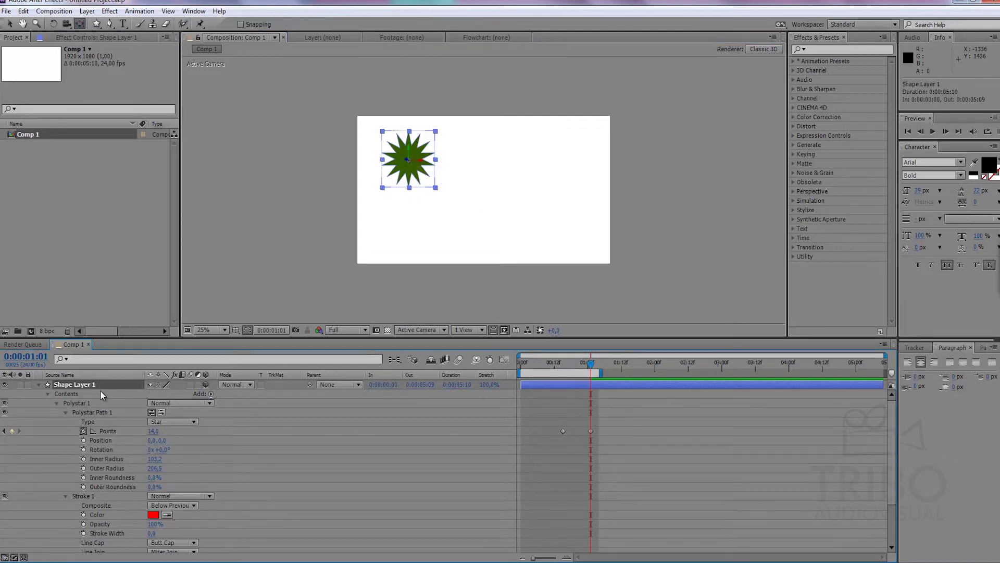
Show the layer's rotation properties, set Y Rotation to -42° and scrub back to 0:00:00:16
{"action": "key", "text": "r"}
{"action": "left_click_drag", "start_coordinate": [158, 412], "coordinate": [136, 412]}
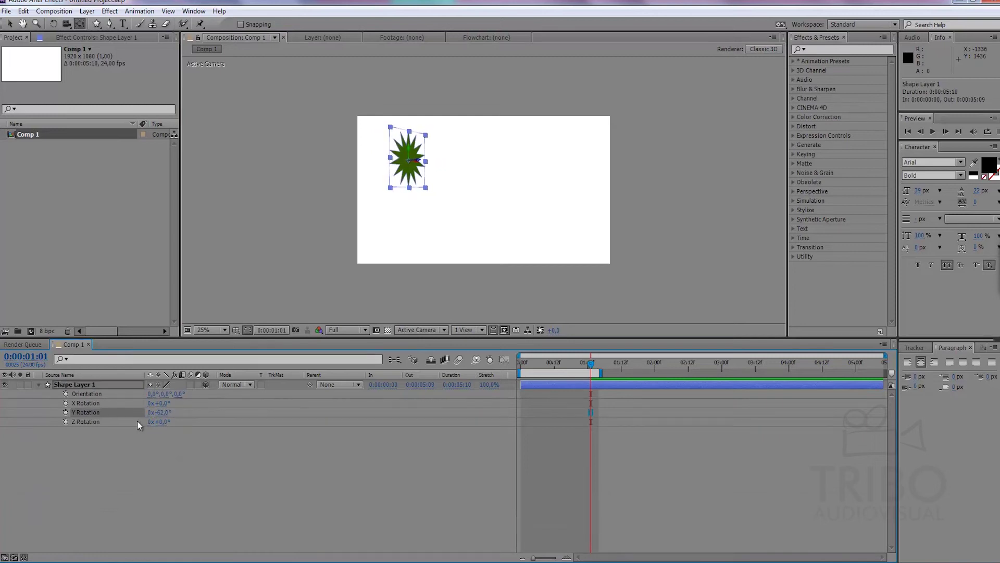
{"action": "left_click_drag", "start_coordinate": [590, 364], "coordinate": [565, 371]}
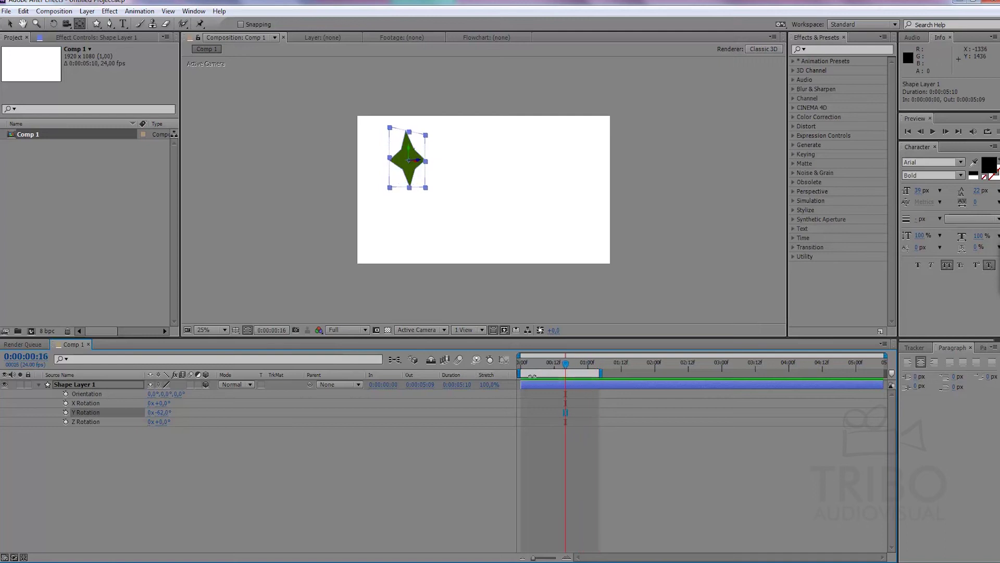
Undo the star's last Y Rotation change and delete Shape Layer 1 from the composition
{"action": "key", "text": "ctrl+z"}
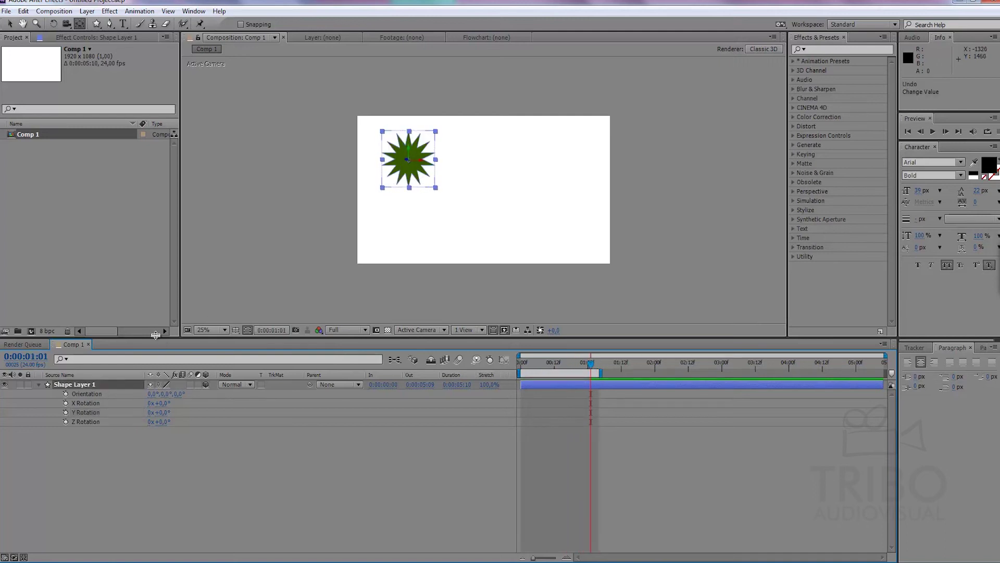
{"action": "left_click", "coordinate": [88, 385]}
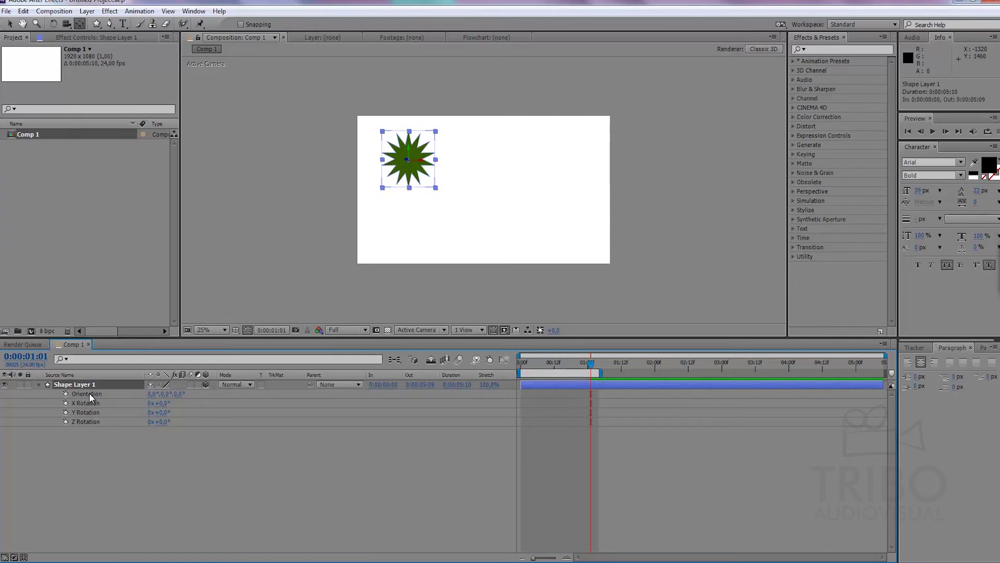
{"action": "key", "text": "Delete"}
Delete Comp 1 from the project
{"action": "left_click", "coordinate": [31, 161]}
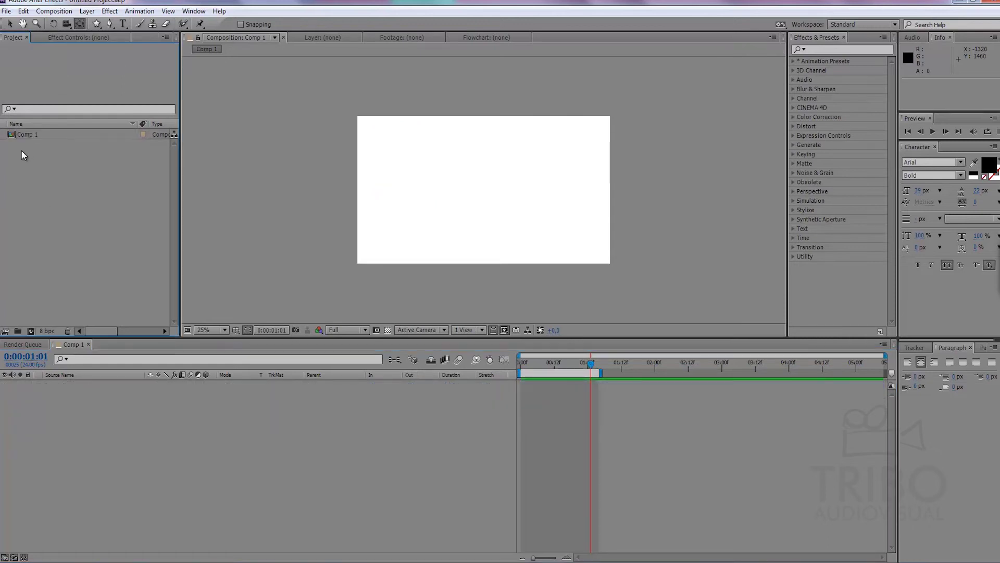
{"action": "left_click", "coordinate": [25, 134]}
{"action": "key", "text": "Delete"}
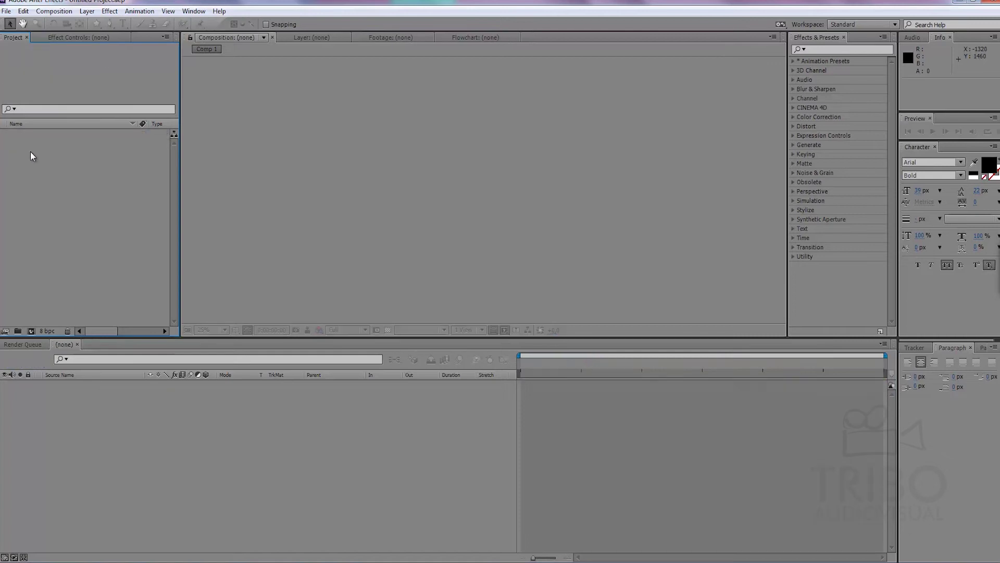
Import Pele.psd from the psds folder as Composition - Retain Layer Sizes with Editable Layer Styles
{"action": "double_click", "coordinate": [59, 177]}
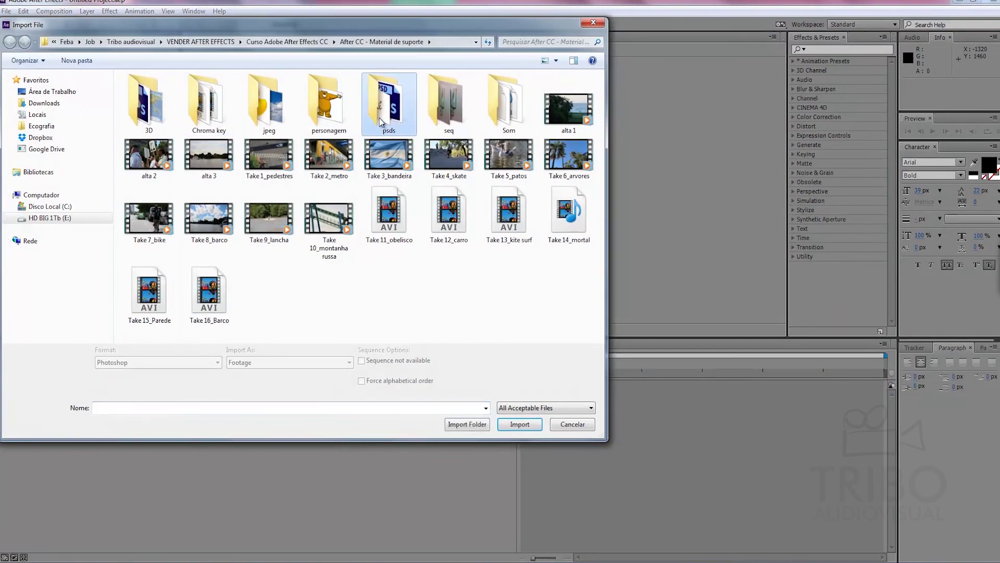
{"action": "double_click", "coordinate": [396, 110]}
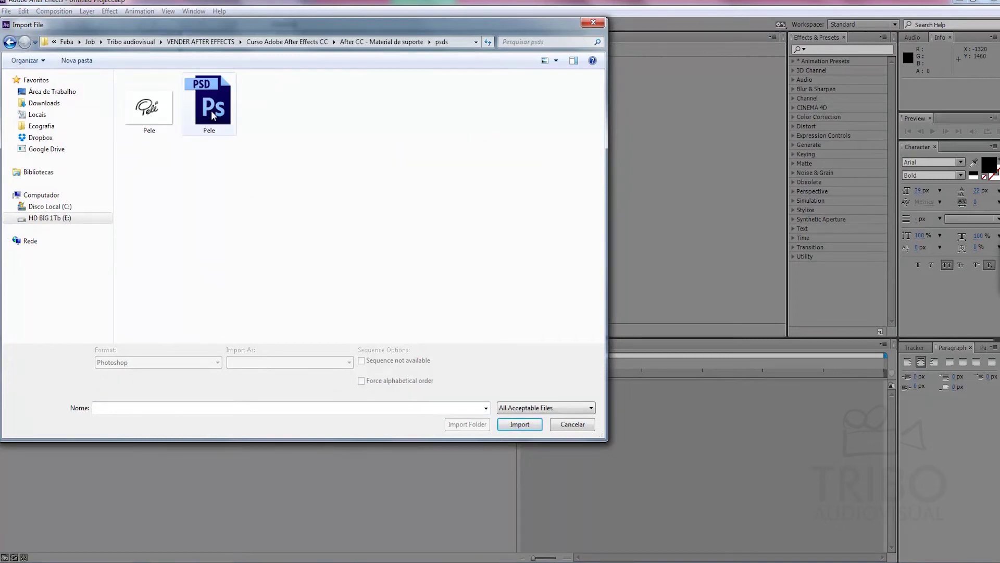
{"action": "left_click", "coordinate": [167, 118]}
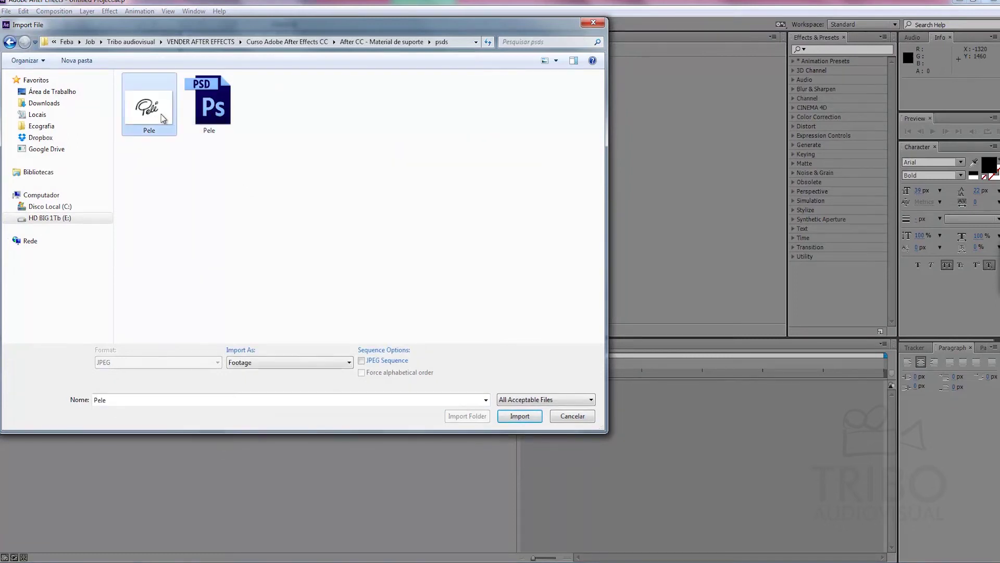
{"action": "left_click", "coordinate": [222, 122]}
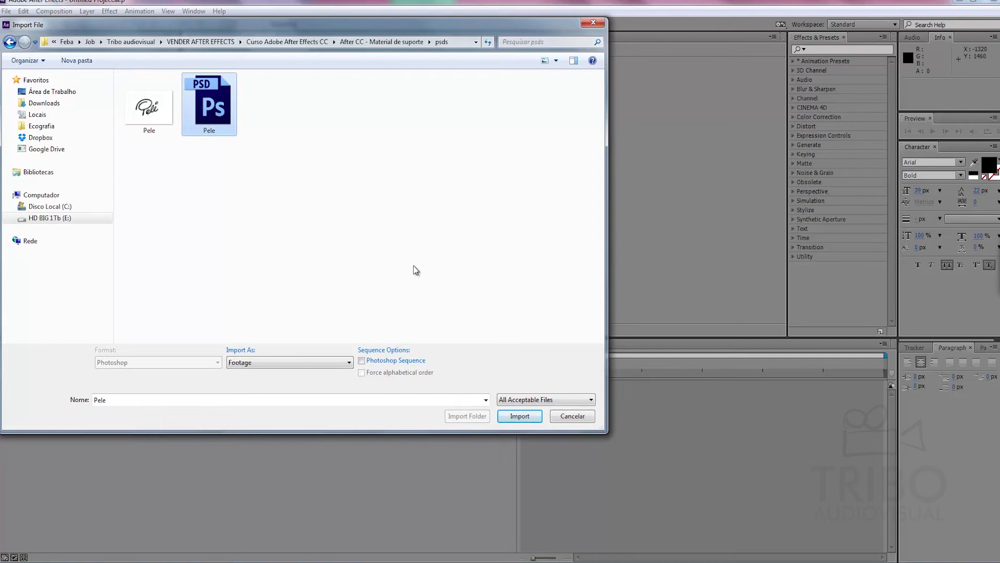
{"action": "left_click", "coordinate": [519, 416]}
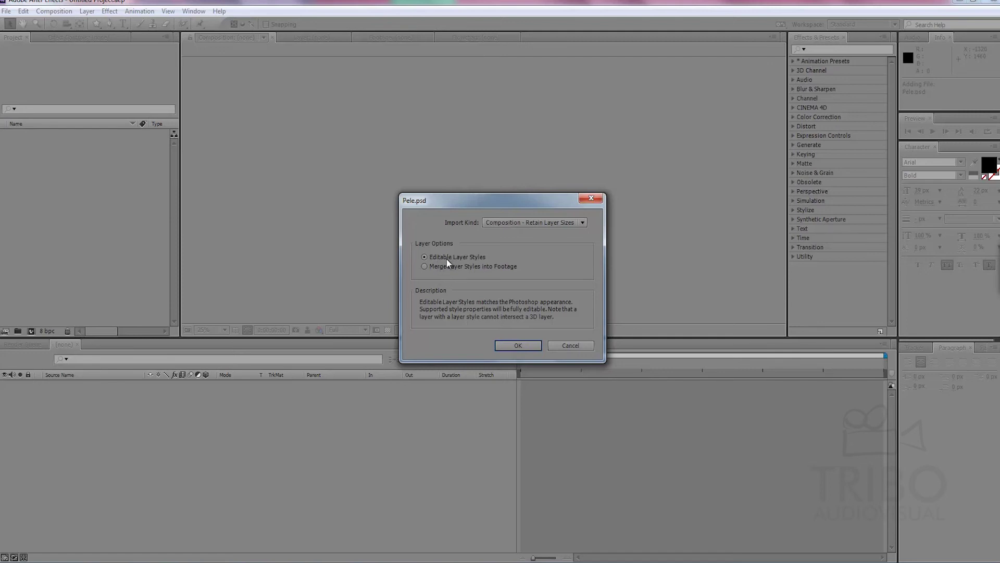
{"action": "left_click", "coordinate": [549, 223]}
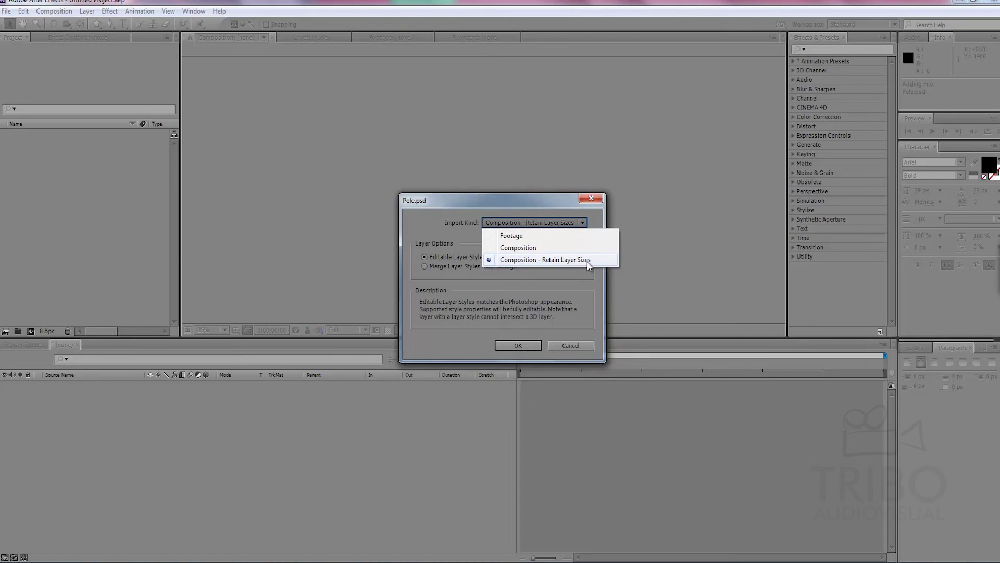
{"action": "left_click", "coordinate": [455, 235]}
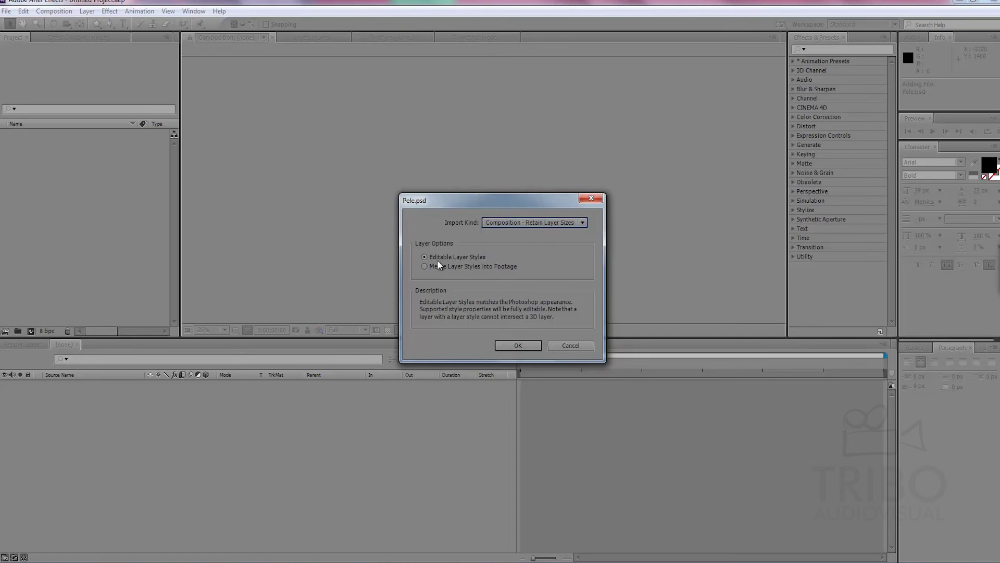
{"action": "left_click", "coordinate": [527, 345]}
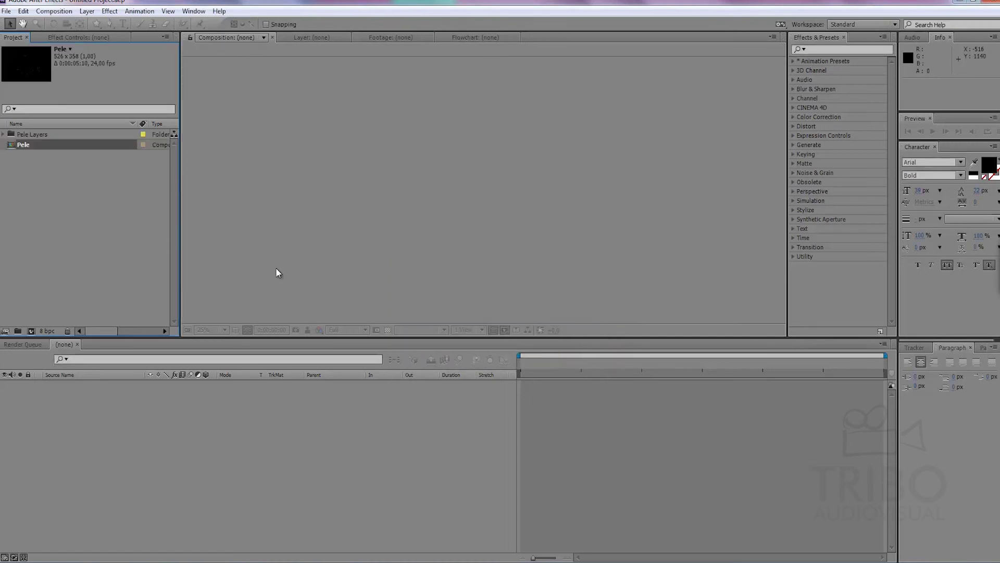
Expand the Pele Layers folder and look through the p 2, p 1, ele and acento files
{"action": "left_click", "coordinate": [20, 157]}
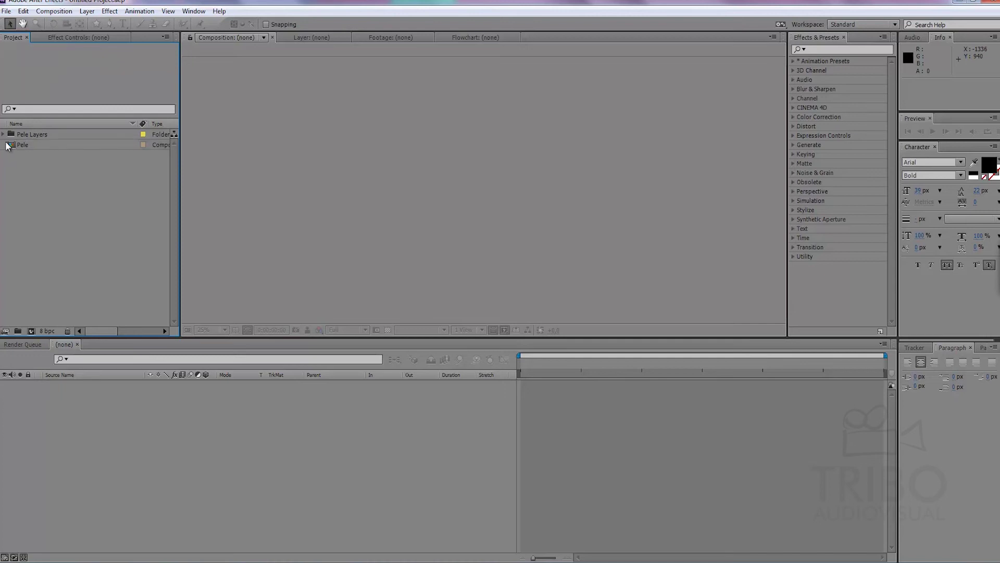
{"action": "left_click", "coordinate": [4, 135]}
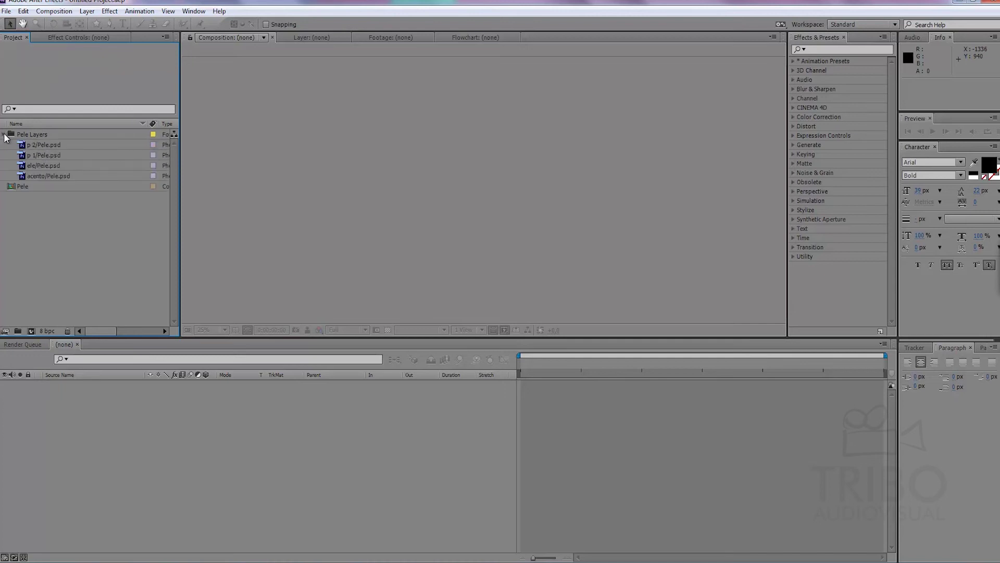
{"action": "left_click", "coordinate": [32, 145]}
{"action": "left_click", "coordinate": [37, 155]}
{"action": "left_click", "coordinate": [40, 165]}
{"action": "left_click", "coordinate": [39, 175]}
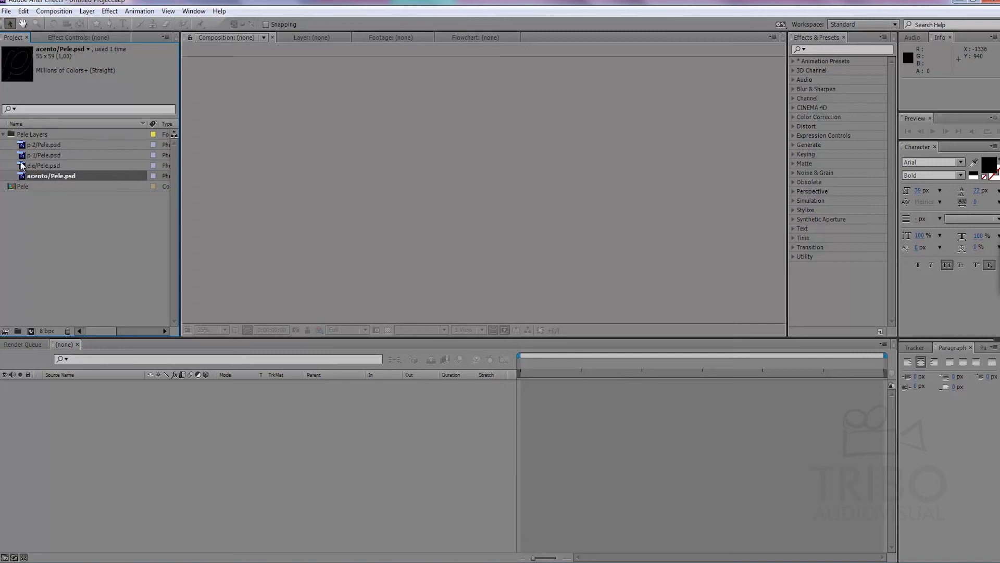
{"action": "left_click", "coordinate": [43, 163]}
{"action": "left_click", "coordinate": [44, 154]}
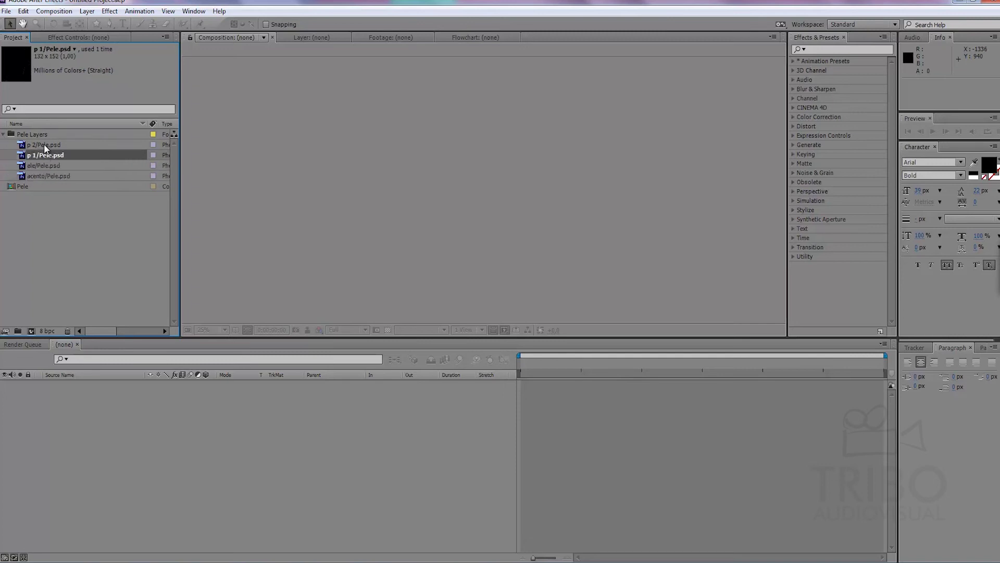
{"action": "left_click", "coordinate": [46, 146]}
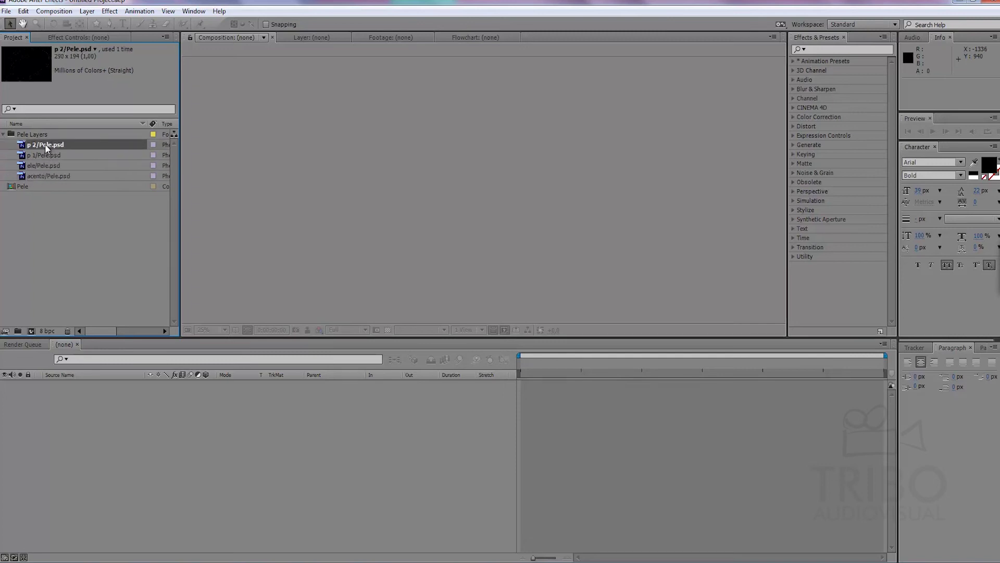
Open the Pele composition, view it at 100% and show its transparency grid
{"action": "left_click", "coordinate": [16, 187]}
{"action": "double_click", "coordinate": [12, 187]}
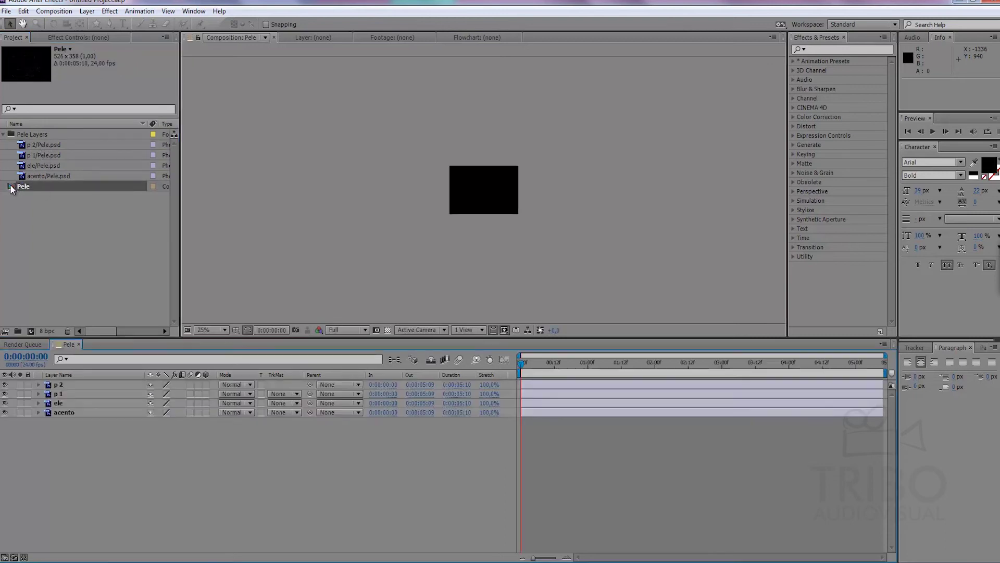
{"action": "key", "text": "period"}
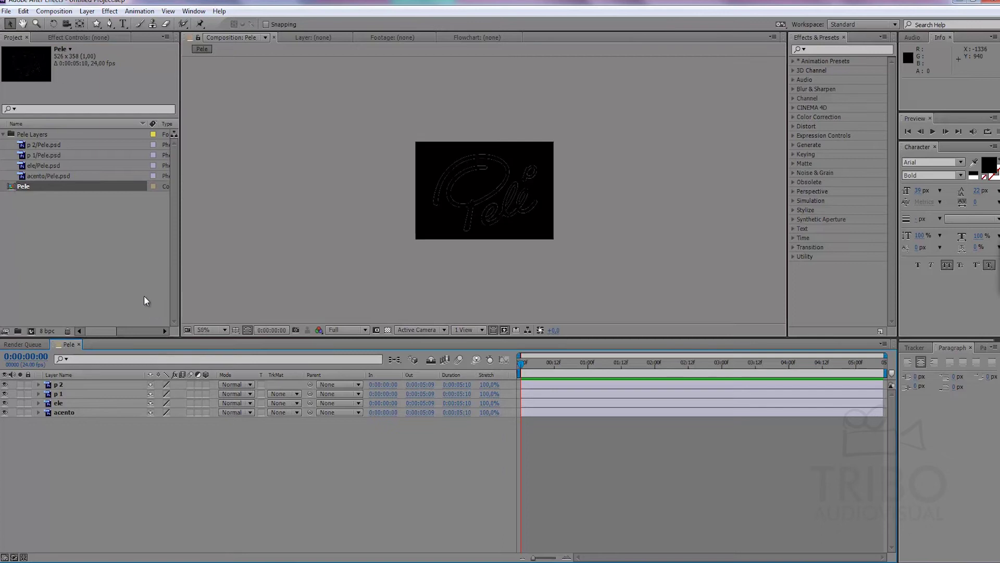
{"action": "left_click", "coordinate": [388, 330]}
{"action": "key", "text": "period"}
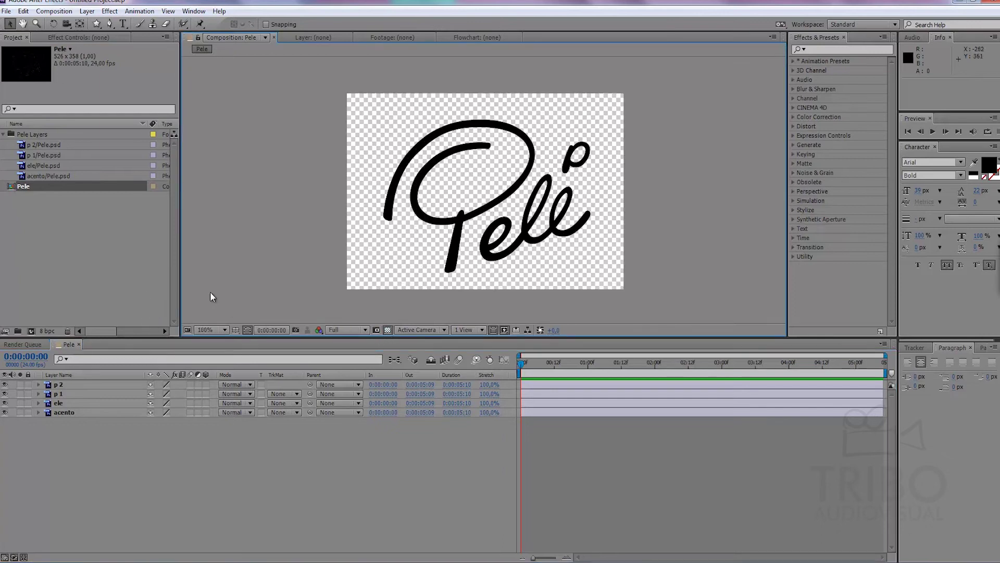
Solo layers p 2, p 1, ele and acento one after another to examine their strokes, and turn all solos off
{"action": "left_click", "coordinate": [19, 384]}
{"action": "left_click", "coordinate": [63, 385]}
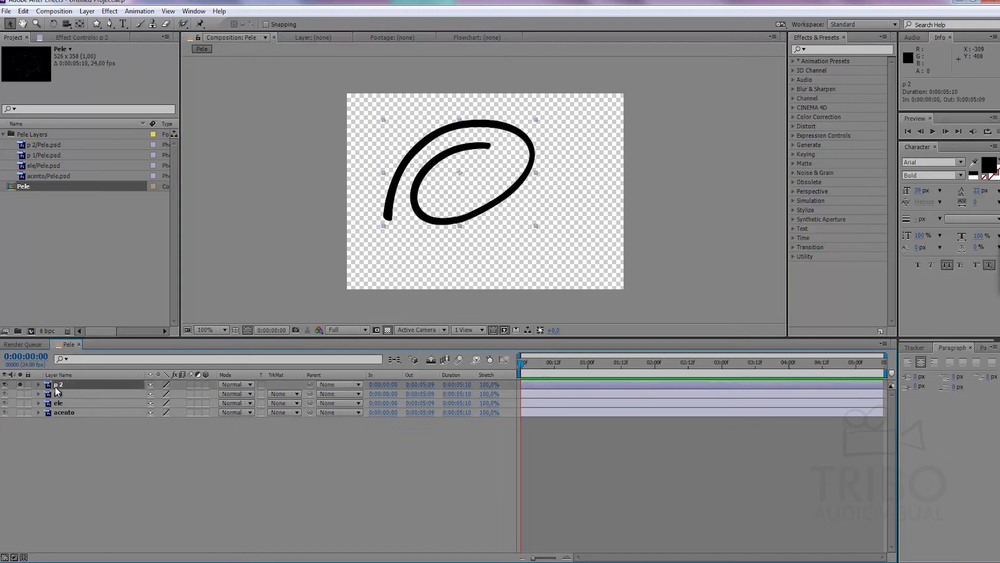
{"action": "left_click", "coordinate": [21, 394]}
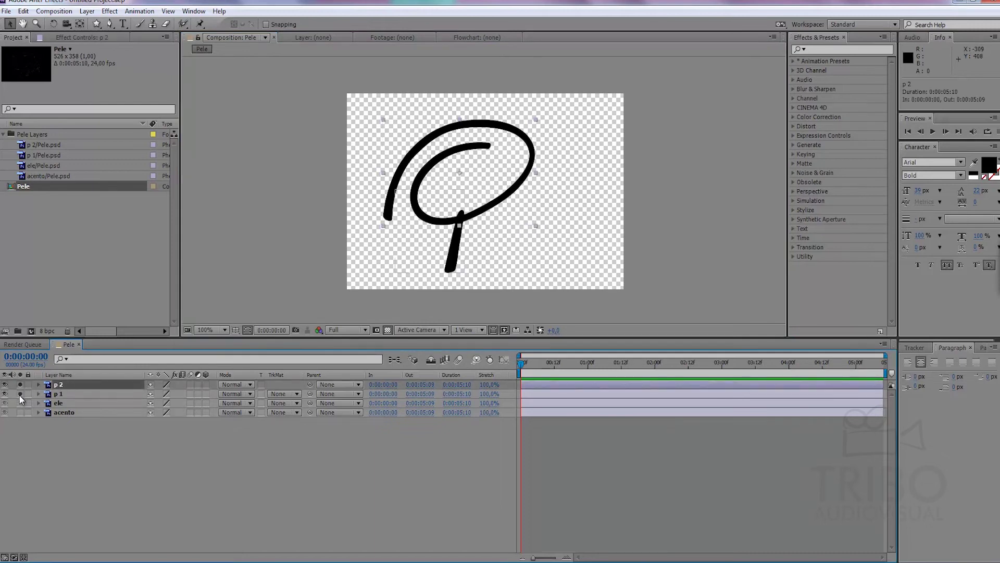
{"action": "left_click", "coordinate": [20, 403]}
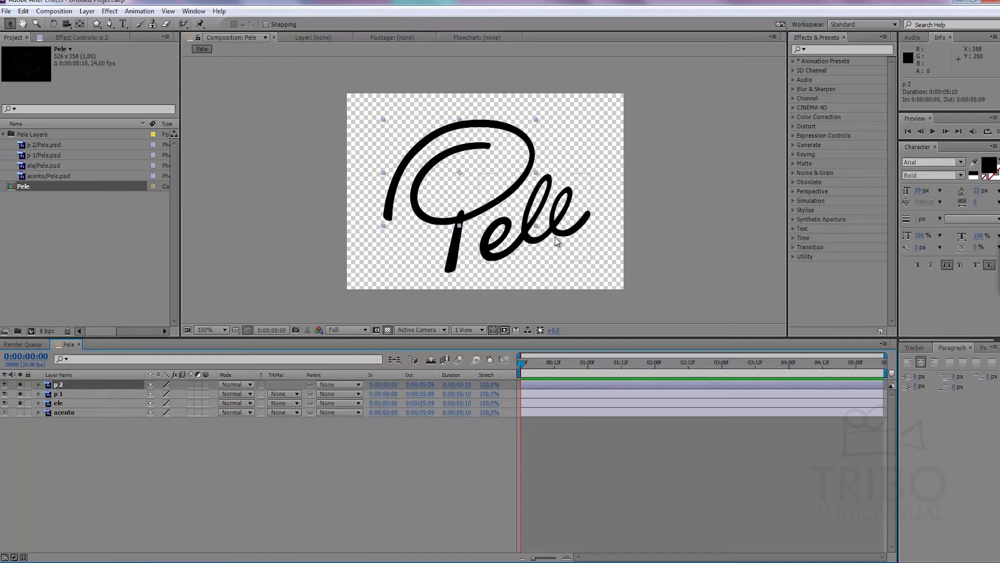
{"action": "left_click", "coordinate": [20, 412]}
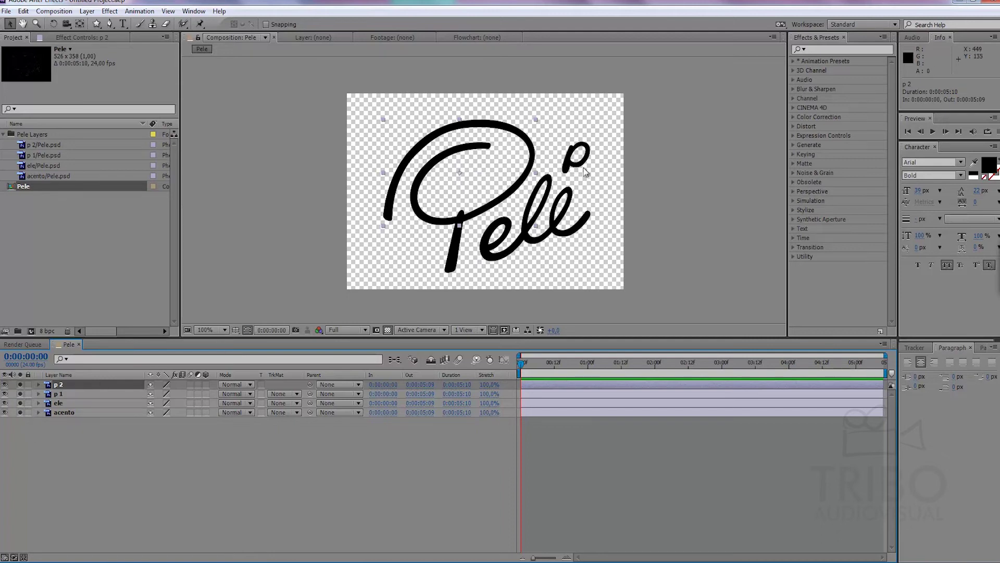
{"action": "left_click_drag", "start_coordinate": [20, 412], "coordinate": [18, 384]}
{"action": "left_click", "coordinate": [48, 429]}
Select layers p 2, p 1, ele and acento in turn to check their order, and clear the selection
{"action": "left_click", "coordinate": [58, 385]}
{"action": "left_click", "coordinate": [60, 394]}
{"action": "left_click", "coordinate": [62, 404]}
{"action": "left_click", "coordinate": [64, 413]}
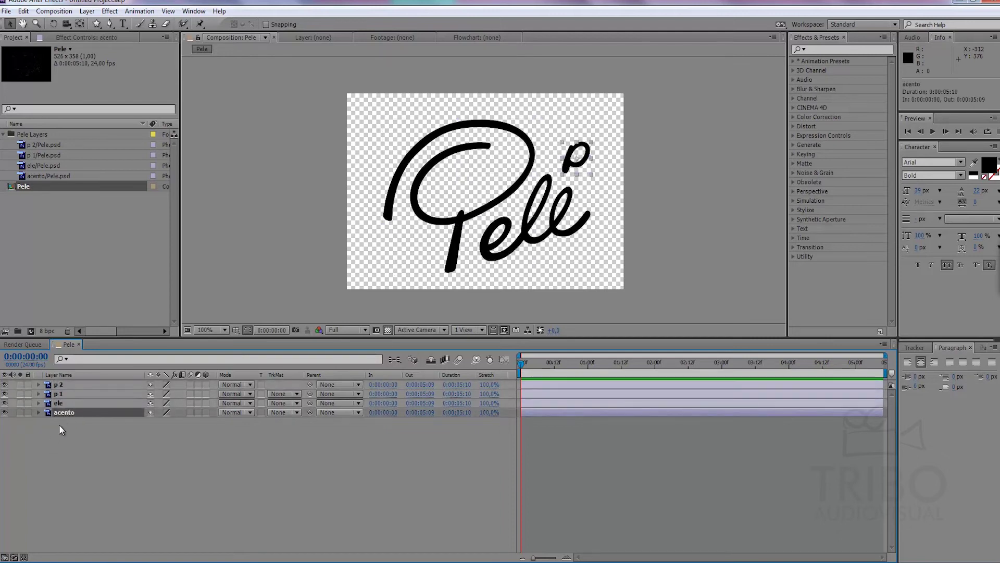
{"action": "left_click", "coordinate": [55, 437]}
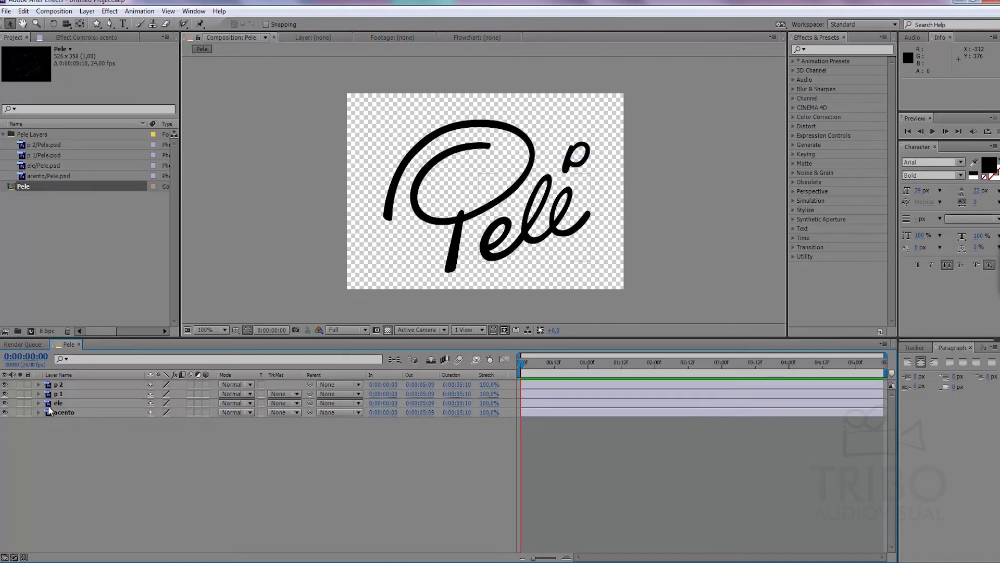
Move layer p 1 above p 2 and briefly solo it to check the P's stem
{"action": "left_click", "coordinate": [60, 385]}
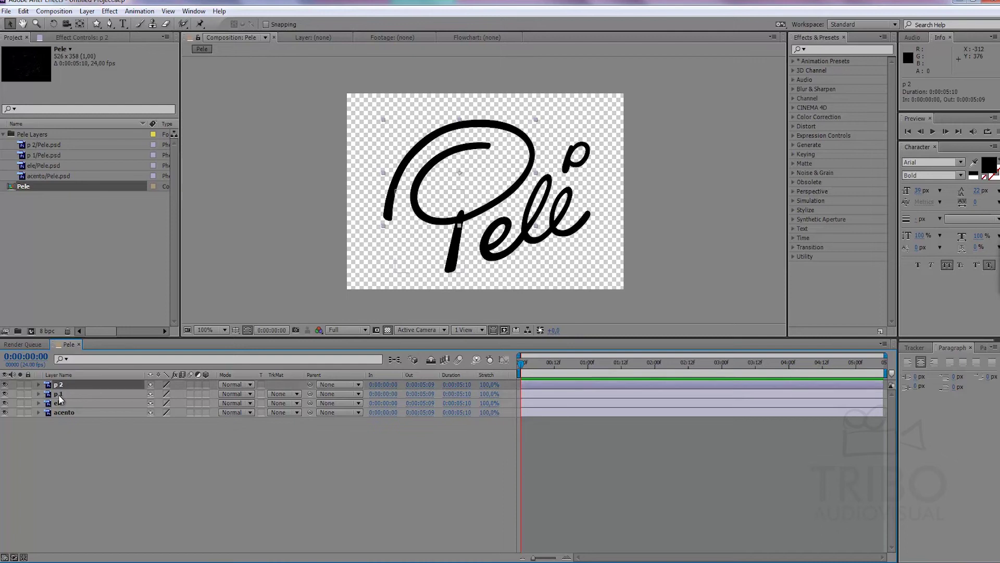
{"action": "left_click", "coordinate": [63, 396]}
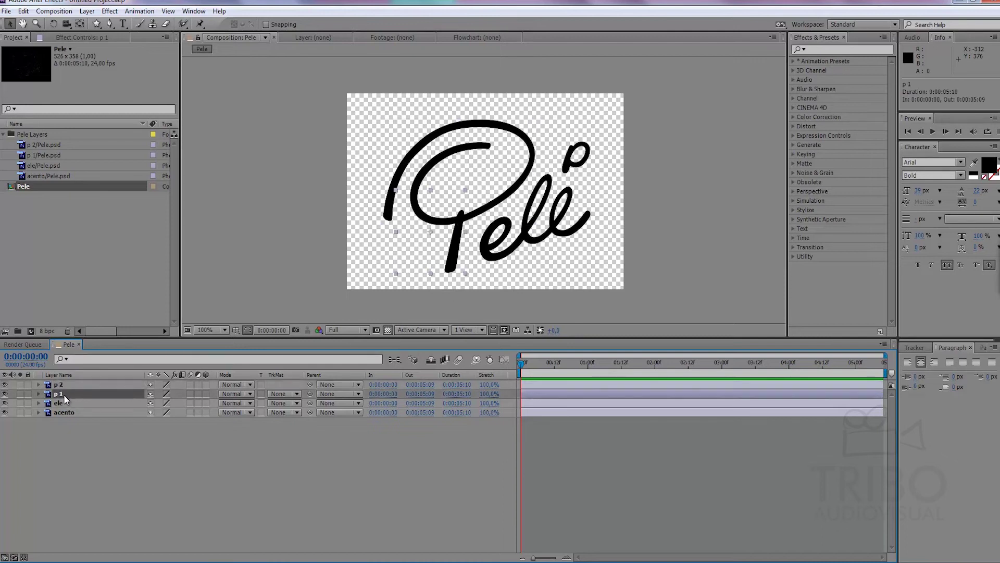
{"action": "left_click_drag", "start_coordinate": [63, 395], "coordinate": [63, 384]}
{"action": "left_click", "coordinate": [4, 385]}
{"action": "left_click", "coordinate": [5, 384]}
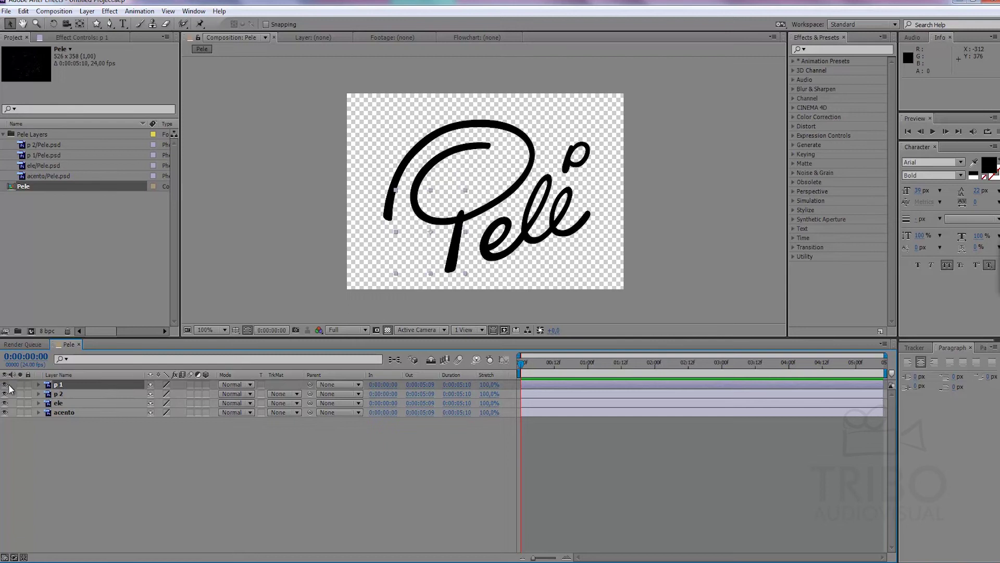
{"action": "left_click", "coordinate": [20, 384]}
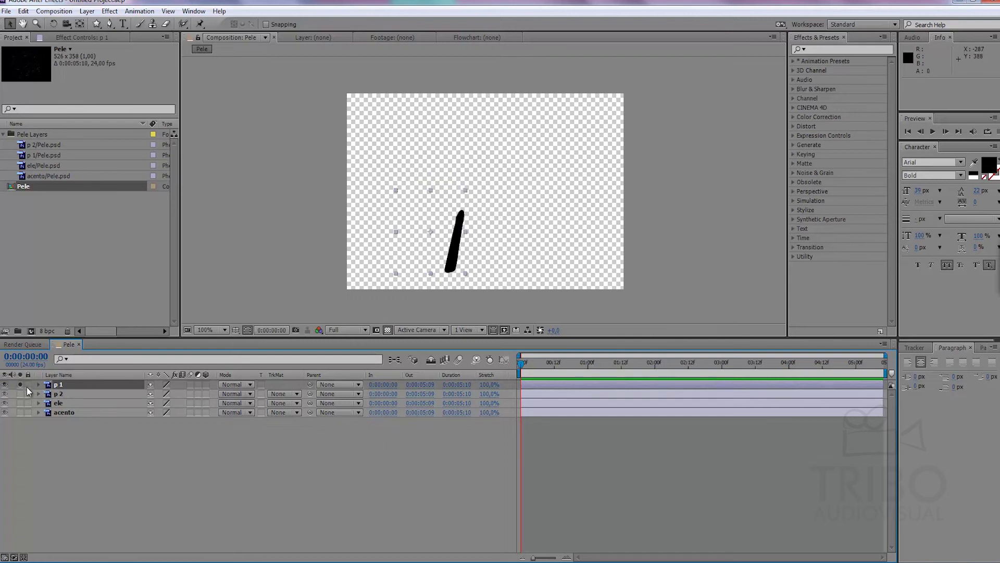
{"action": "left_click", "coordinate": [19, 384]}
Create a white solid the size of the composition and place it below all the other layers
{"action": "right_click", "coordinate": [256, 440]}
{"action": "mouse_move", "coordinate": [323, 325]}
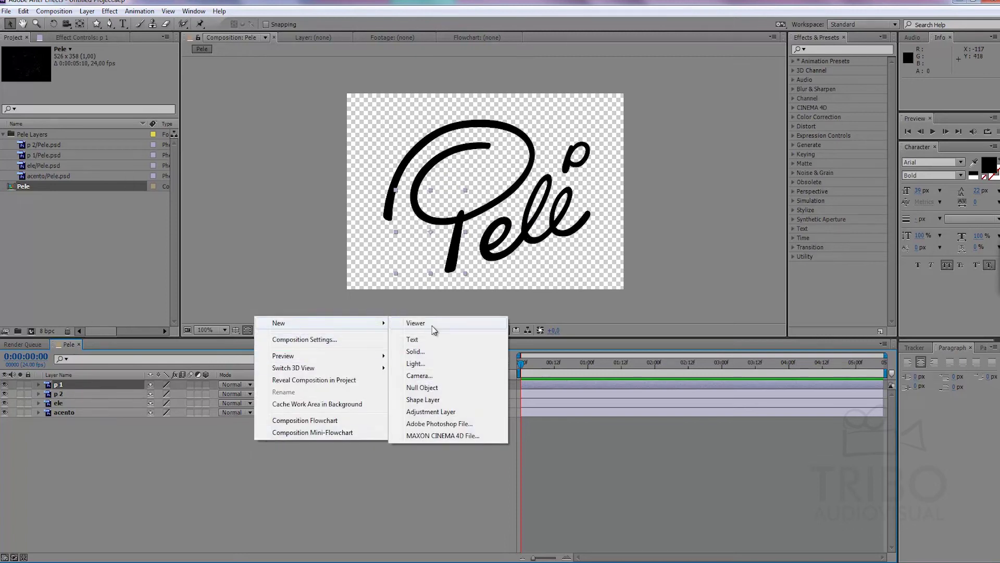
{"action": "left_click", "coordinate": [416, 352]}
{"action": "left_click", "coordinate": [512, 366]}
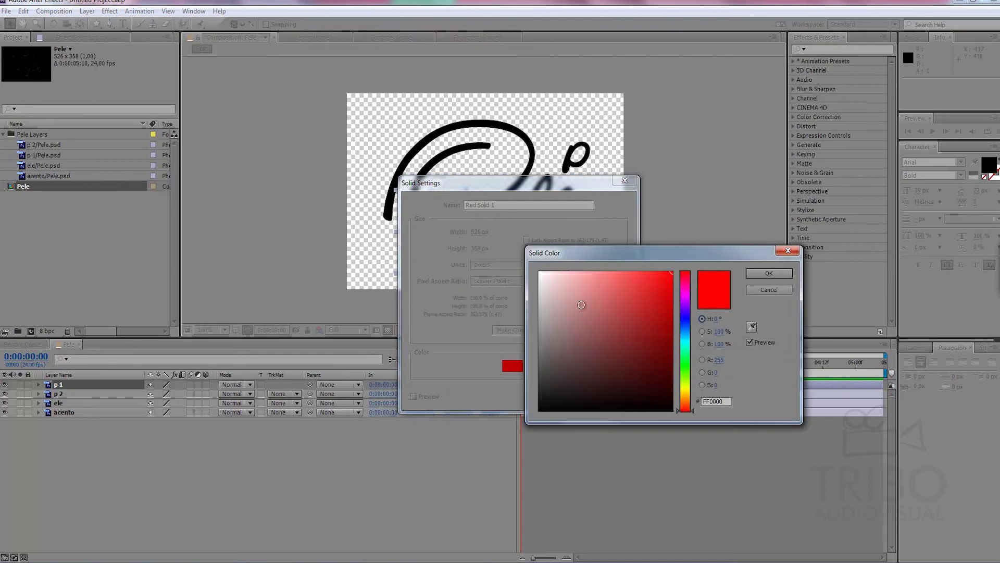
{"action": "left_click", "coordinate": [769, 273]}
{"action": "left_click", "coordinate": [572, 395]}
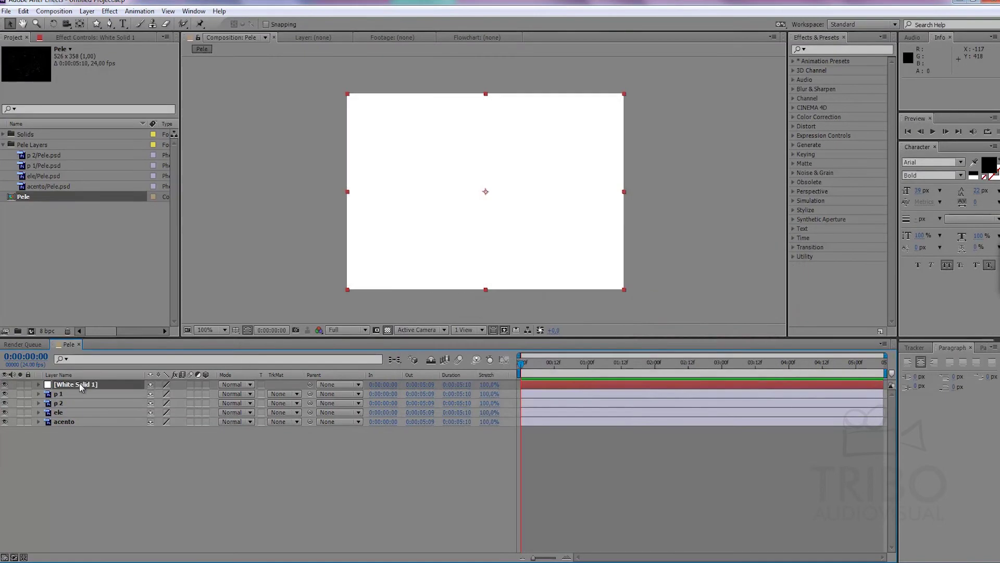
{"action": "left_click_drag", "start_coordinate": [80, 384], "coordinate": [65, 459]}
Draw a straight two-point mask path on layer p 1 along the P's stem, from its foot up, with the Pen tool
{"action": "left_click", "coordinate": [64, 384]}
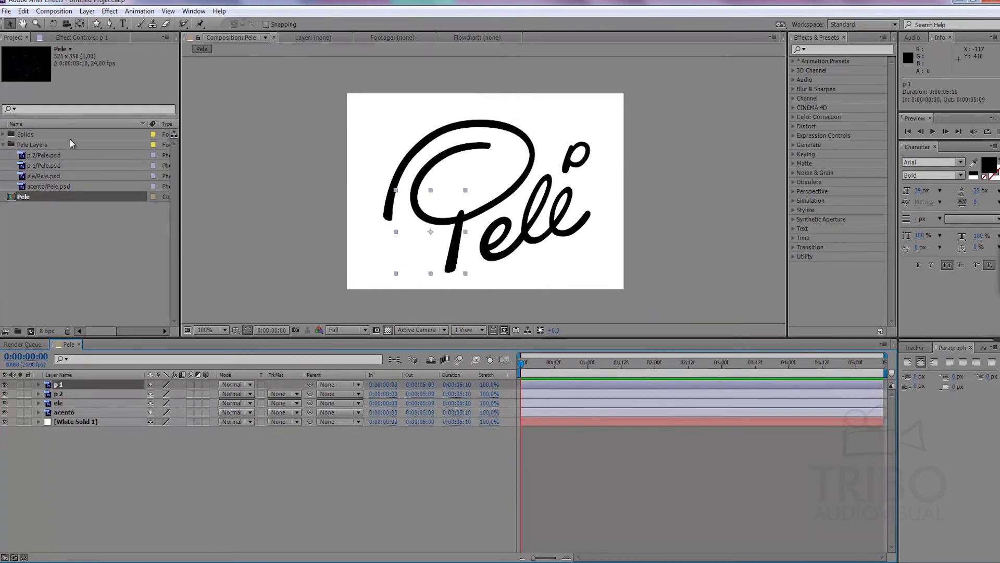
{"action": "left_click", "coordinate": [108, 24]}
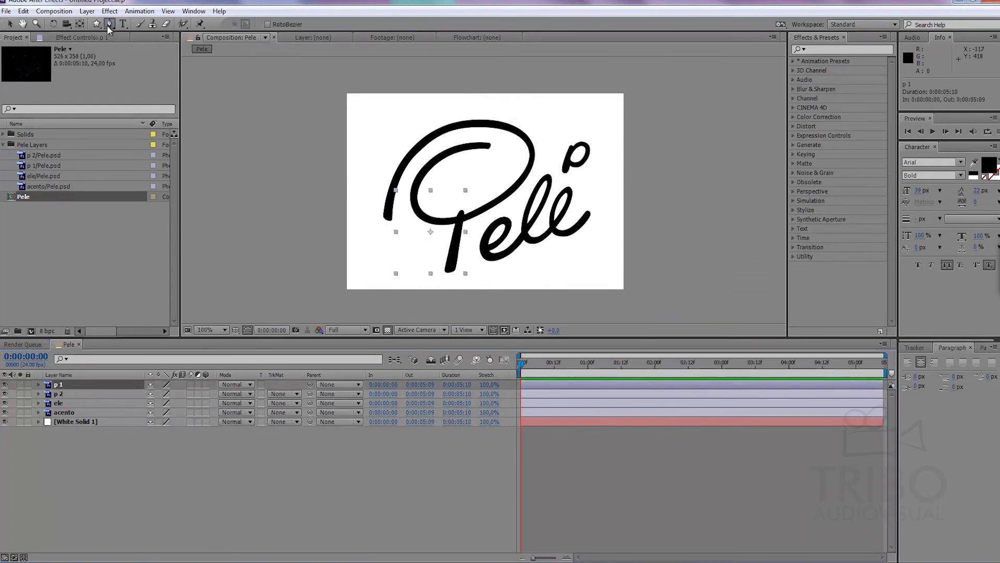
{"action": "left_click", "coordinate": [447, 276]}
{"action": "left_click", "coordinate": [461, 205]}
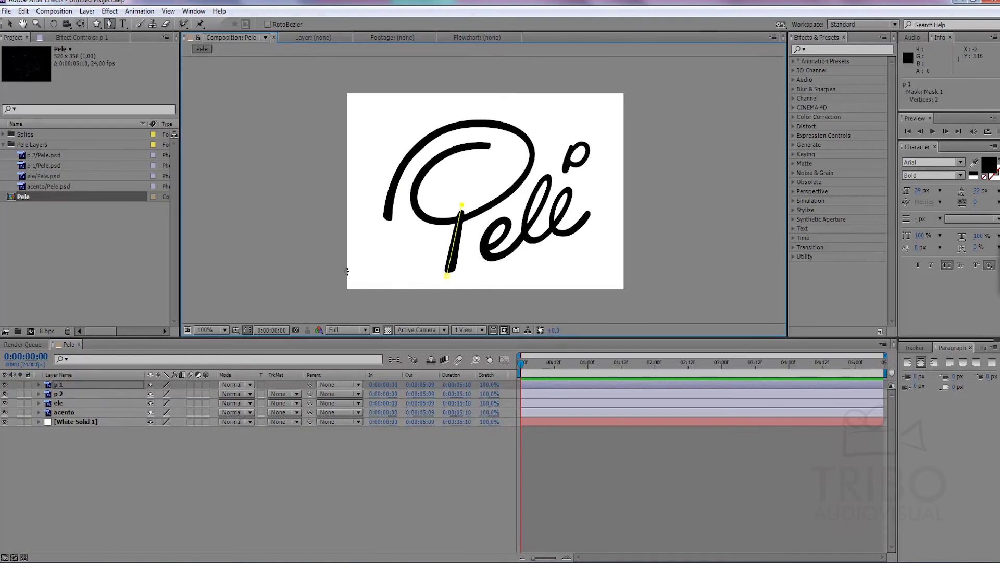
Trace the P's large loop on layer p 2 with a six-vertex open mask path, from the outer end to the inner end
{"action": "left_click", "coordinate": [78, 395]}
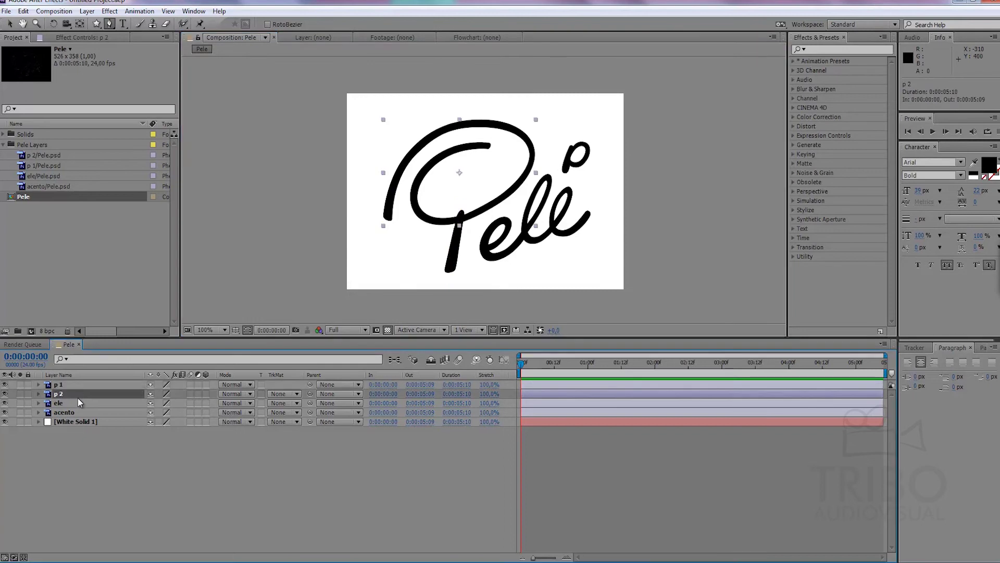
{"action": "left_click", "coordinate": [387, 219]}
{"action": "left_click_drag", "start_coordinate": [443, 130], "coordinate": [499, 123]}
{"action": "left_click_drag", "start_coordinate": [532, 158], "coordinate": [519, 188]}
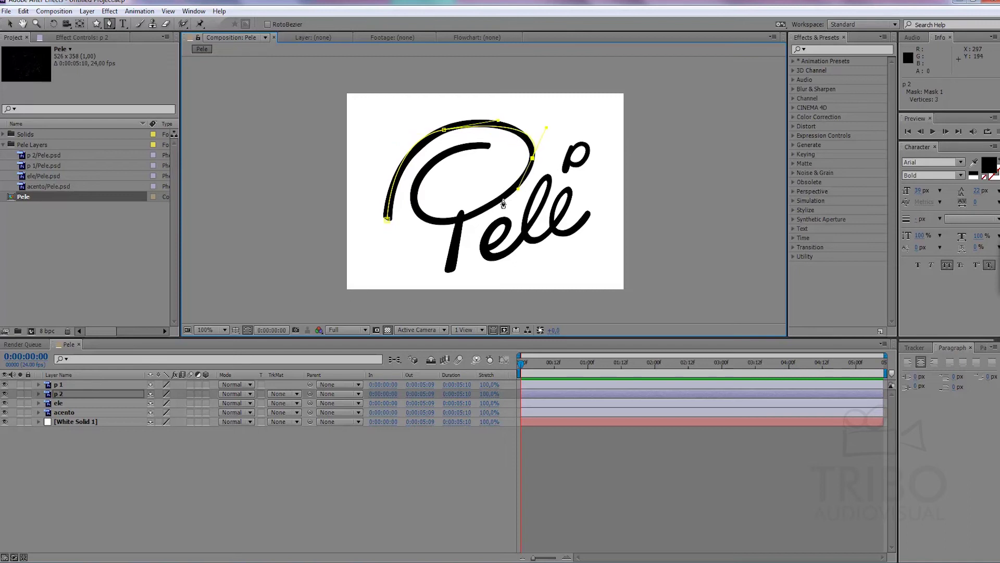
{"action": "left_click_drag", "start_coordinate": [459, 221], "coordinate": [424, 163]}
{"action": "left_click_drag", "start_coordinate": [487, 148], "coordinate": [498, 152]}
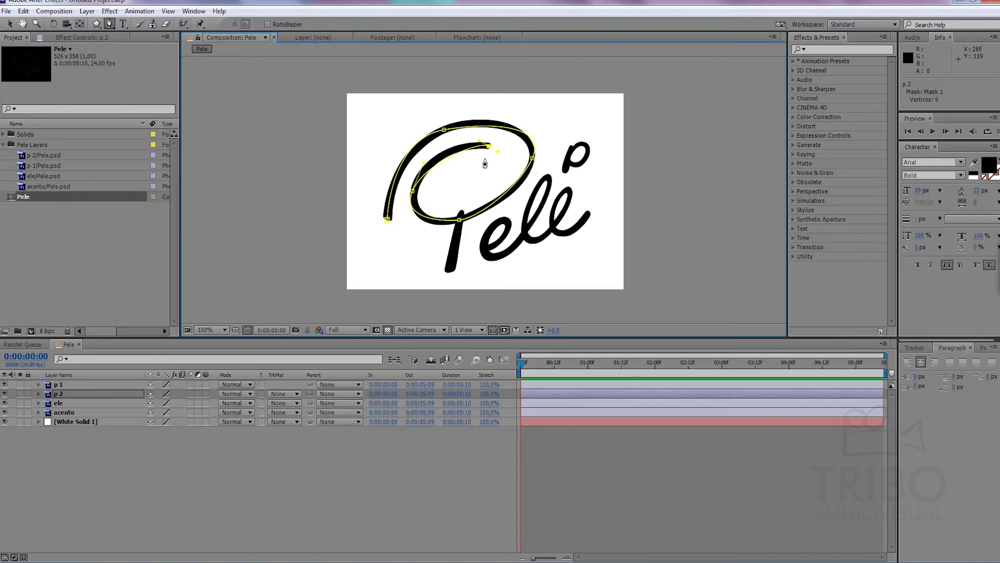
Adjust the vertices and curve handles of the p 2 mask so the path follows the centre of the P's loop
{"action": "left_click", "coordinate": [445, 129]}
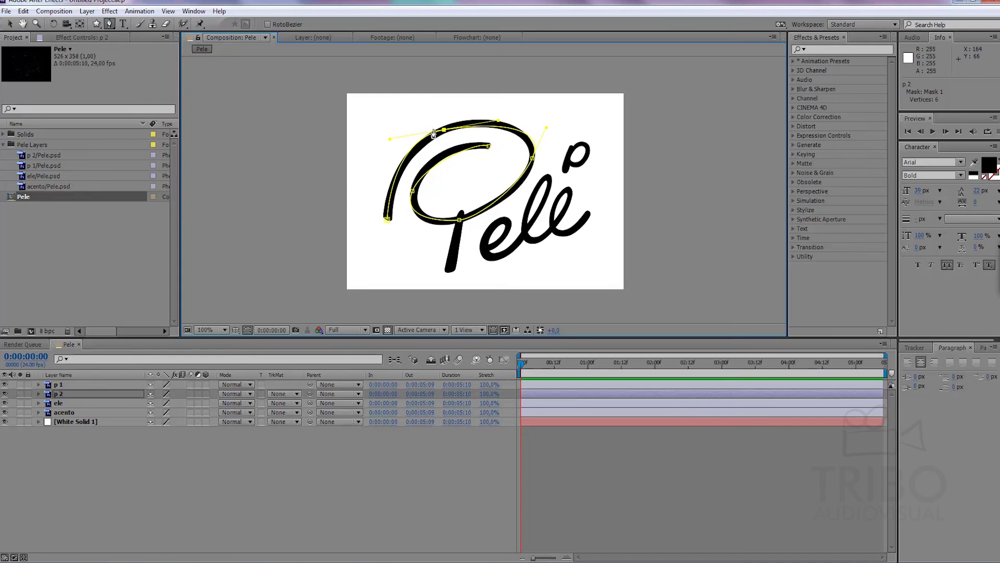
{"action": "left_click_drag", "start_coordinate": [390, 141], "coordinate": [384, 153]}
{"action": "left_click_drag", "start_coordinate": [547, 127], "coordinate": [532, 131]}
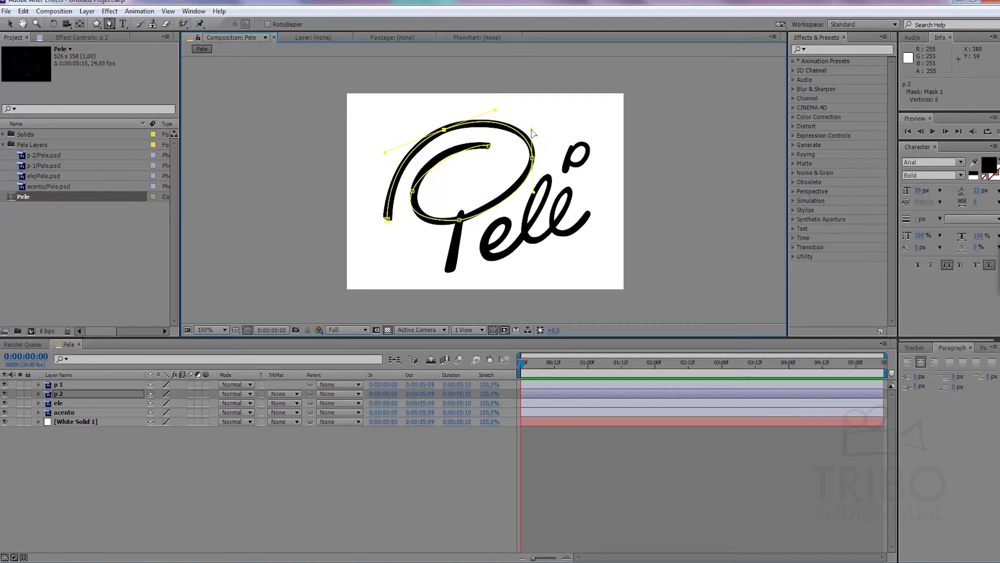
{"action": "left_click", "coordinate": [534, 192]}
{"action": "key", "text": "ctrl+z"}
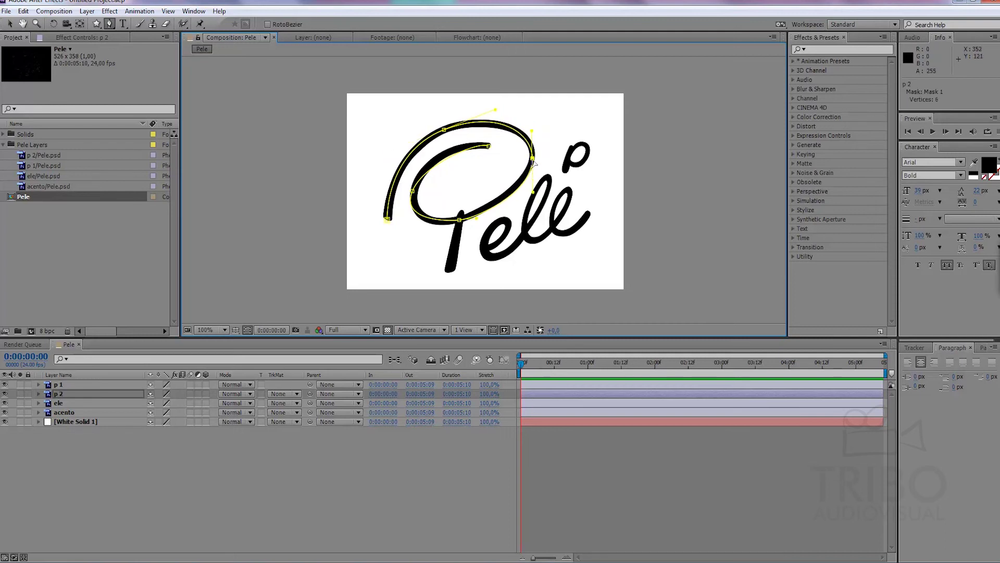
{"action": "left_click_drag", "start_coordinate": [533, 192], "coordinate": [531, 182]}
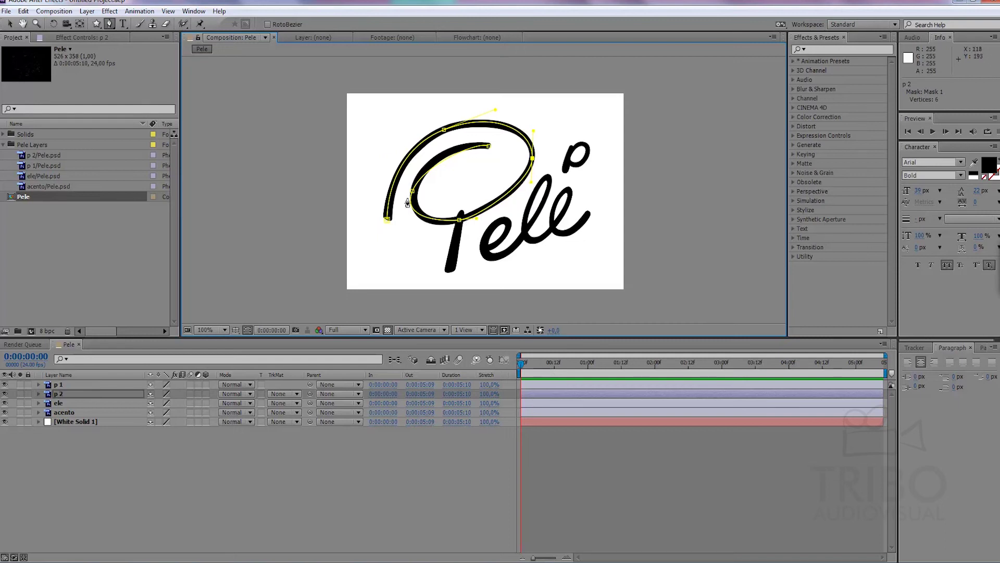
{"action": "left_click_drag", "start_coordinate": [413, 192], "coordinate": [426, 162]}
{"action": "mouse_move", "coordinate": [443, 223]}
{"action": "left_mouse_down"}
{"action": "mouse_move", "coordinate": [428, 231]}
{"action": "mouse_move", "coordinate": [437, 229]}
{"action": "left_mouse_up"}
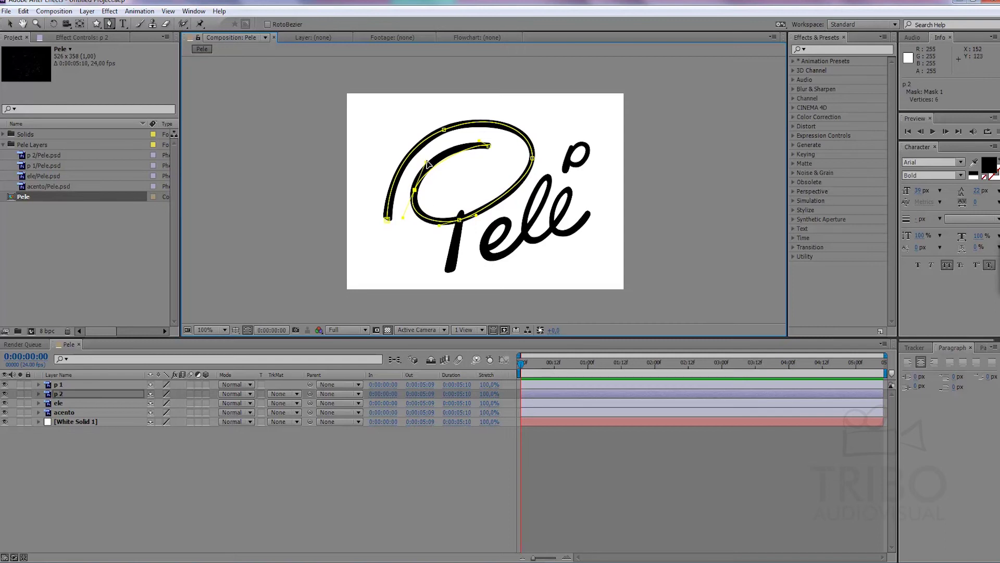
{"action": "left_click_drag", "start_coordinate": [428, 162], "coordinate": [424, 152]}
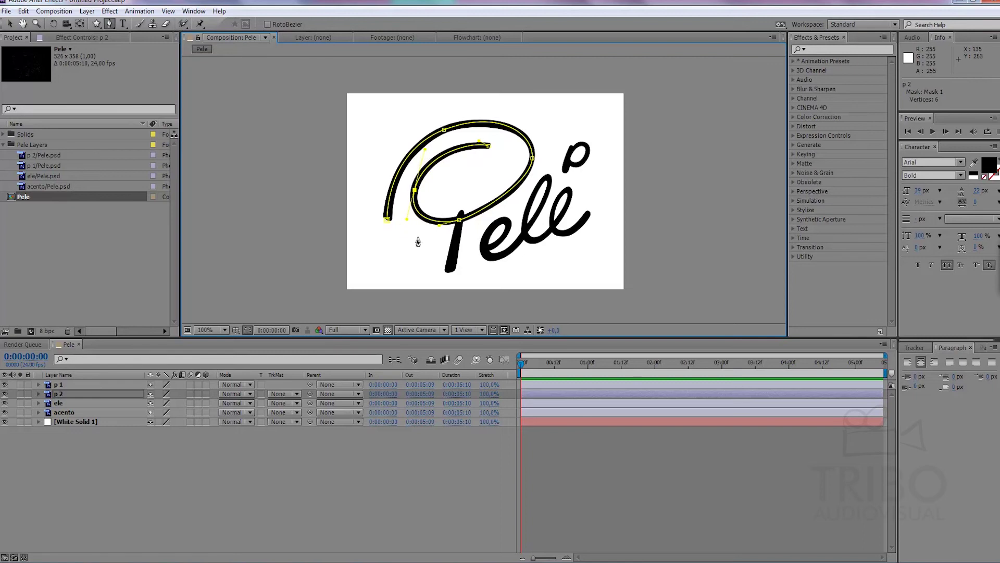
Trace the letters on layer ele with one open eleven-vertex mask path, from the first e to the end of the last e
{"action": "left_click", "coordinate": [64, 401]}
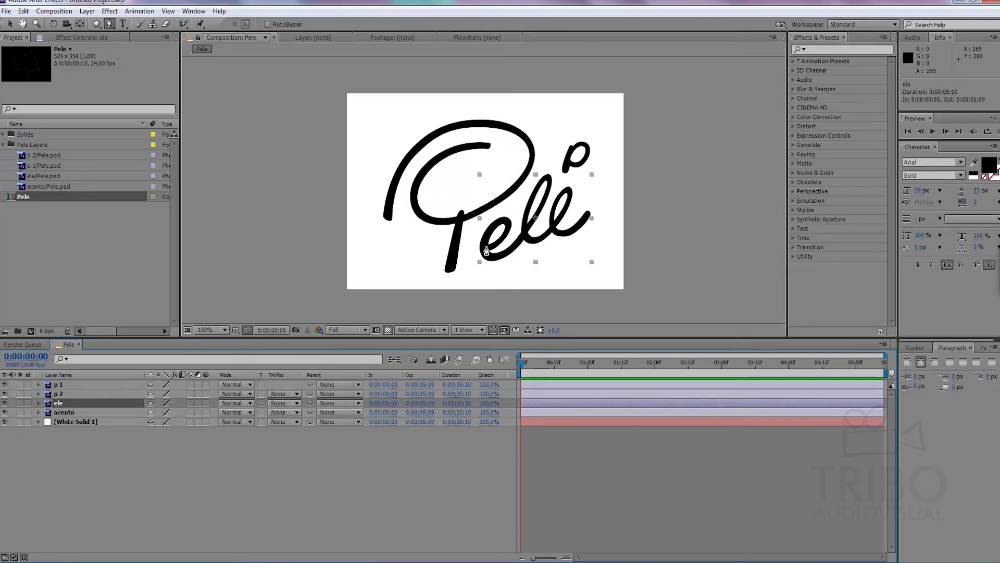
{"action": "left_click_drag", "start_coordinate": [488, 247], "coordinate": [541, 217]}
{"action": "left_click", "coordinate": [506, 225]}
{"action": "mouse_move", "coordinate": [550, 183]}
{"action": "left_mouse_down"}
{"action": "mouse_move", "coordinate": [551, 194]}
{"action": "mouse_move", "coordinate": [525, 203]}
{"action": "mouse_move", "coordinate": [526, 231]}
{"action": "left_mouse_up"}
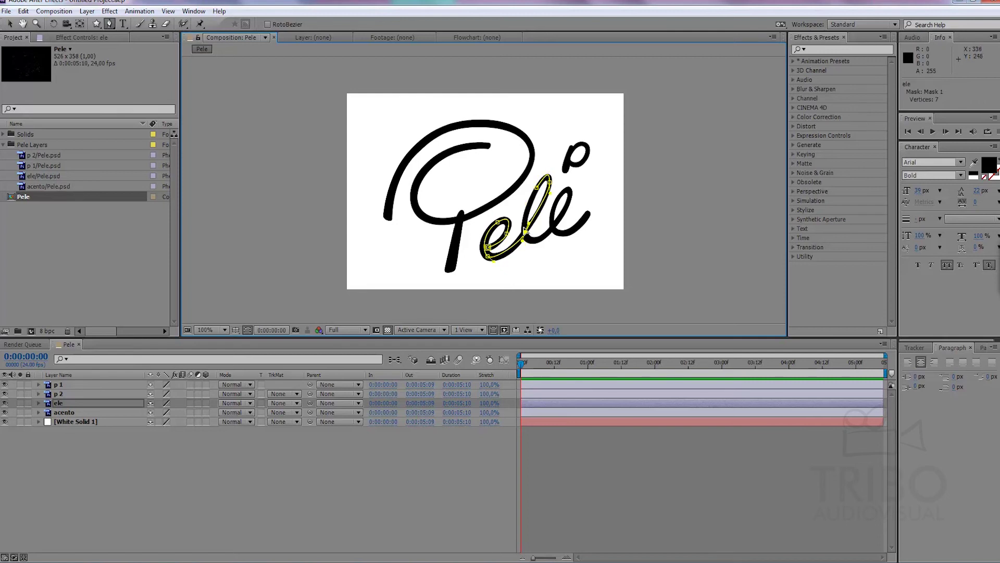
{"action": "left_click", "coordinate": [524, 219]}
{"action": "key", "text": "ctrl+z"}
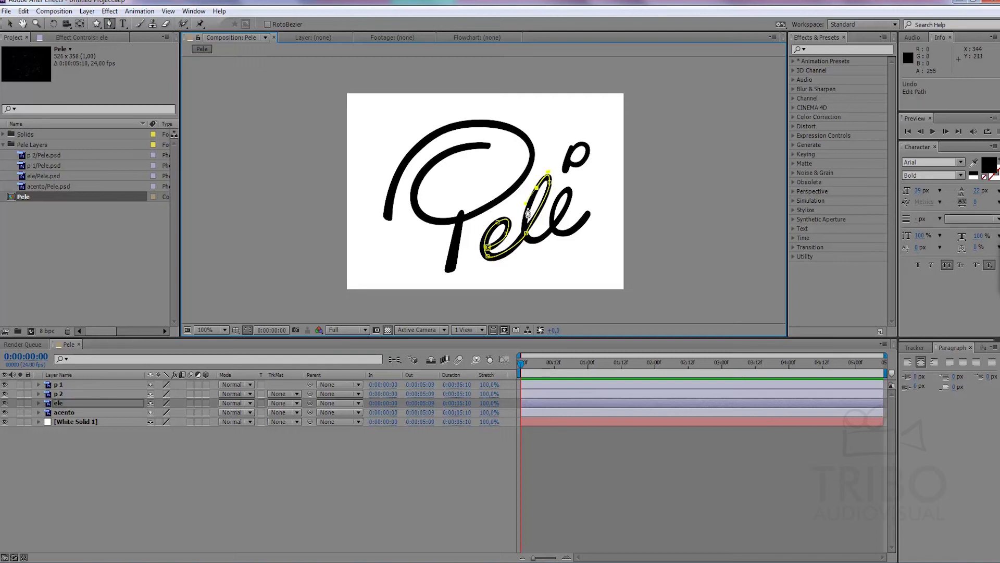
{"action": "left_click_drag", "start_coordinate": [532, 242], "coordinate": [545, 241]}
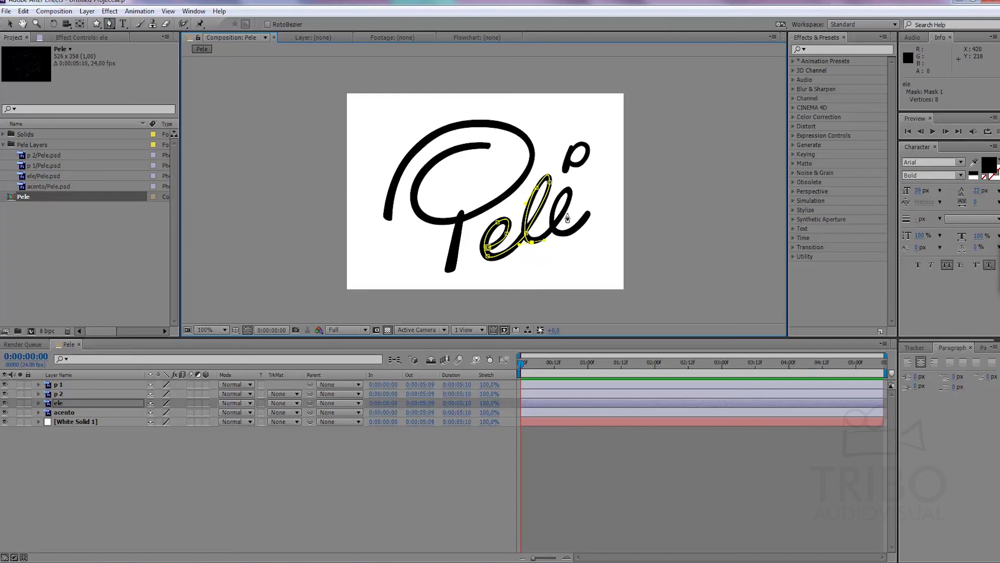
{"action": "left_click_drag", "start_coordinate": [571, 198], "coordinate": [550, 230]}
{"action": "left_click", "coordinate": [574, 233]}
{"action": "left_click_drag", "start_coordinate": [588, 215], "coordinate": [612, 179]}
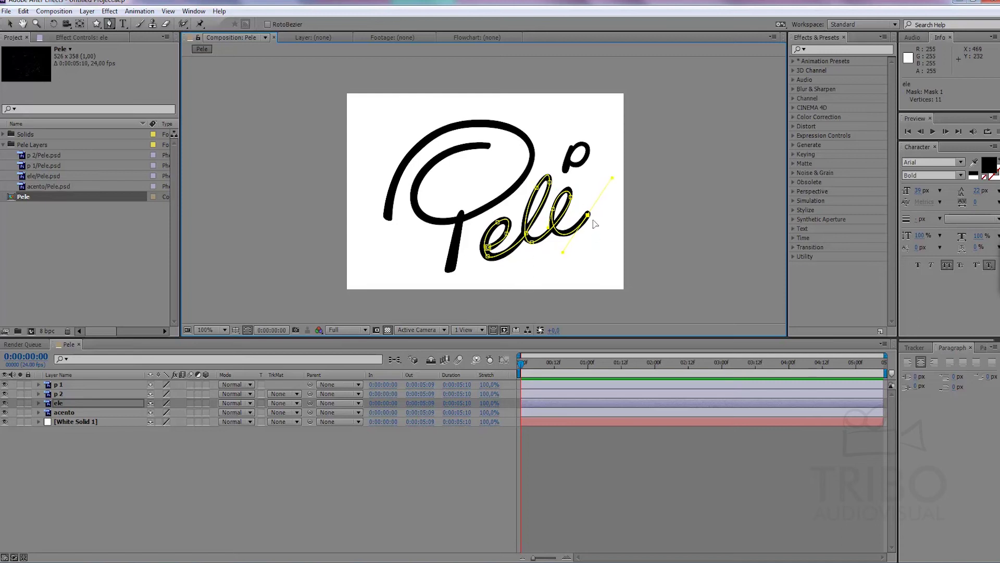
Refine the ele mask's vertices and curve handles at the stroke's end, the l and the first e
{"action": "left_click_drag", "start_coordinate": [588, 214], "coordinate": [592, 212]}
{"action": "left_click_drag", "start_coordinate": [567, 252], "coordinate": [533, 243]}
{"action": "left_click_drag", "start_coordinate": [526, 204], "coordinate": [519, 209]}
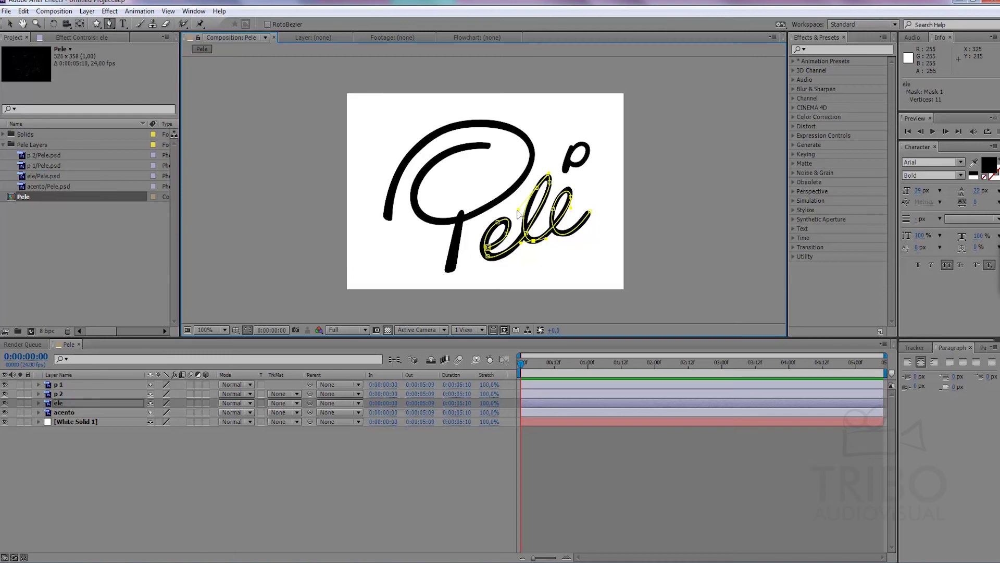
{"action": "left_click", "coordinate": [572, 195]}
{"action": "left_click", "coordinate": [490, 256]}
{"action": "mouse_move", "coordinate": [491, 260]}
{"action": "left_mouse_down"}
{"action": "mouse_move", "coordinate": [508, 266]}
{"action": "mouse_move", "coordinate": [486, 263]}
{"action": "mouse_move", "coordinate": [497, 270]}
{"action": "left_mouse_up"}
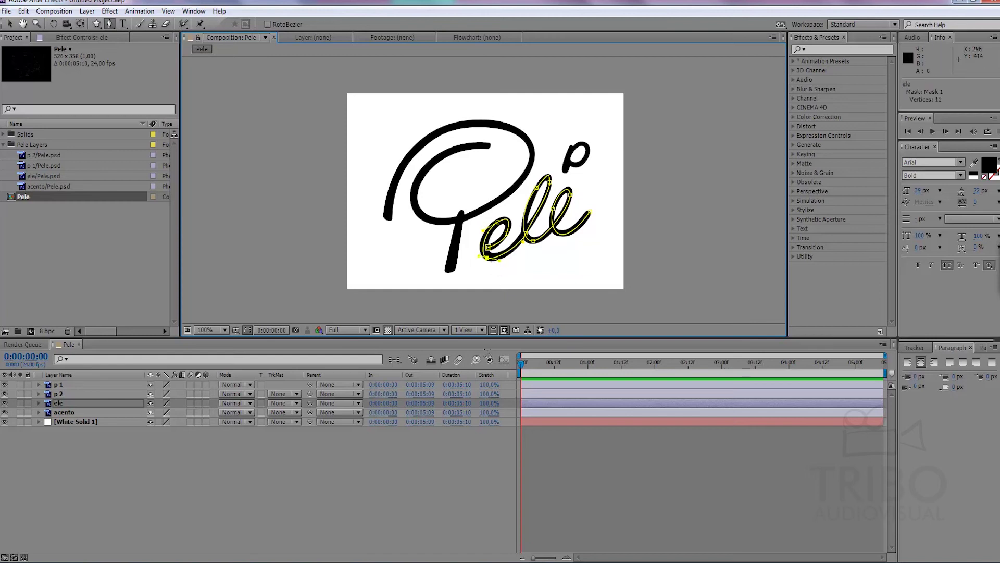
Trace the accent on layer acento with an open mask path, from its lower end around the loop
{"action": "left_click", "coordinate": [65, 413]}
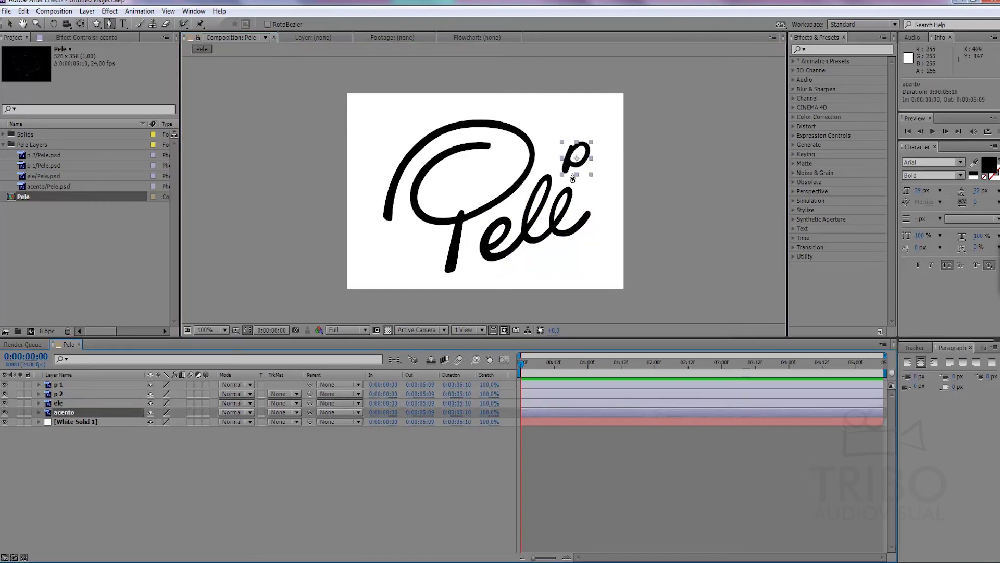
{"action": "key", "text": "period"}
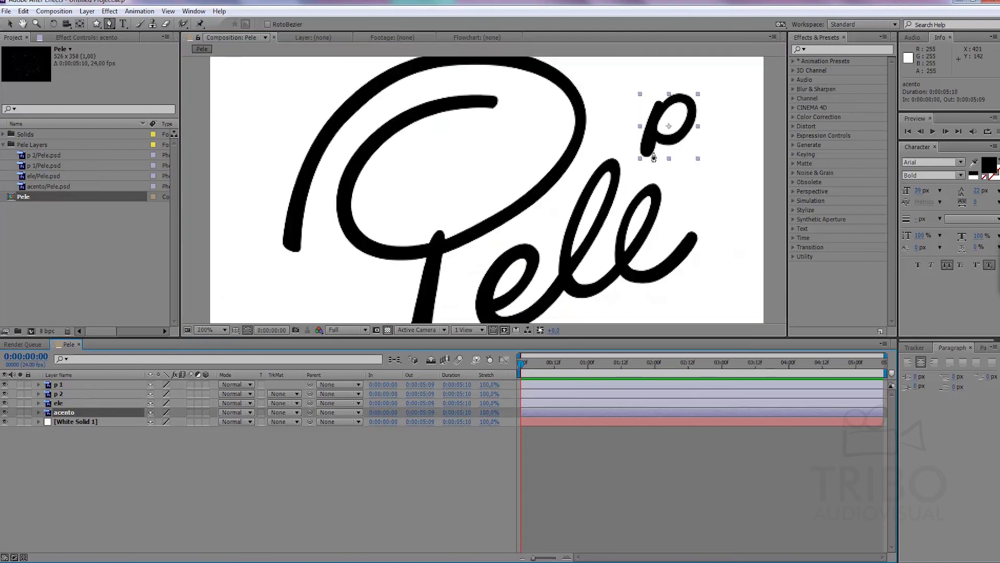
{"action": "left_click_drag", "start_coordinate": [646, 159], "coordinate": [630, 127]}
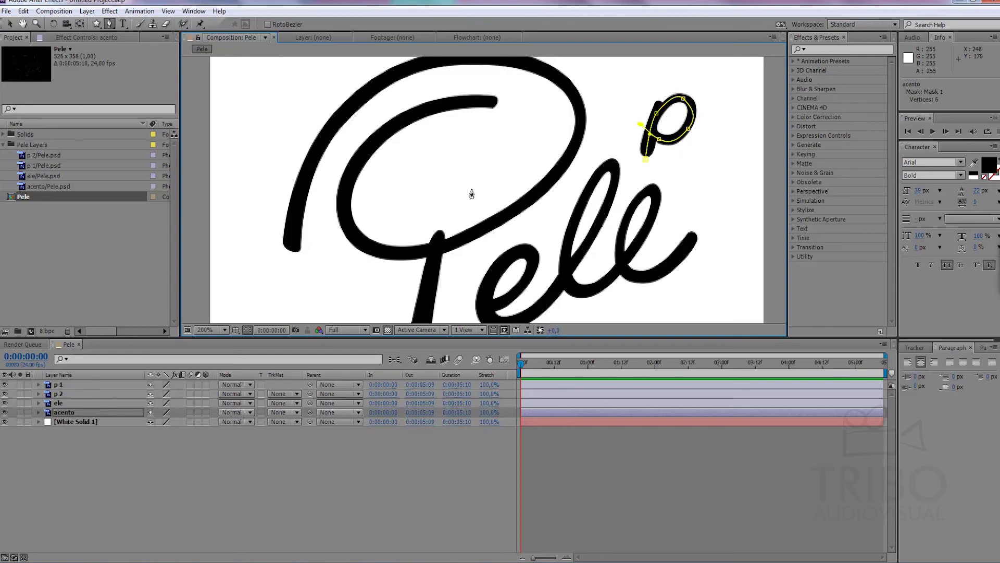
{"action": "key", "text": "comma"}
Select layers p 1, p 2, ele and acento in turn to check their mask paths
{"action": "left_click", "coordinate": [64, 384]}
{"action": "left_click", "coordinate": [64, 394]}
{"action": "left_click", "coordinate": [65, 403]}
{"action": "left_click", "coordinate": [70, 410]}
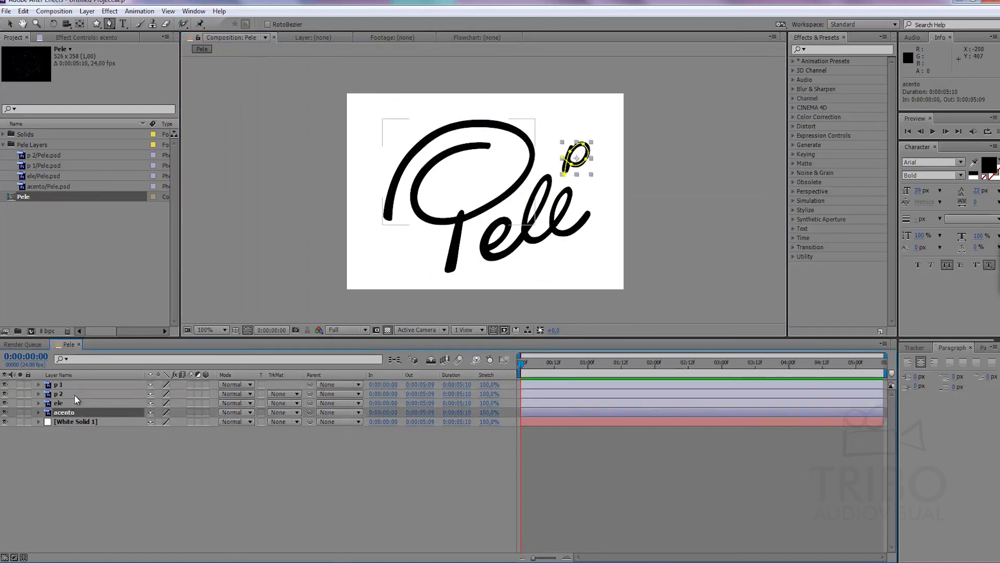
{"action": "left_click", "coordinate": [69, 403]}
{"action": "left_click", "coordinate": [74, 393]}
{"action": "left_click", "coordinate": [74, 386]}
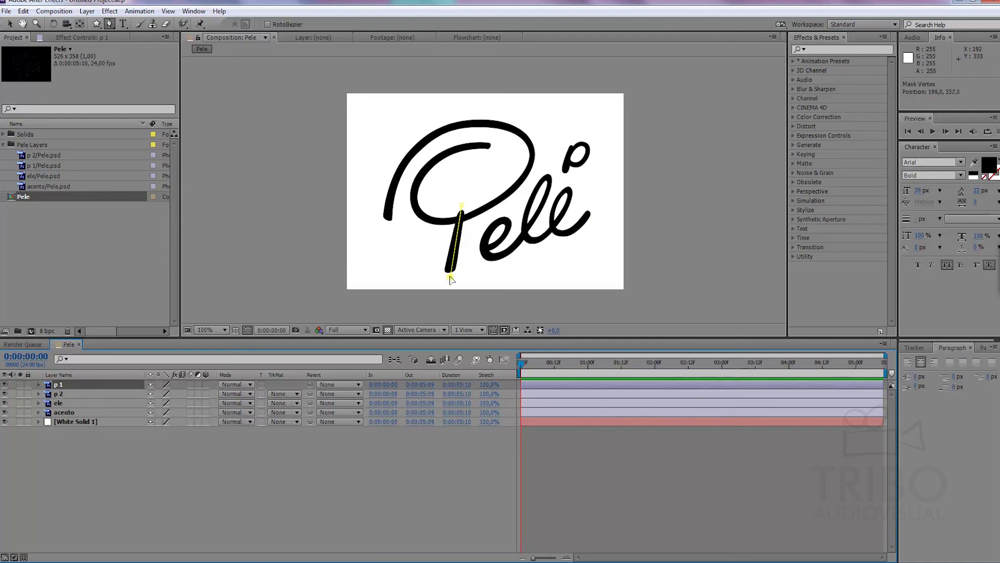
Reposition the lower vertex of the p 1 mask and briefly solo the layer to check the stem's path
{"action": "left_click", "coordinate": [447, 276]}
{"action": "left_click", "coordinate": [66, 385]}
{"action": "left_click", "coordinate": [19, 384]}
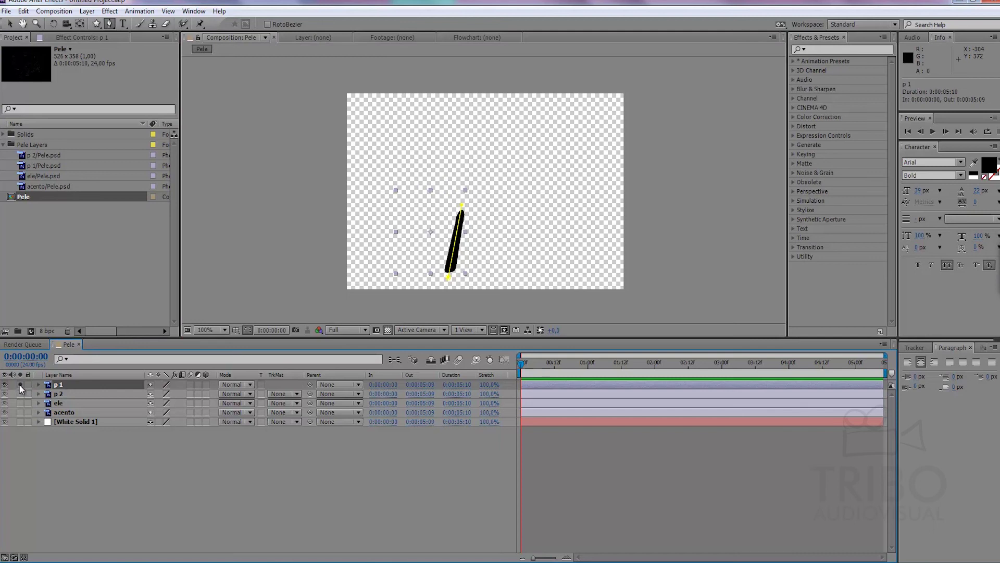
{"action": "left_click", "coordinate": [20, 384]}
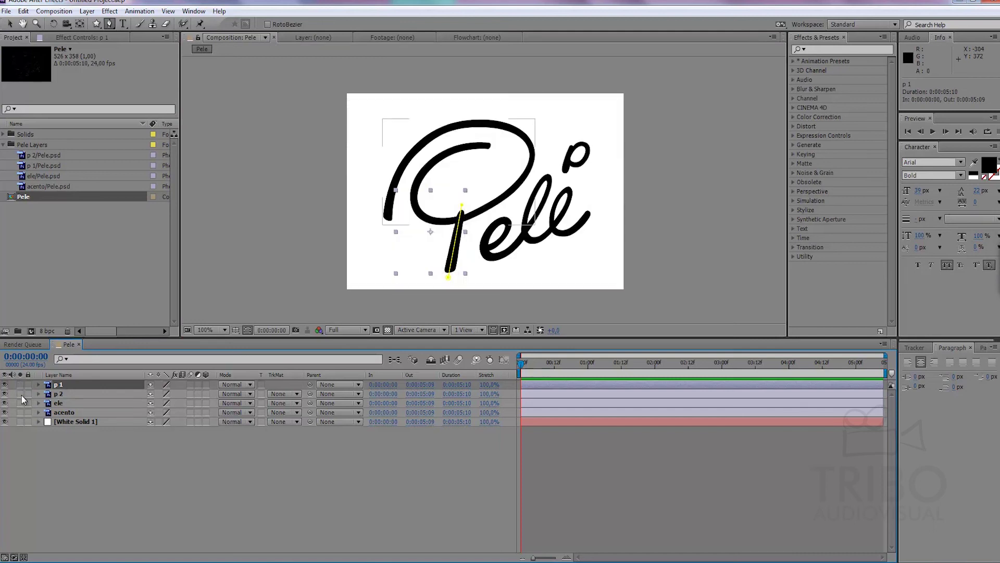
Apply the Stroke effect to layer p 1 with a brush size of 15,8 and the Reveal Original Image paint style
{"action": "left_click", "coordinate": [109, 11]}
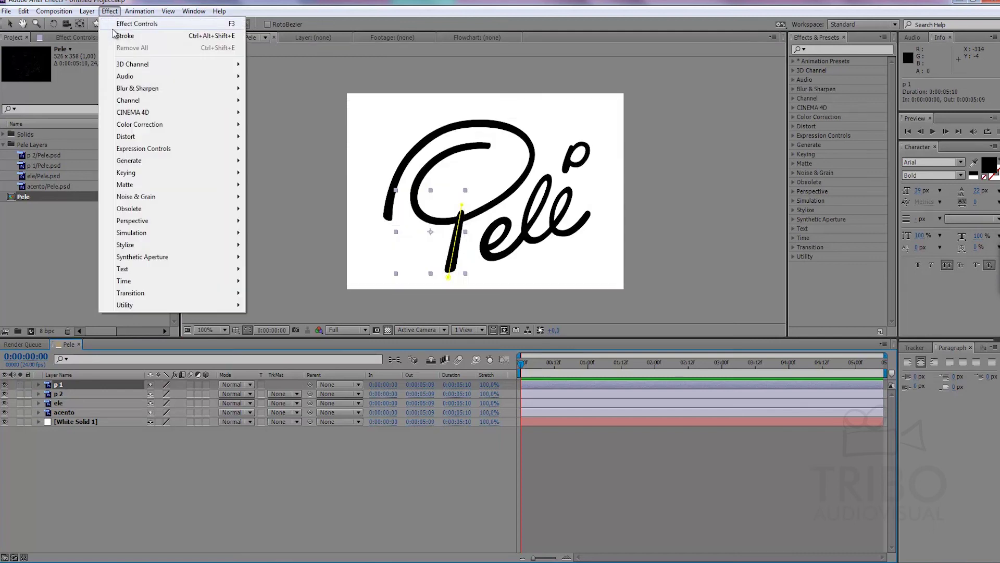
{"action": "mouse_move", "coordinate": [148, 167]}
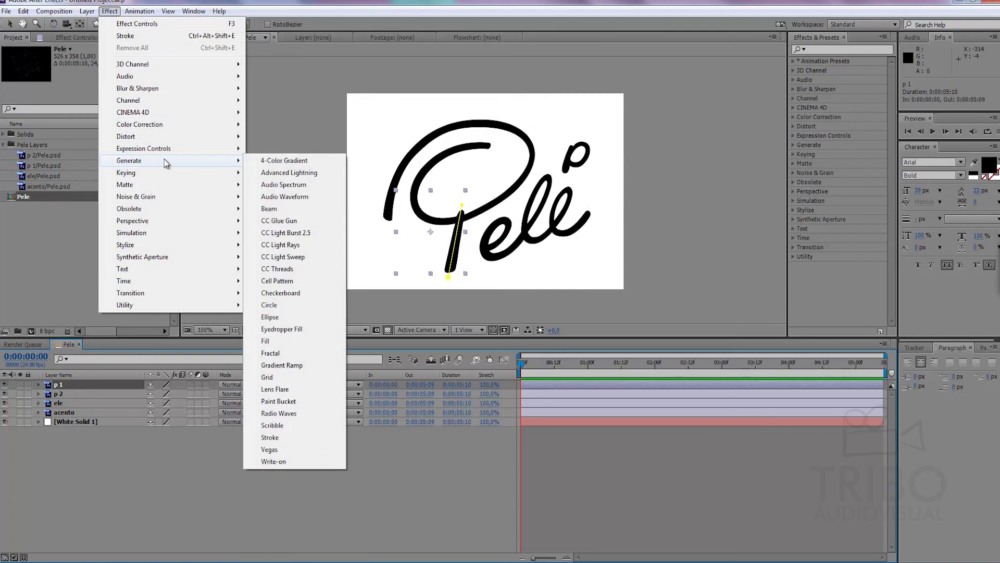
{"action": "left_click", "coordinate": [269, 438]}
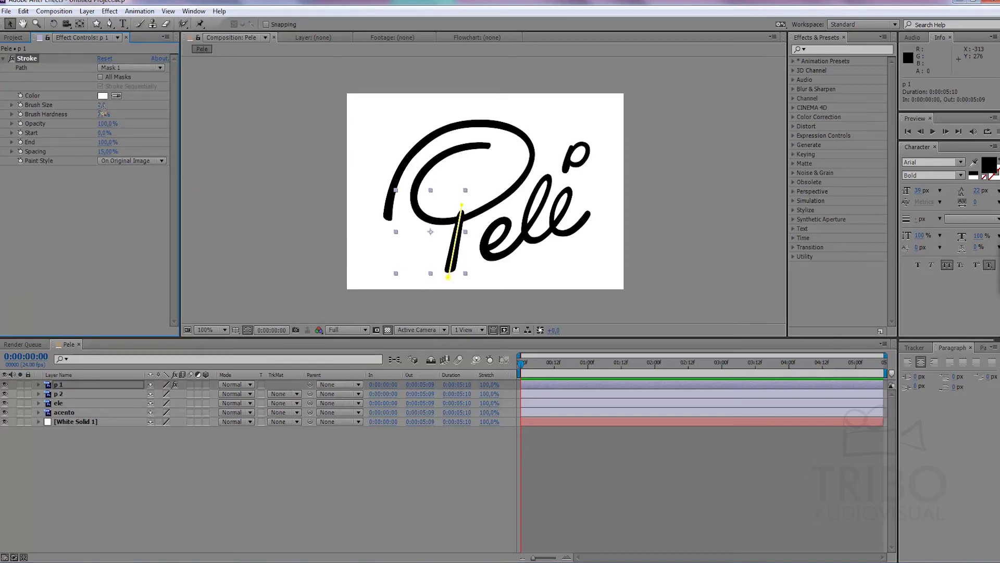
{"action": "left_click_drag", "start_coordinate": [103, 106], "coordinate": [147, 105]}
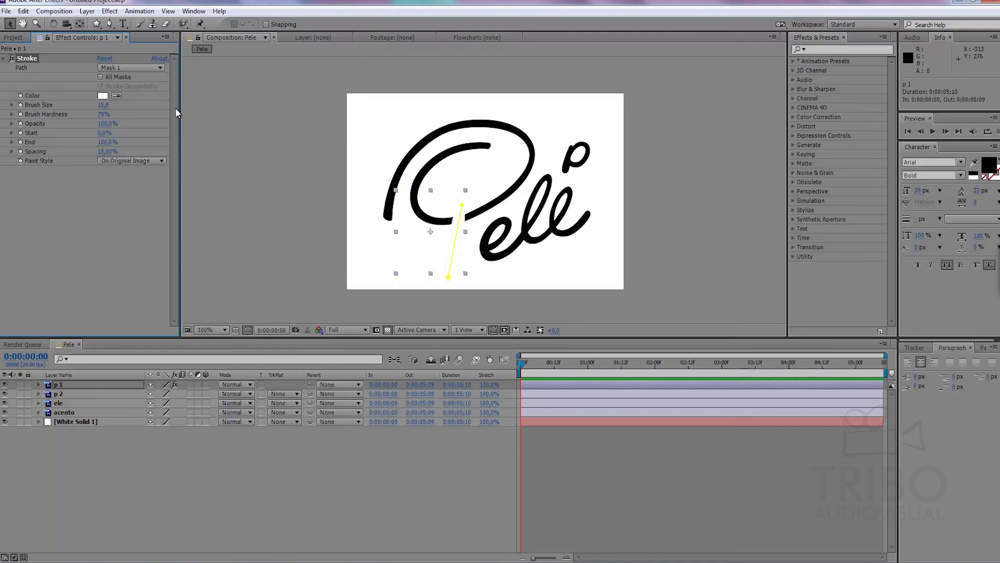
{"action": "left_click", "coordinate": [135, 160]}
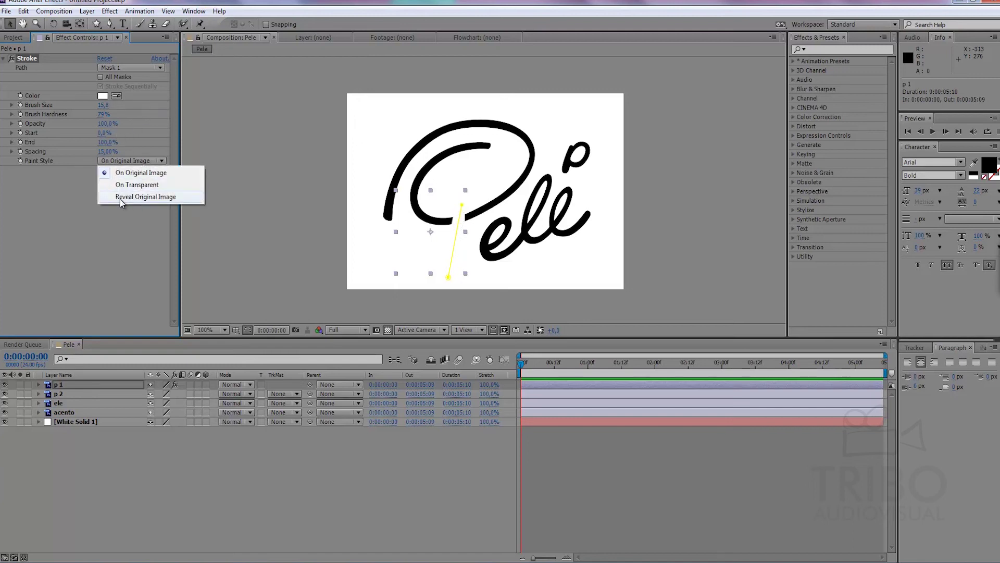
{"action": "left_click", "coordinate": [148, 197]}
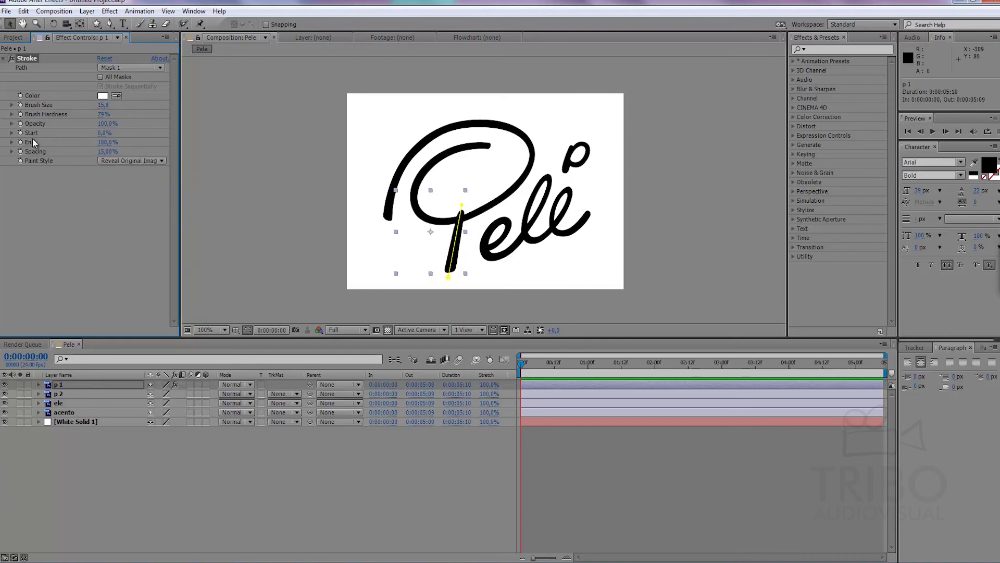
Keyframe p 1's Stroke with Start at 0% and End at 0% on the first frame, and End at 100% at 0:00:01:00
{"action": "mouse_move", "coordinate": [107, 132]}
{"action": "left_mouse_down"}
{"action": "mouse_move", "coordinate": [151, 133]}
{"action": "mouse_move", "coordinate": [83, 142]}
{"action": "left_mouse_up"}
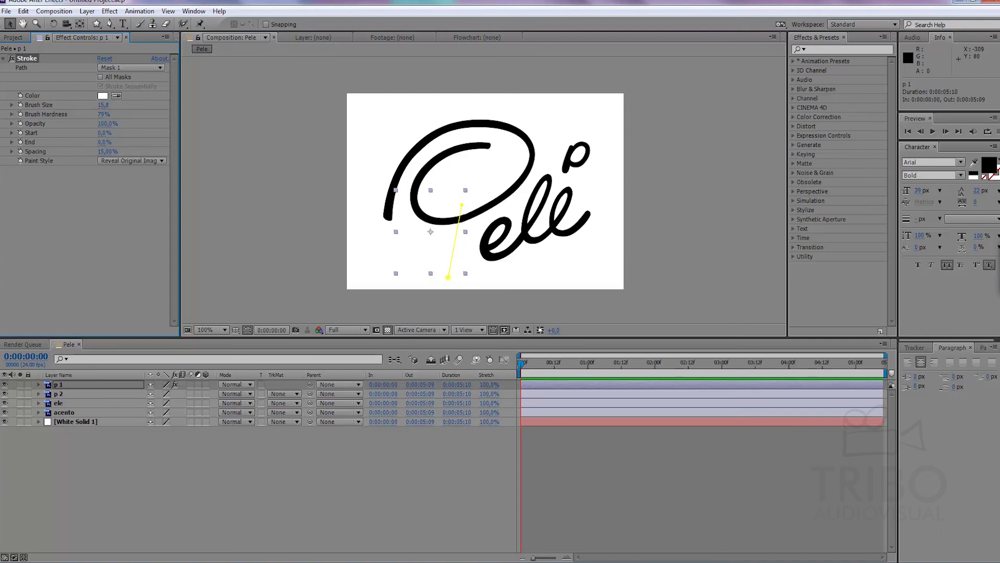
{"action": "left_click", "coordinate": [21, 141]}
{"action": "left_click", "coordinate": [20, 132]}
{"action": "key", "text": "u"}
{"action": "left_click_drag", "start_coordinate": [529, 362], "coordinate": [588, 362]}
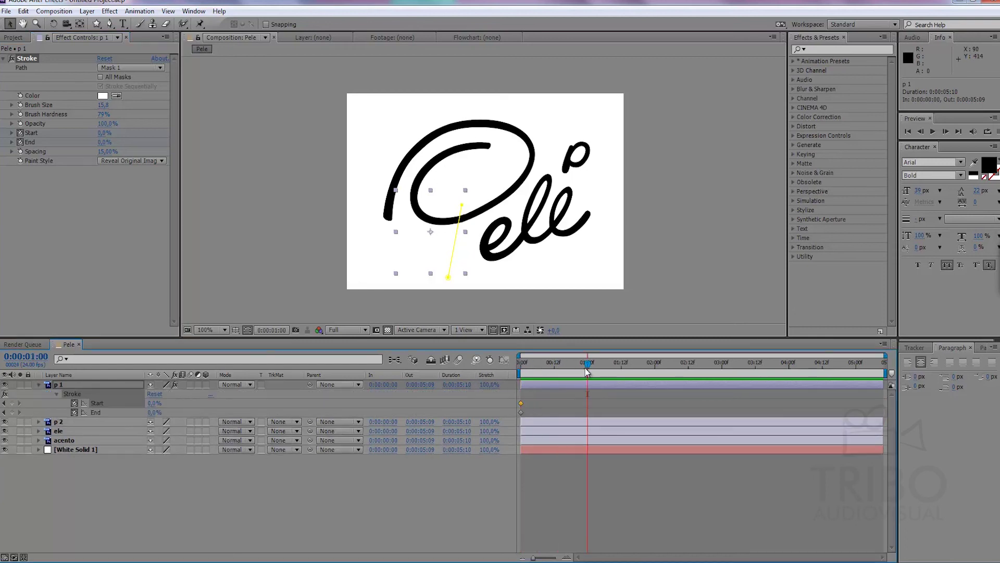
{"action": "left_click_drag", "start_coordinate": [102, 143], "coordinate": [170, 135]}
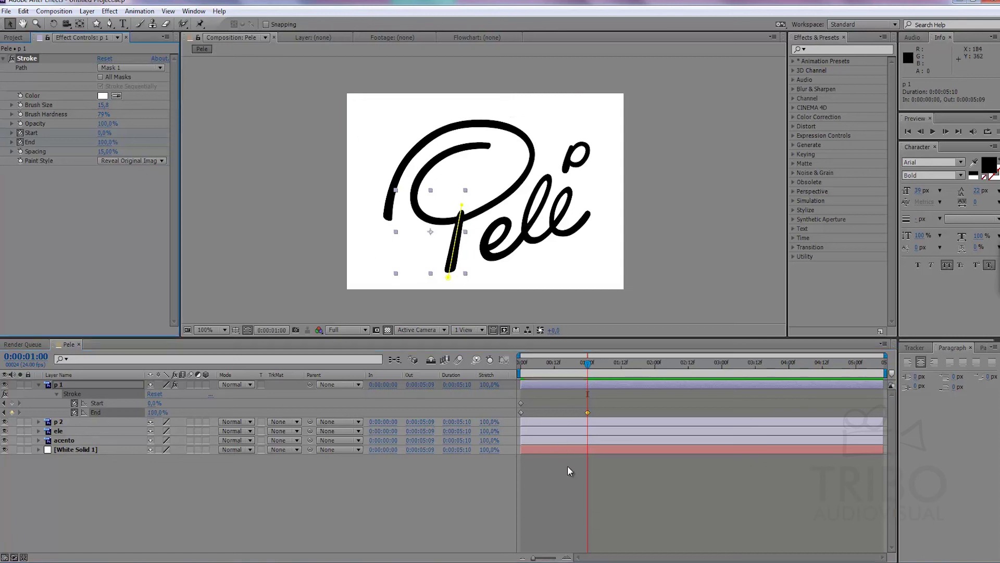
Move p 1's final Stroke End keyframe to 0:00:00:12, previewing the stem's reveal
{"action": "key", "text": "space"}
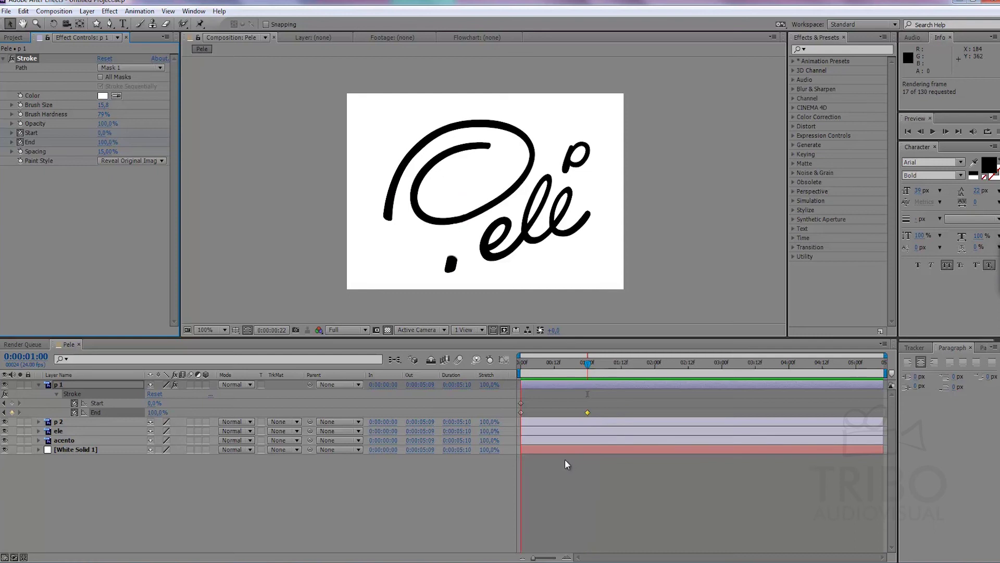
{"action": "left_click_drag", "start_coordinate": [588, 412], "coordinate": [543, 421]}
{"action": "left_click", "coordinate": [558, 475]}
{"action": "key", "text": "space"}
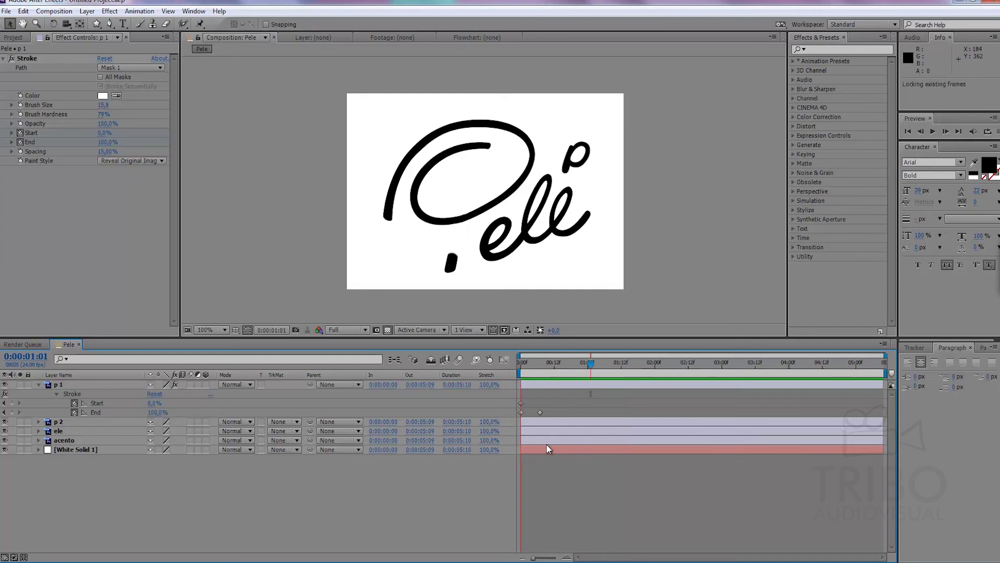
{"action": "mouse_move", "coordinate": [540, 413]}
{"action": "left_mouse_down"}
{"action": "mouse_move", "coordinate": [562, 413]}
{"action": "mouse_move", "coordinate": [552, 416]}
{"action": "left_mouse_up"}
{"action": "left_click", "coordinate": [554, 474]}
{"action": "key", "text": "space"}
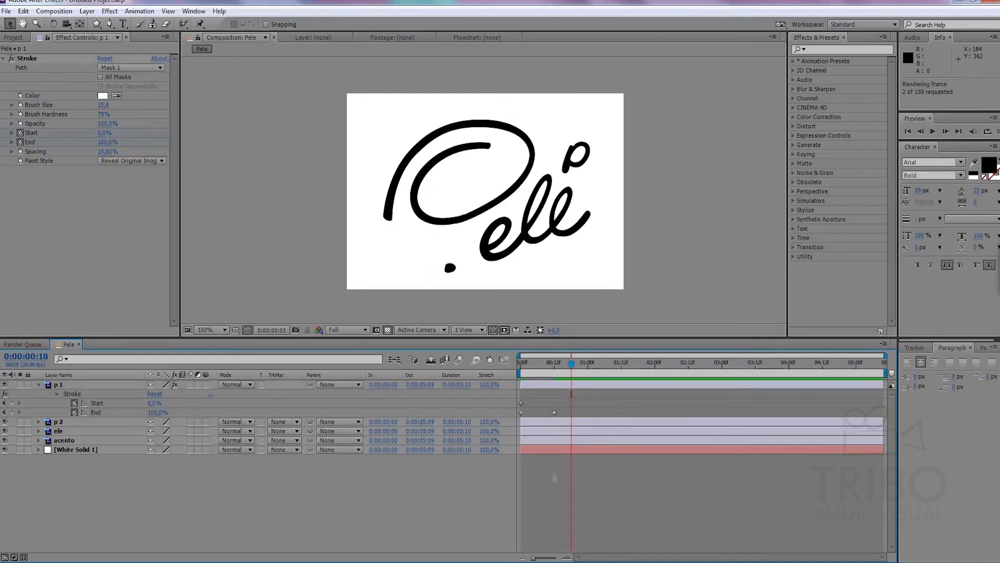
Trim the start of layer p 2 to 0:00:00:12, where p 1's reveal ends
{"action": "left_click", "coordinate": [564, 361]}
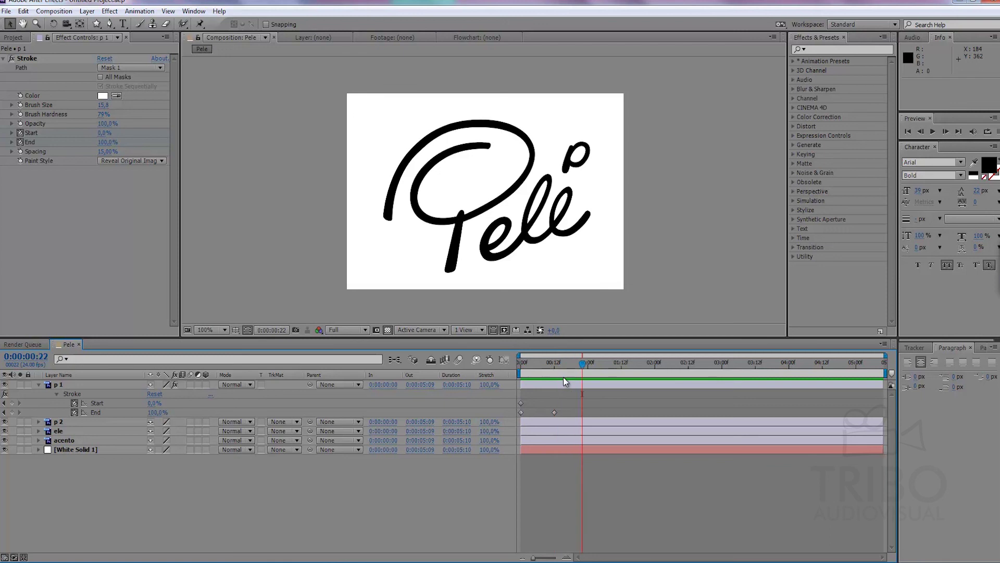
{"action": "key", "text": "k"}
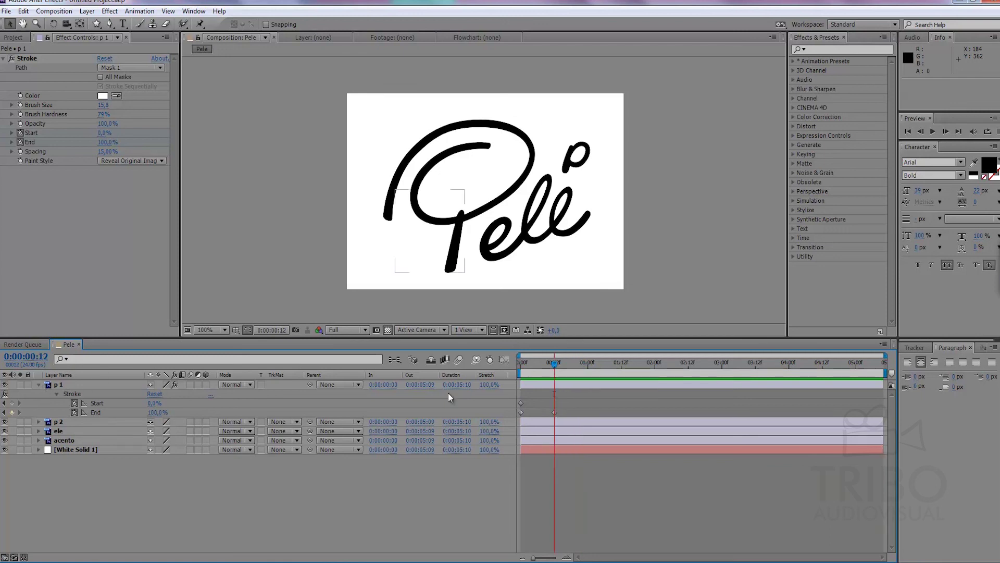
{"action": "left_click", "coordinate": [557, 423]}
{"action": "left_click_drag", "start_coordinate": [522, 422], "coordinate": [547, 427]}
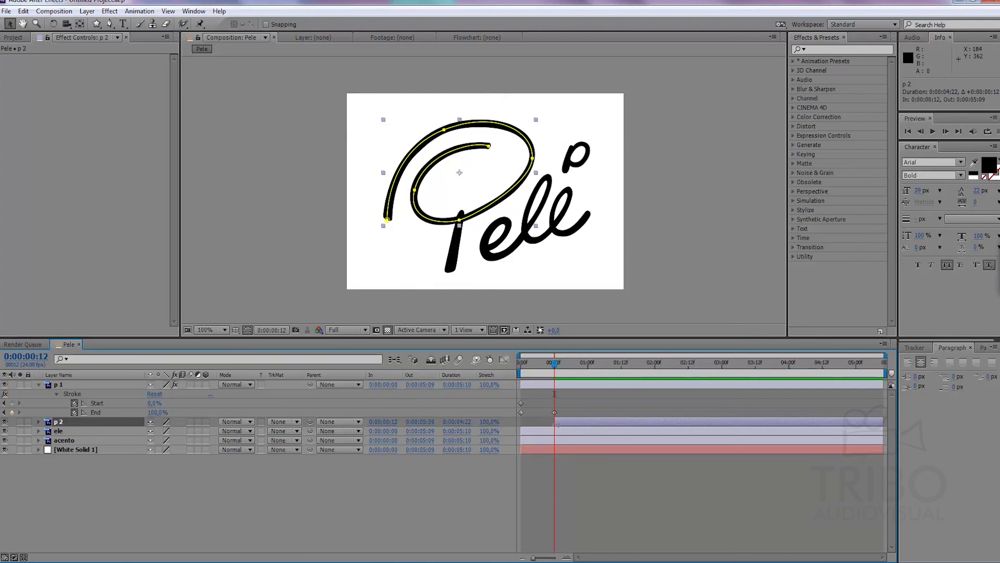
Copy the keyframed Stroke effect from layer p 1 to layer p 2 at 0:00:00:12
{"action": "left_click", "coordinate": [78, 385]}
{"action": "left_click", "coordinate": [33, 58]}
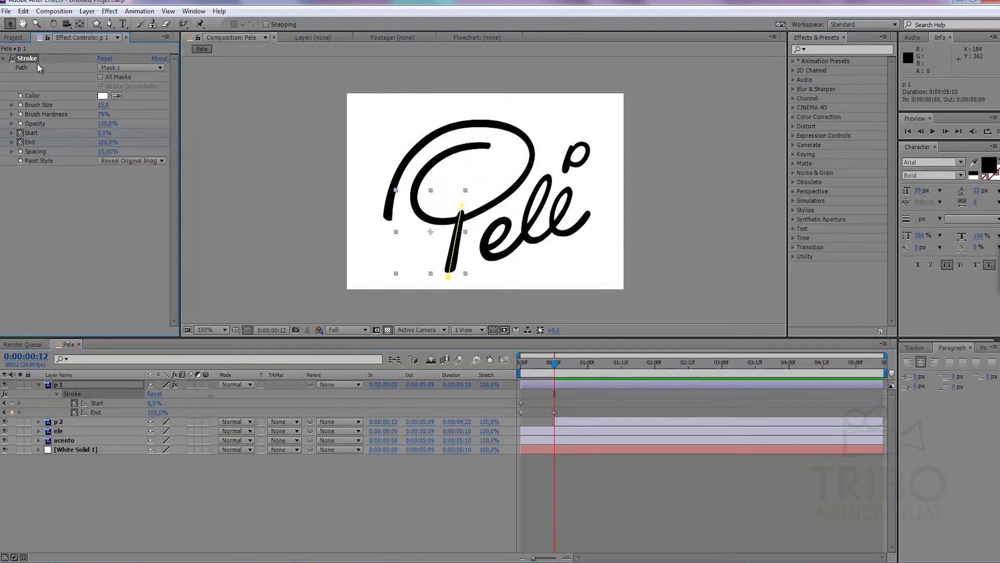
{"action": "left_click", "coordinate": [67, 421]}
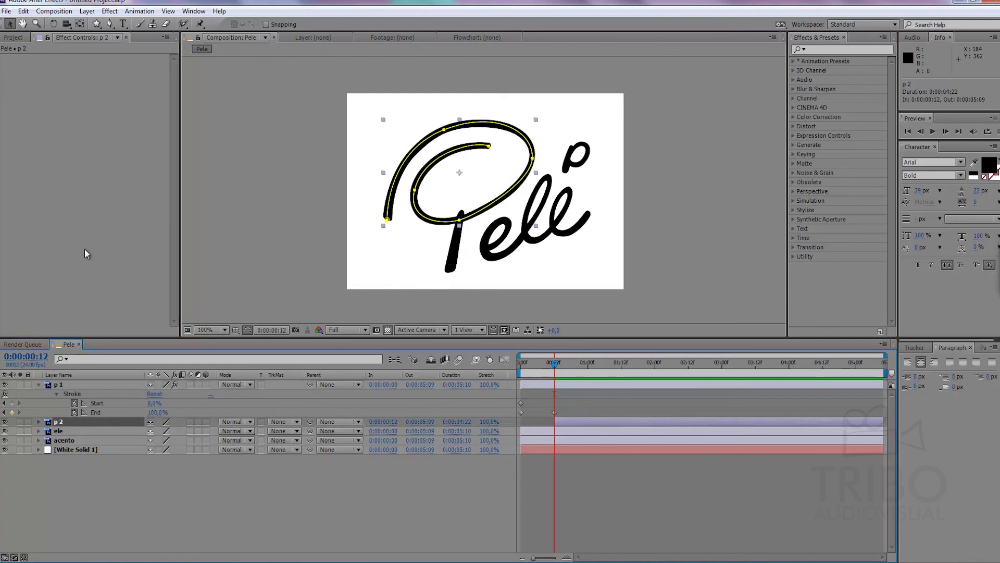
{"action": "left_click", "coordinate": [86, 211]}
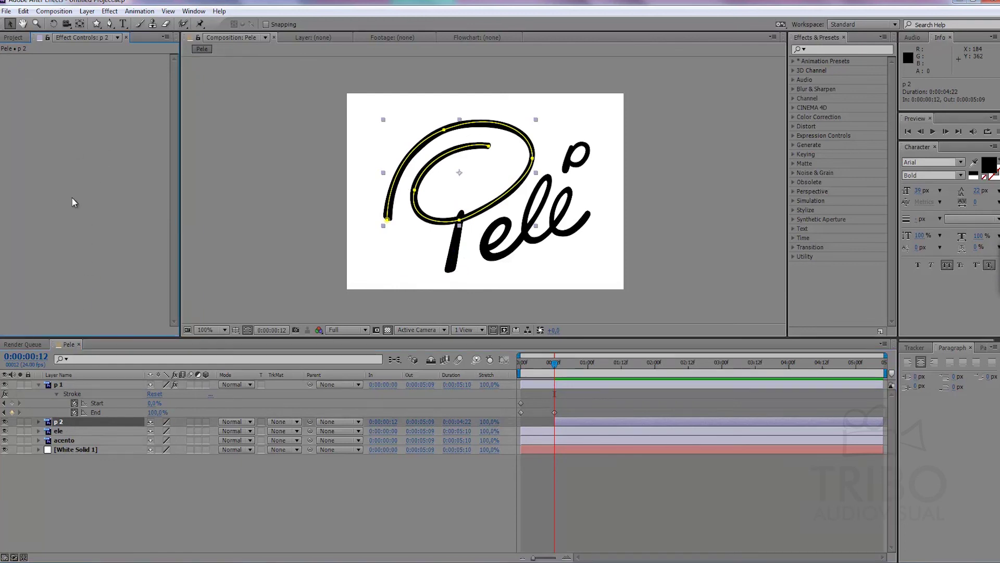
{"action": "key", "text": "ctrl+v"}
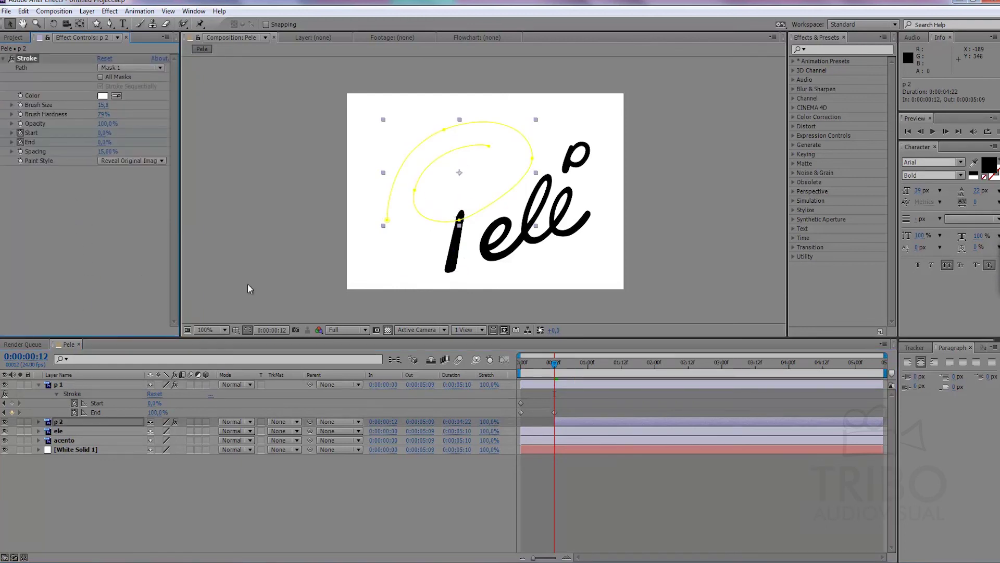
Show p 2's Stroke keyframes, move its final End keyframe to 0:00:01:10 and preview the reveal
{"action": "key", "text": "u"}
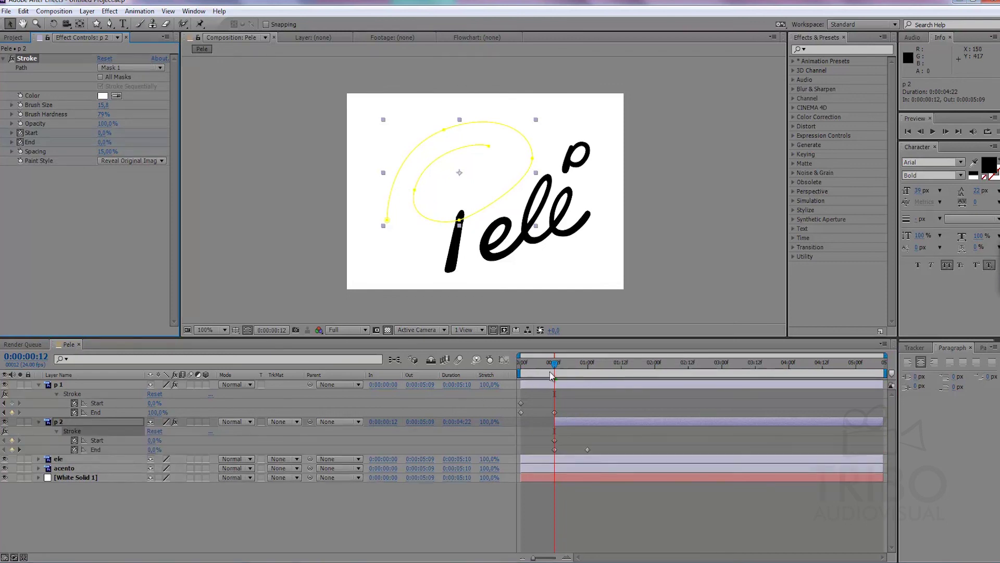
{"action": "left_click_drag", "start_coordinate": [555, 364], "coordinate": [592, 368]}
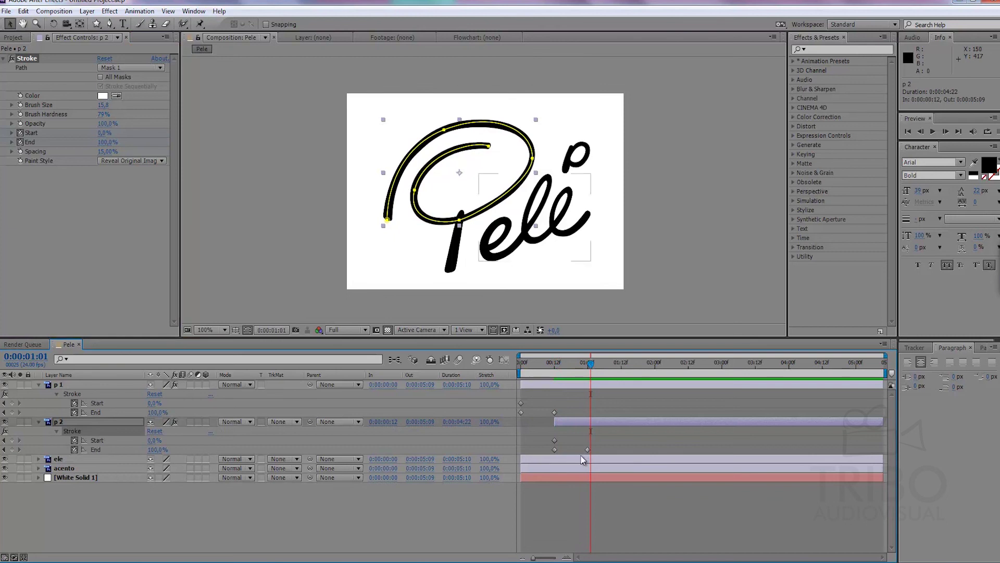
{"action": "key", "text": "KP_0"}
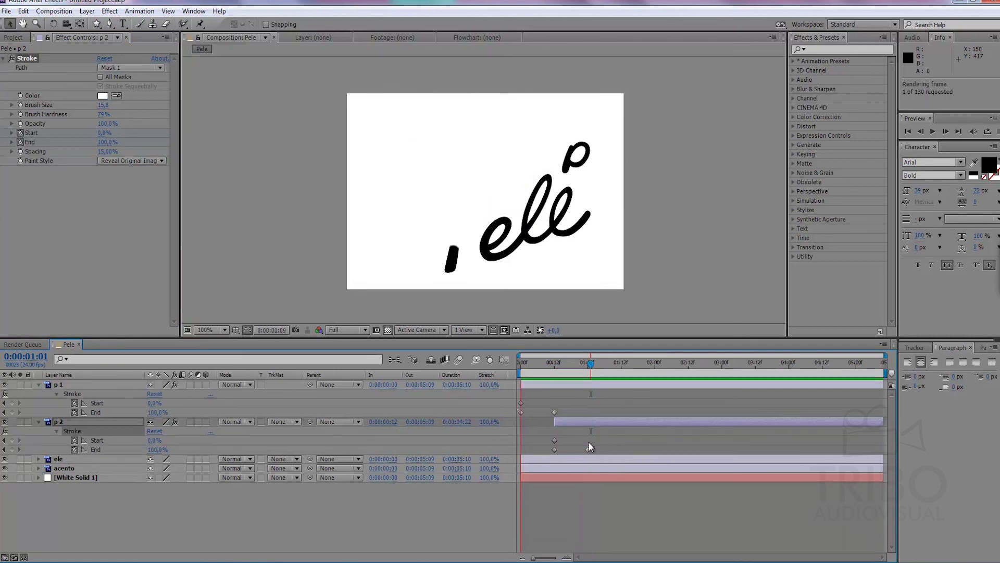
{"action": "key", "text": "KP_0"}
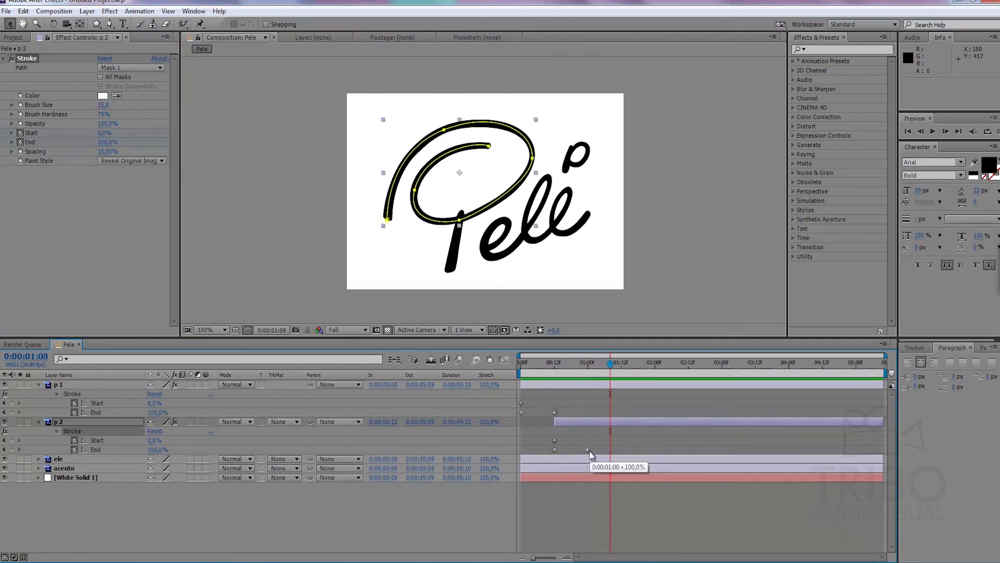
{"action": "key", "text": "KP_0"}
{"action": "key", "text": "space"}
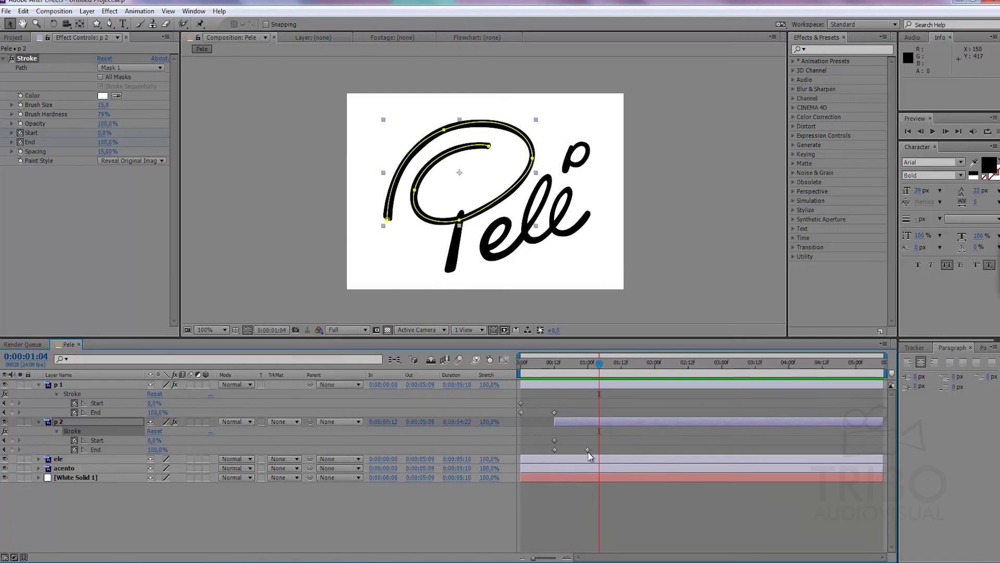
{"action": "left_click", "coordinate": [592, 451]}
{"action": "left_click_drag", "start_coordinate": [594, 452], "coordinate": [620, 451]}
{"action": "key", "text": "KP_0"}
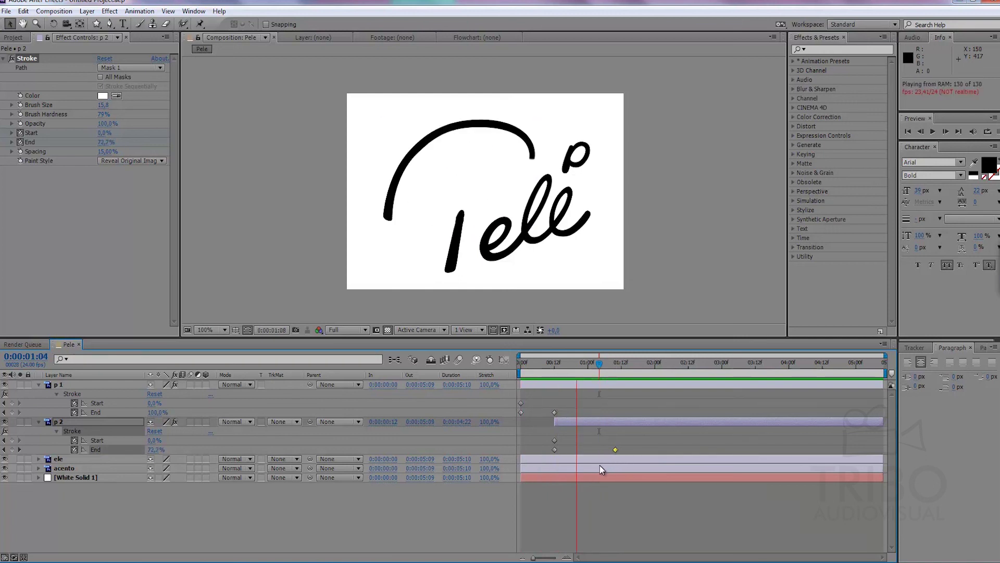
{"action": "key", "text": "space"}
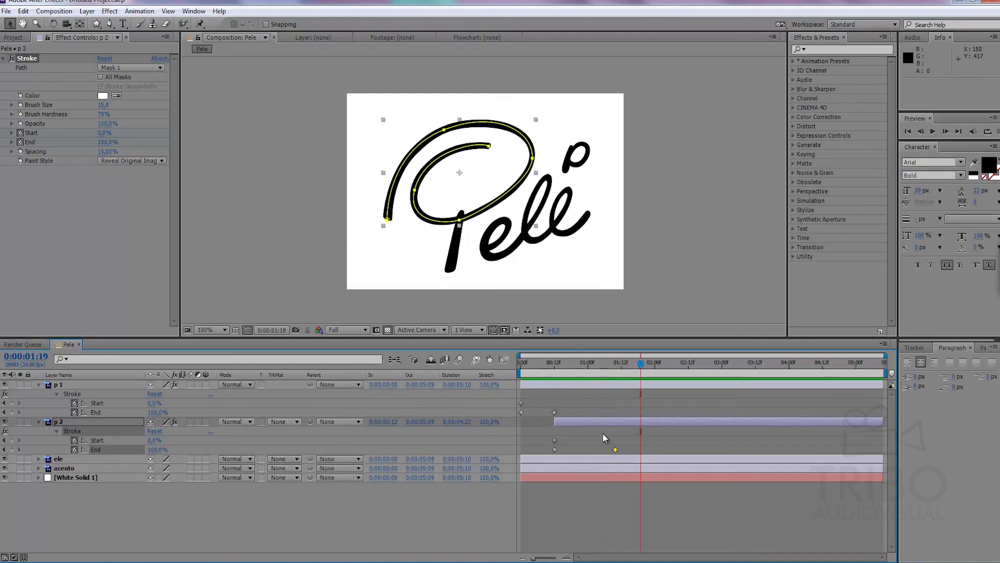
Shift layer ele to start at 0:00:01:10 and paste the copied Stroke effect onto it
{"action": "key", "text": "j"}
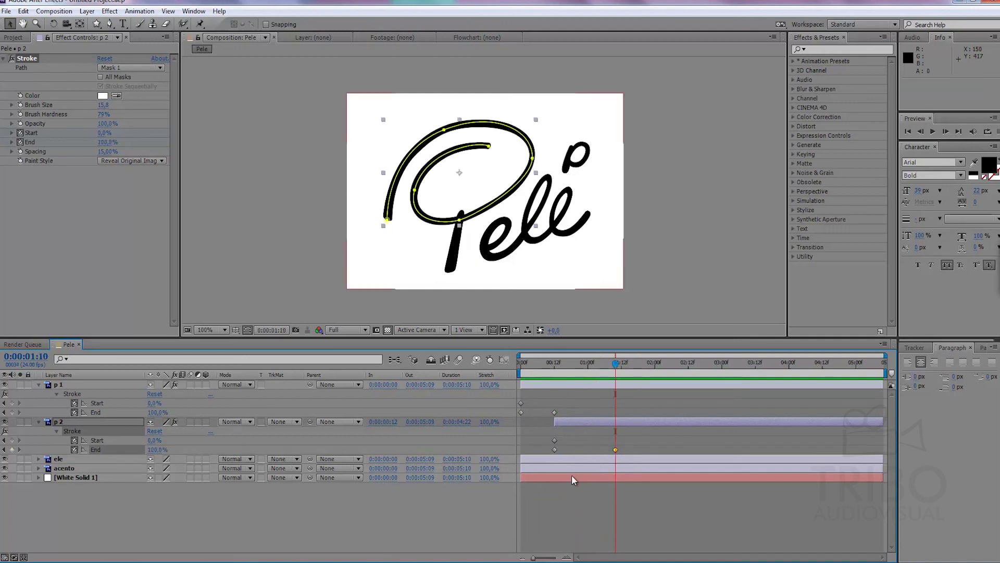
{"action": "left_click", "coordinate": [593, 459]}
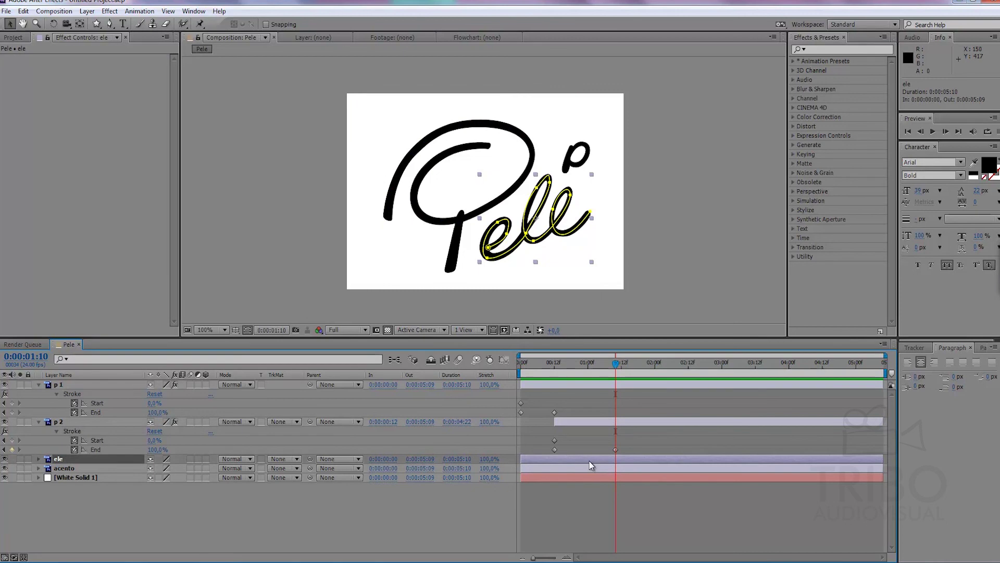
{"action": "key", "text": "bracketleft"}
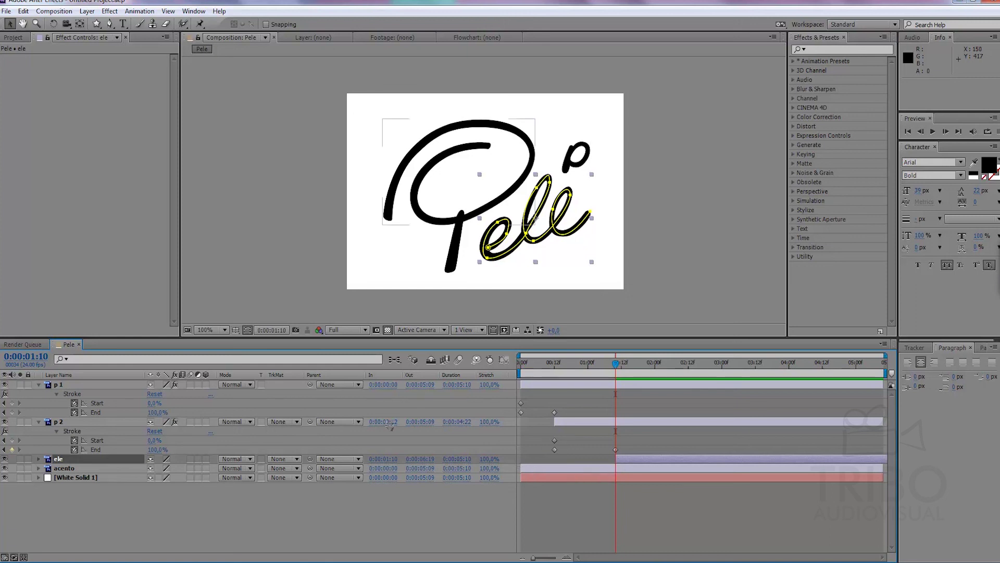
{"action": "left_click", "coordinate": [81, 147]}
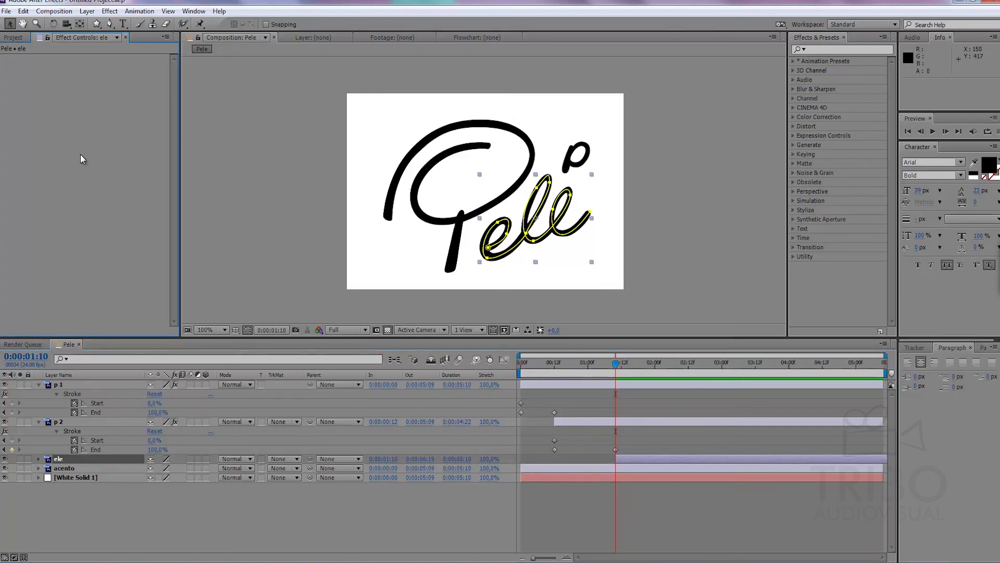
{"action": "key", "text": "ctrl+v"}
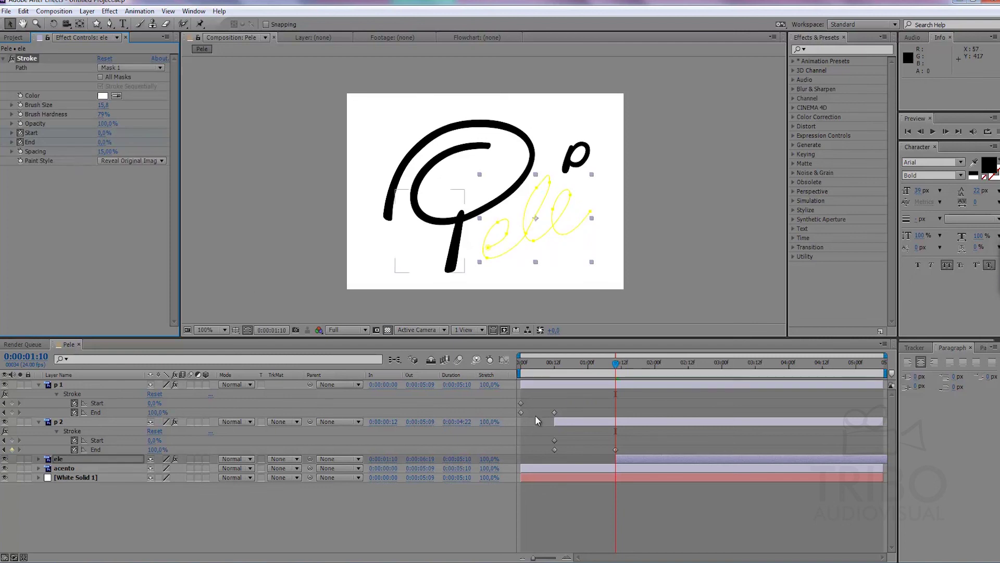
Move ele's final Stroke End keyframe to 0:00:02:16 and preview the animation
{"action": "key", "text": "u"}
{"action": "left_click_drag", "start_coordinate": [616, 368], "coordinate": [635, 365]}
{"action": "left_click_drag", "start_coordinate": [649, 487], "coordinate": [699, 489]}
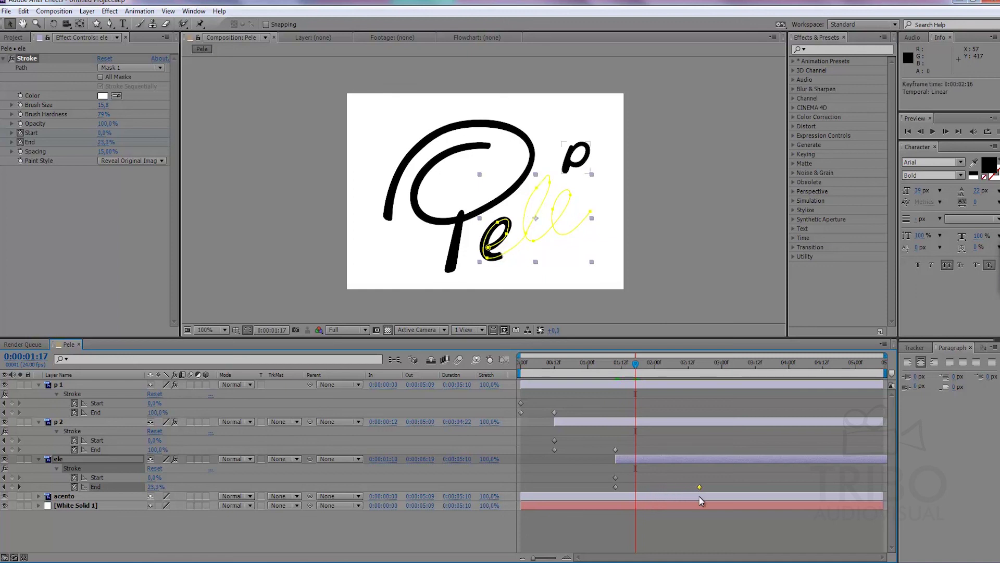
{"action": "left_click", "coordinate": [687, 523]}
{"action": "key", "text": "KP_0"}
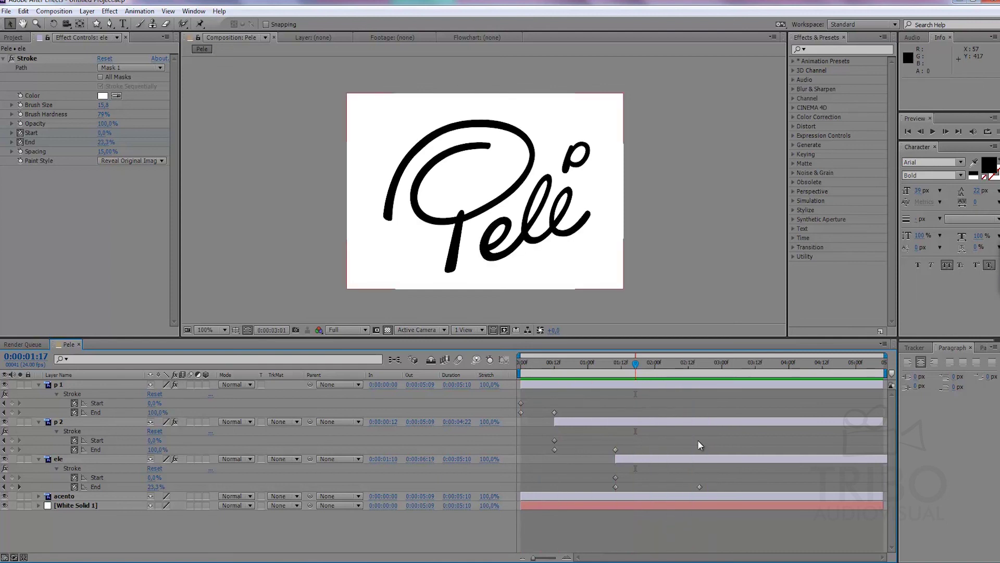
Try a smaller brush size of about 9 for ele's Stroke, viewed at 0:00:02:00
{"action": "left_click_drag", "start_coordinate": [624, 365], "coordinate": [655, 363]}
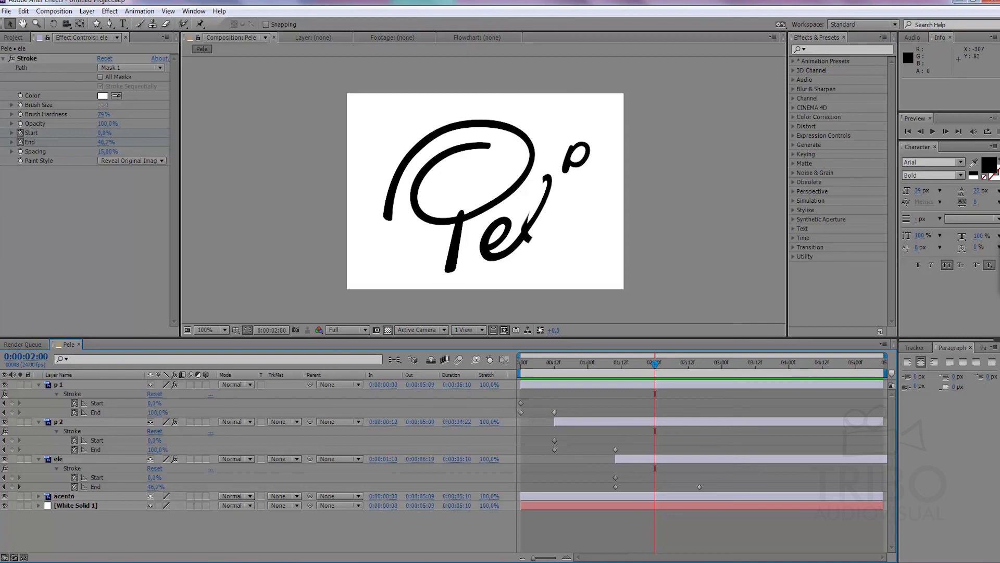
{"action": "left_click_drag", "start_coordinate": [103, 105], "coordinate": [98, 106]}
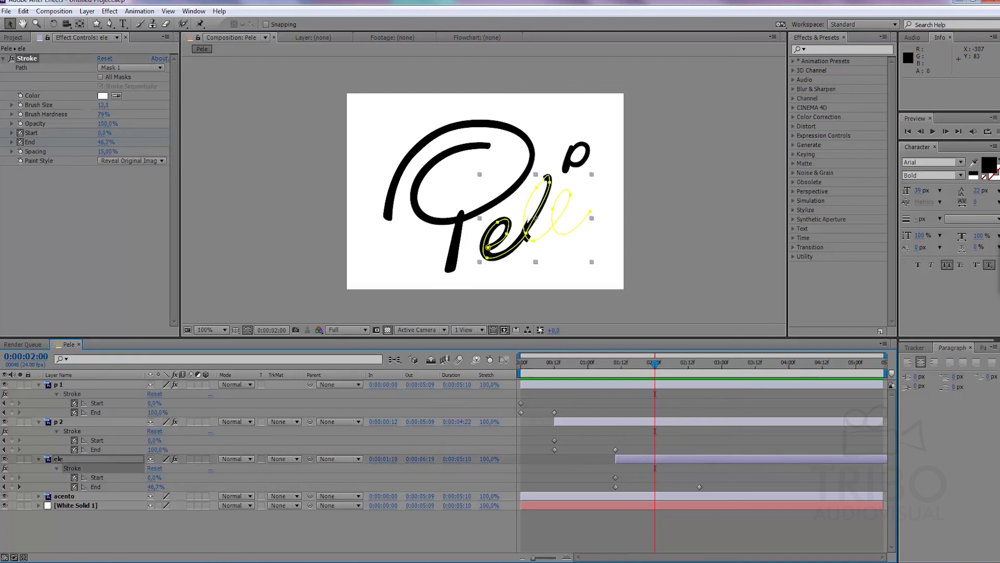
{"action": "left_click_drag", "start_coordinate": [74, 117], "coordinate": [74, 116]}
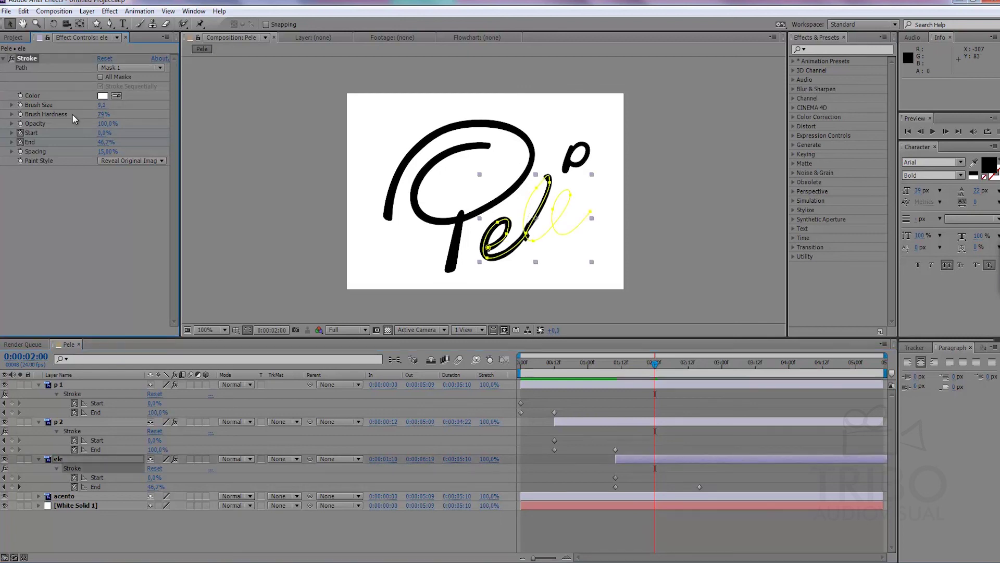
Reposition the ele mask vertex at the base of the l
{"action": "left_click", "coordinate": [527, 237]}
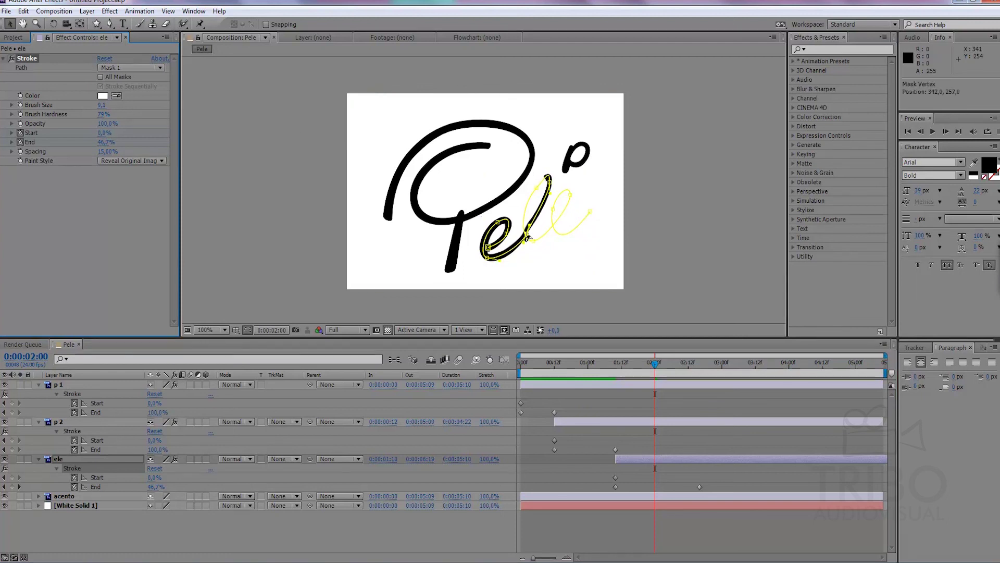
{"action": "left_click_drag", "start_coordinate": [527, 237], "coordinate": [533, 243]}
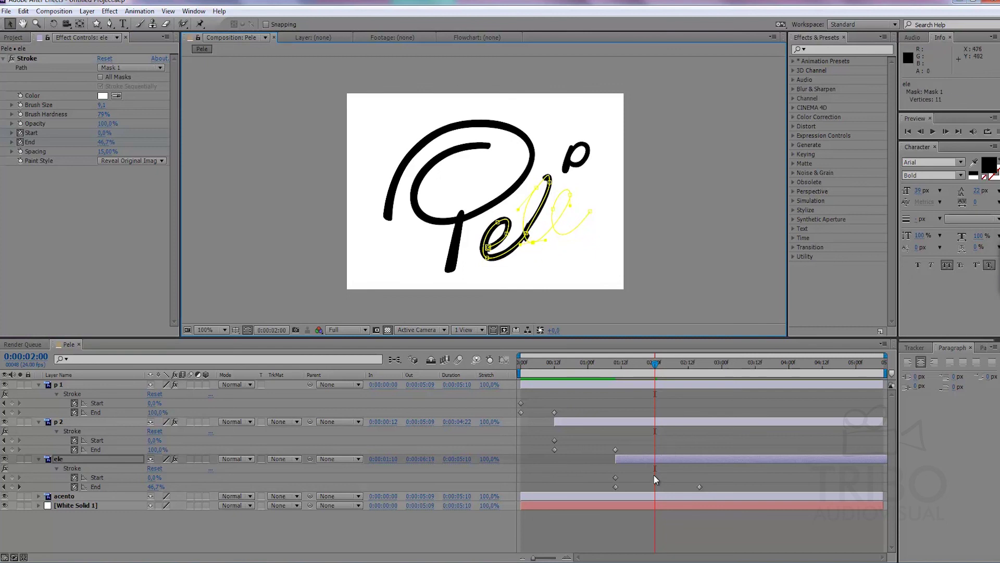
{"action": "left_click", "coordinate": [663, 518]}
Set the brush size of ele's Stroke to 14,7 and preview the animation
{"action": "mouse_move", "coordinate": [657, 366]}
{"action": "left_mouse_down"}
{"action": "mouse_move", "coordinate": [618, 366]}
{"action": "mouse_move", "coordinate": [722, 374]}
{"action": "left_mouse_up"}
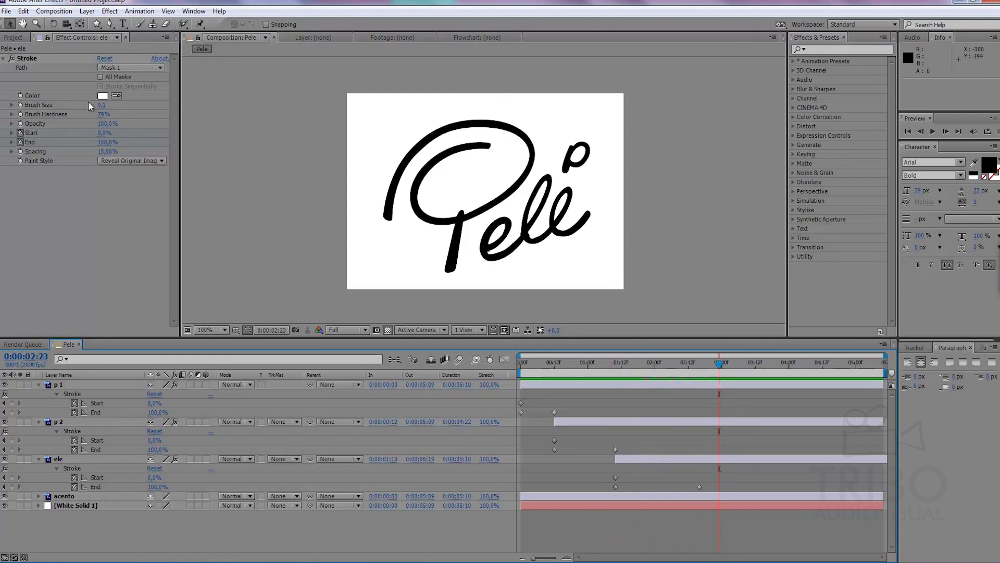
{"action": "left_click_drag", "start_coordinate": [103, 105], "coordinate": [134, 112]}
{"action": "left_click", "coordinate": [673, 525]}
{"action": "key", "text": "KP_0"}
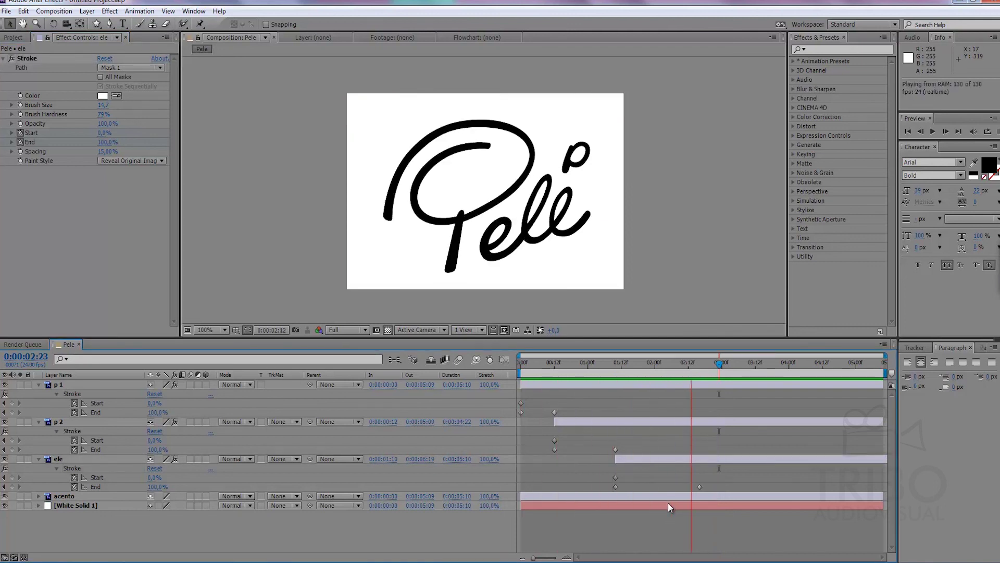
Shift layer acento to start at 0:00:02:16 and paste the copied Stroke effect onto it
{"action": "left_click", "coordinate": [717, 368]}
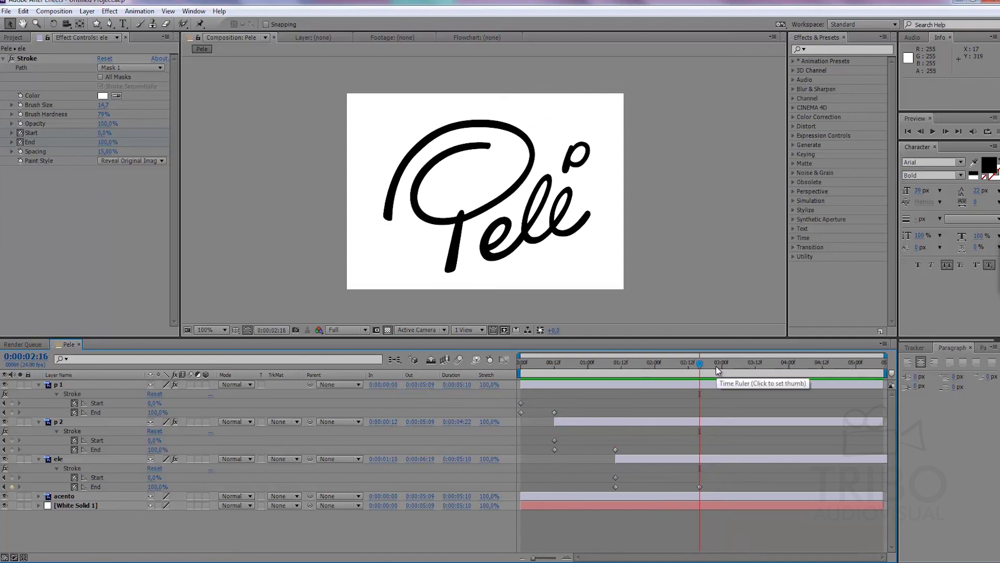
{"action": "left_click", "coordinate": [118, 497]}
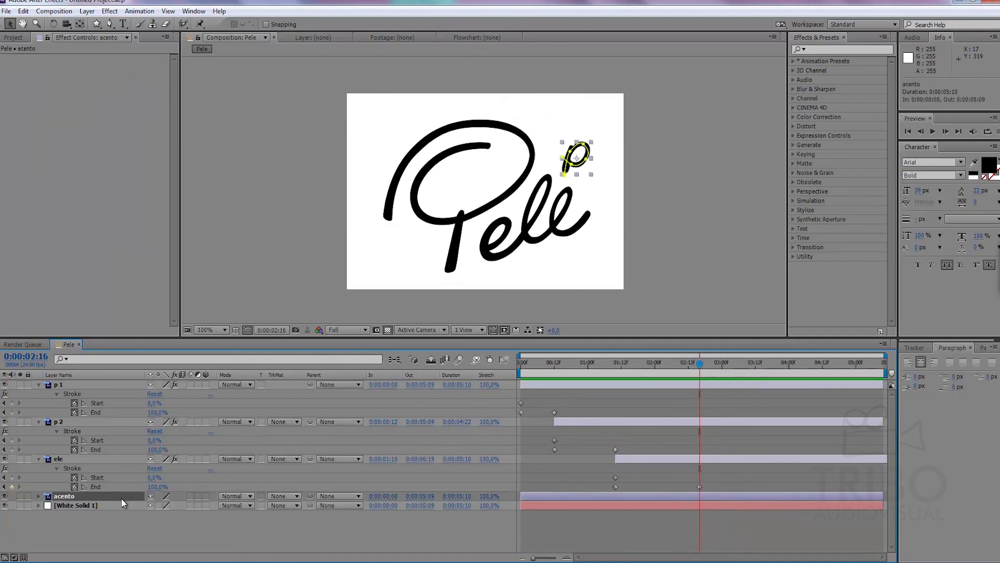
{"action": "key", "text": "bracketleft"}
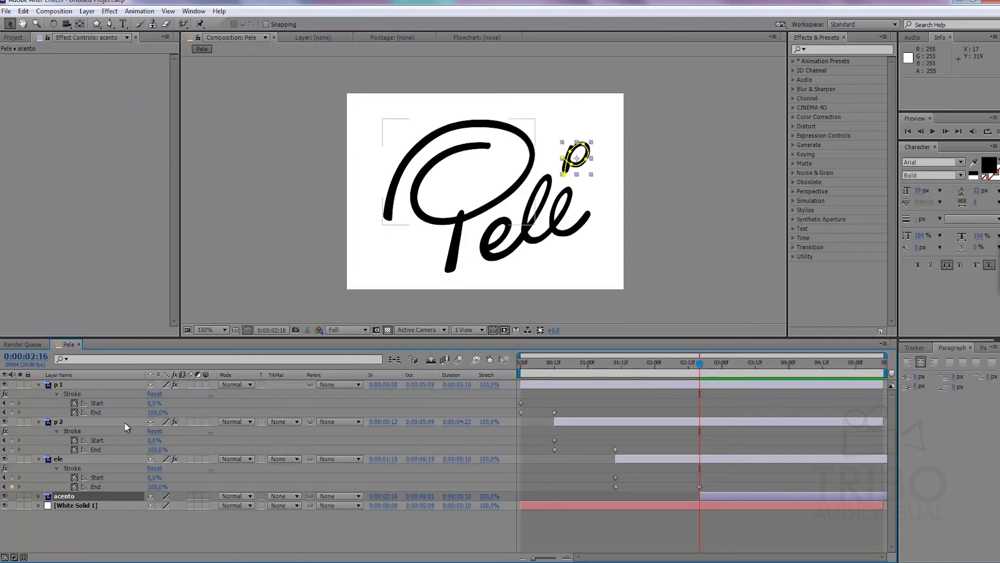
{"action": "left_click", "coordinate": [86, 214]}
{"action": "key", "text": "ctrl+v"}
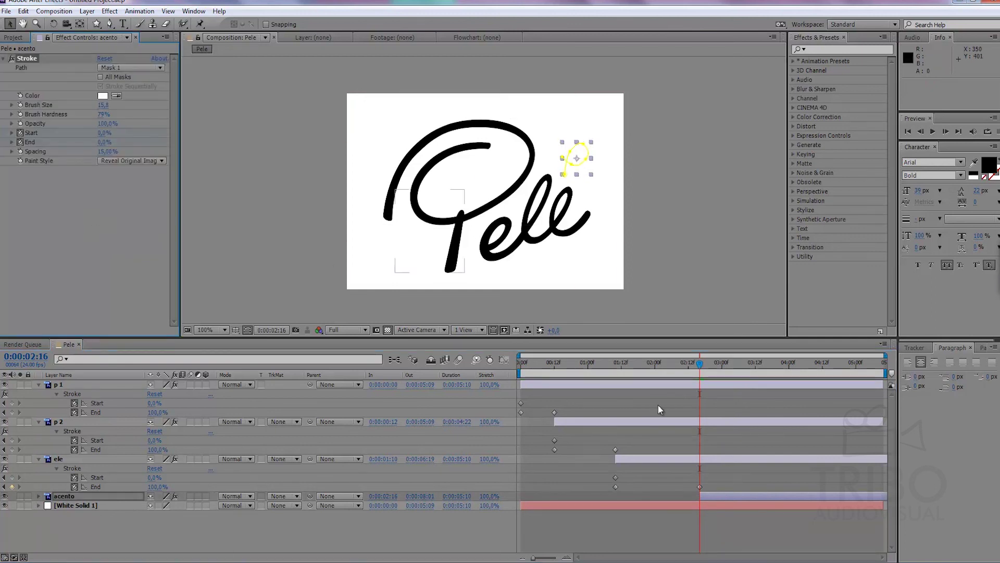
End the work area at 0:00:03:21 and preview the complete lettering animation including the acento layer
{"action": "left_click_drag", "start_coordinate": [720, 364], "coordinate": [780, 364]}
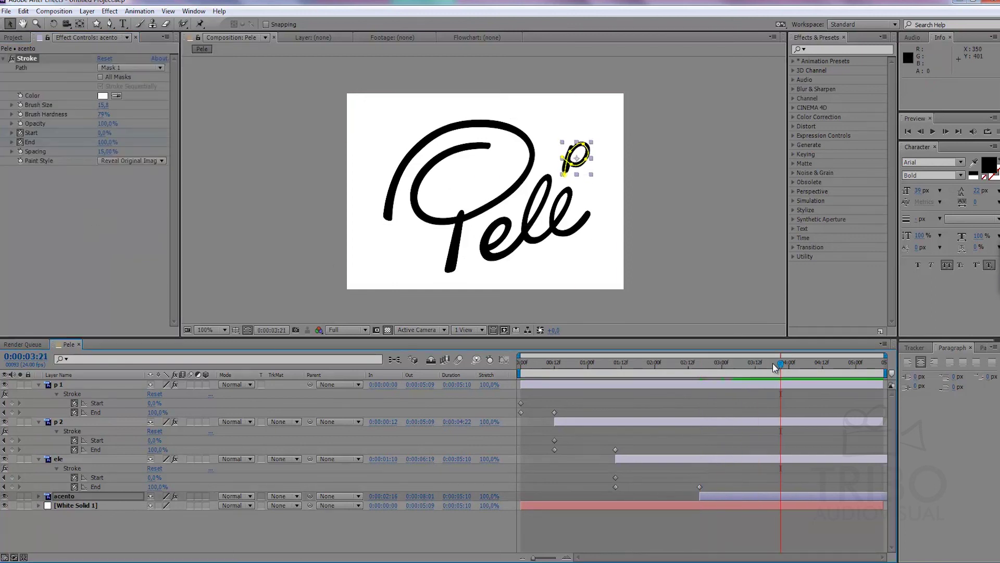
{"action": "key", "text": "m"}
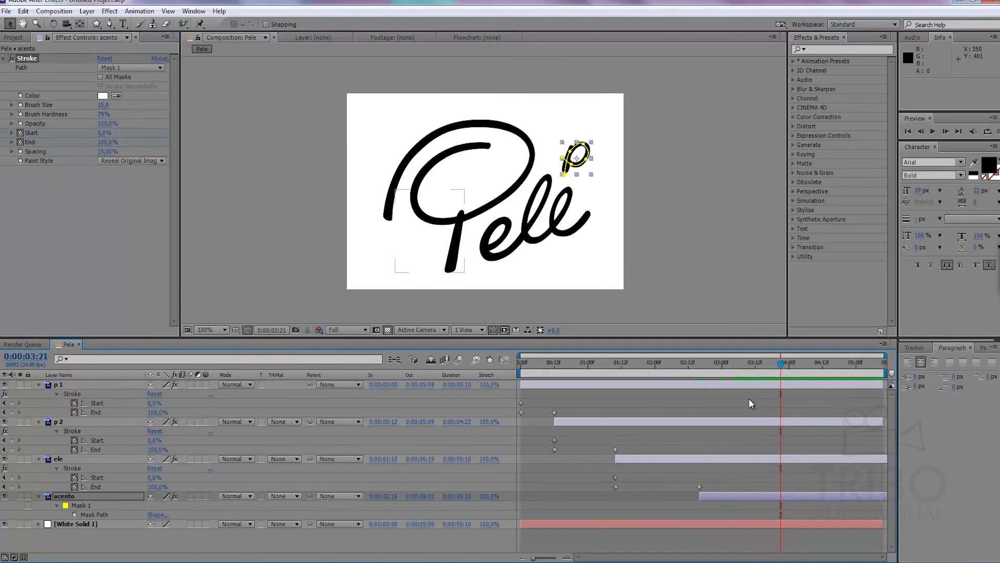
{"action": "key", "text": "n"}
{"action": "key", "text": "KP_0"}
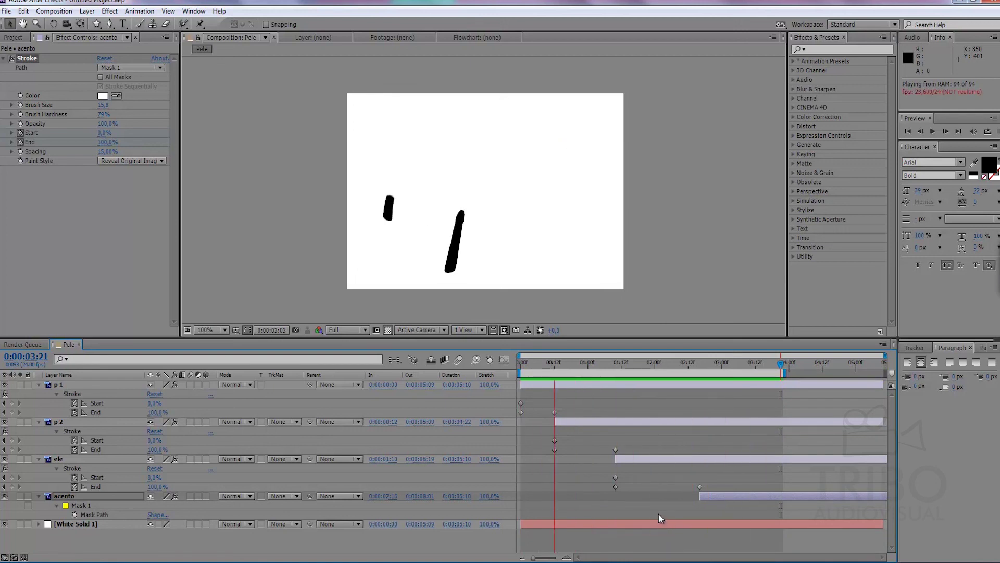
Speed up the writing by moving the final End keyframes of p 1, p 2 and ele earlier, starting p 2 at 0:00:00:08 and ele at 0:00:00:21
{"action": "key", "text": "space"}
{"action": "left_click_drag", "start_coordinate": [554, 411], "coordinate": [553, 422]}
{"action": "left_click_drag", "start_coordinate": [606, 451], "coordinate": [582, 460]}
{"action": "left_click_drag", "start_coordinate": [664, 489], "coordinate": [653, 488]}
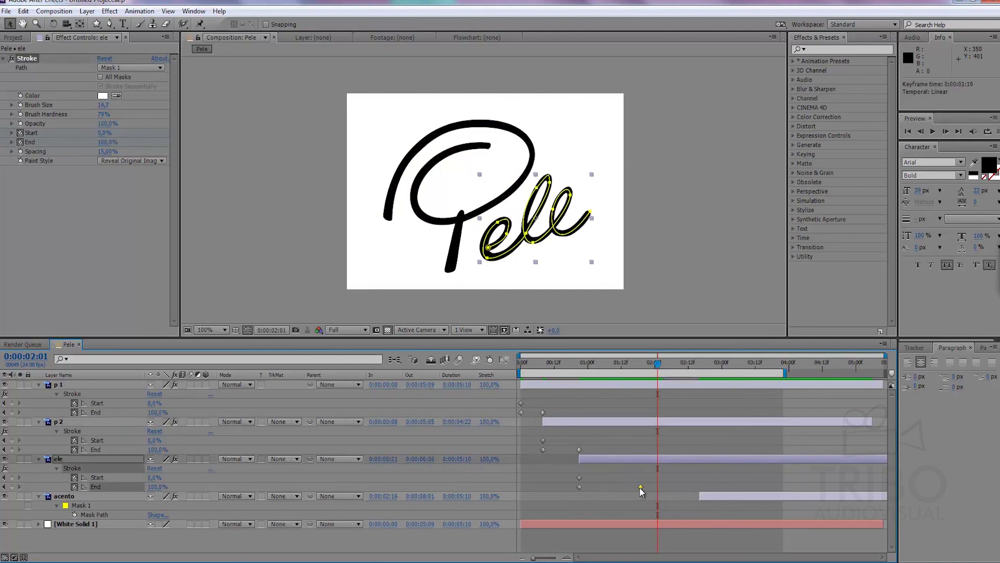
Reveal the Stroke keyframes of layer acento and shift the layer to start at 0:00:01:19, aligned with ele's last End keyframe
{"action": "left_click", "coordinate": [710, 499]}
{"action": "key", "text": "u"}
{"action": "left_click_drag", "start_coordinate": [714, 501], "coordinate": [655, 496]}
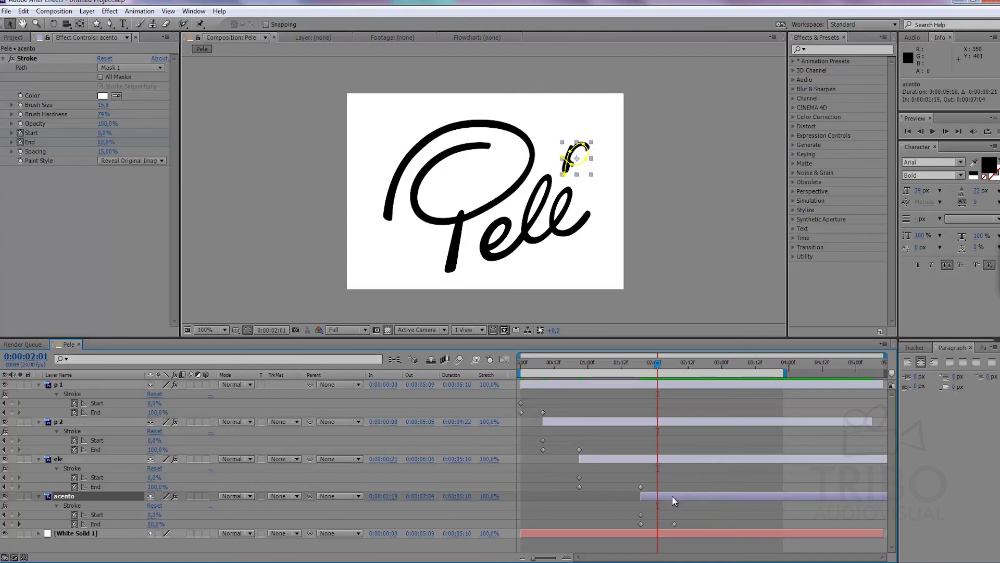
Shorten the work area to end at 0:00:02:19 and preview the faster lettering animation
{"action": "left_click", "coordinate": [708, 362]}
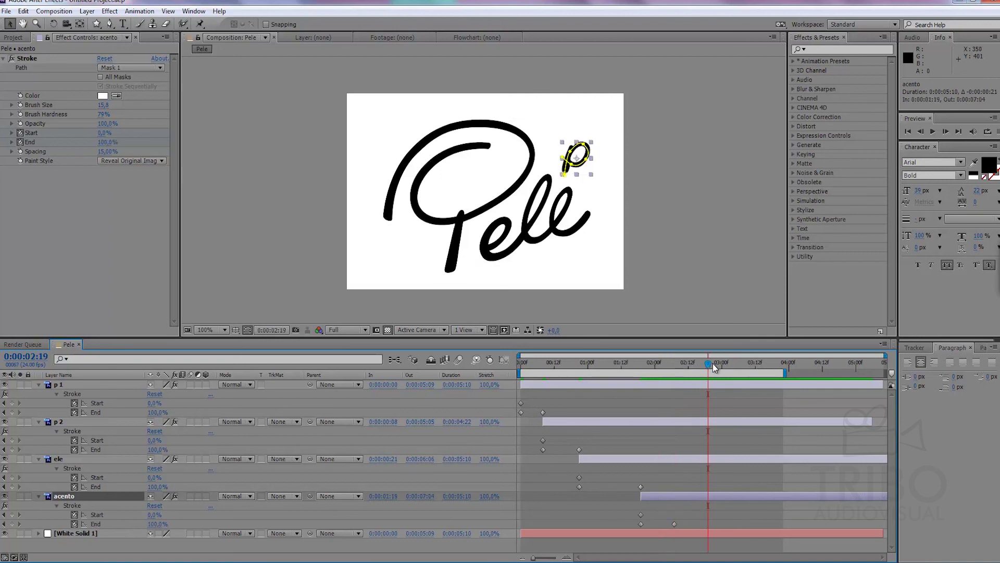
{"action": "key", "text": "n"}
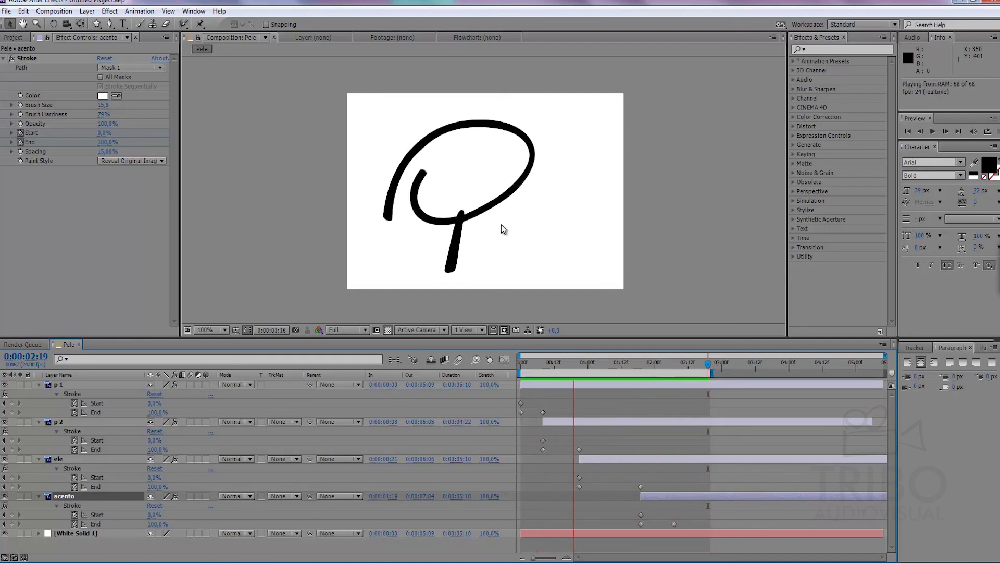
{"action": "mouse_move", "coordinate": [616, 364]}
{"action": "left_mouse_down"}
{"action": "mouse_move", "coordinate": [574, 360]}
{"action": "mouse_move", "coordinate": [660, 342]}
{"action": "mouse_move", "coordinate": [599, 349]}
{"action": "mouse_move", "coordinate": [684, 357]}
{"action": "left_mouse_up"}
{"action": "key", "text": "KP_0"}
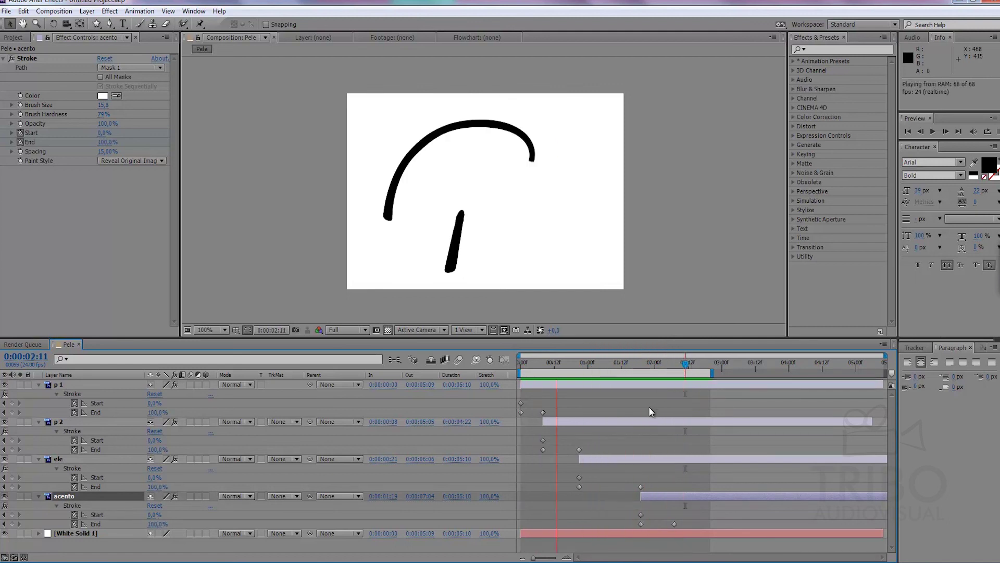